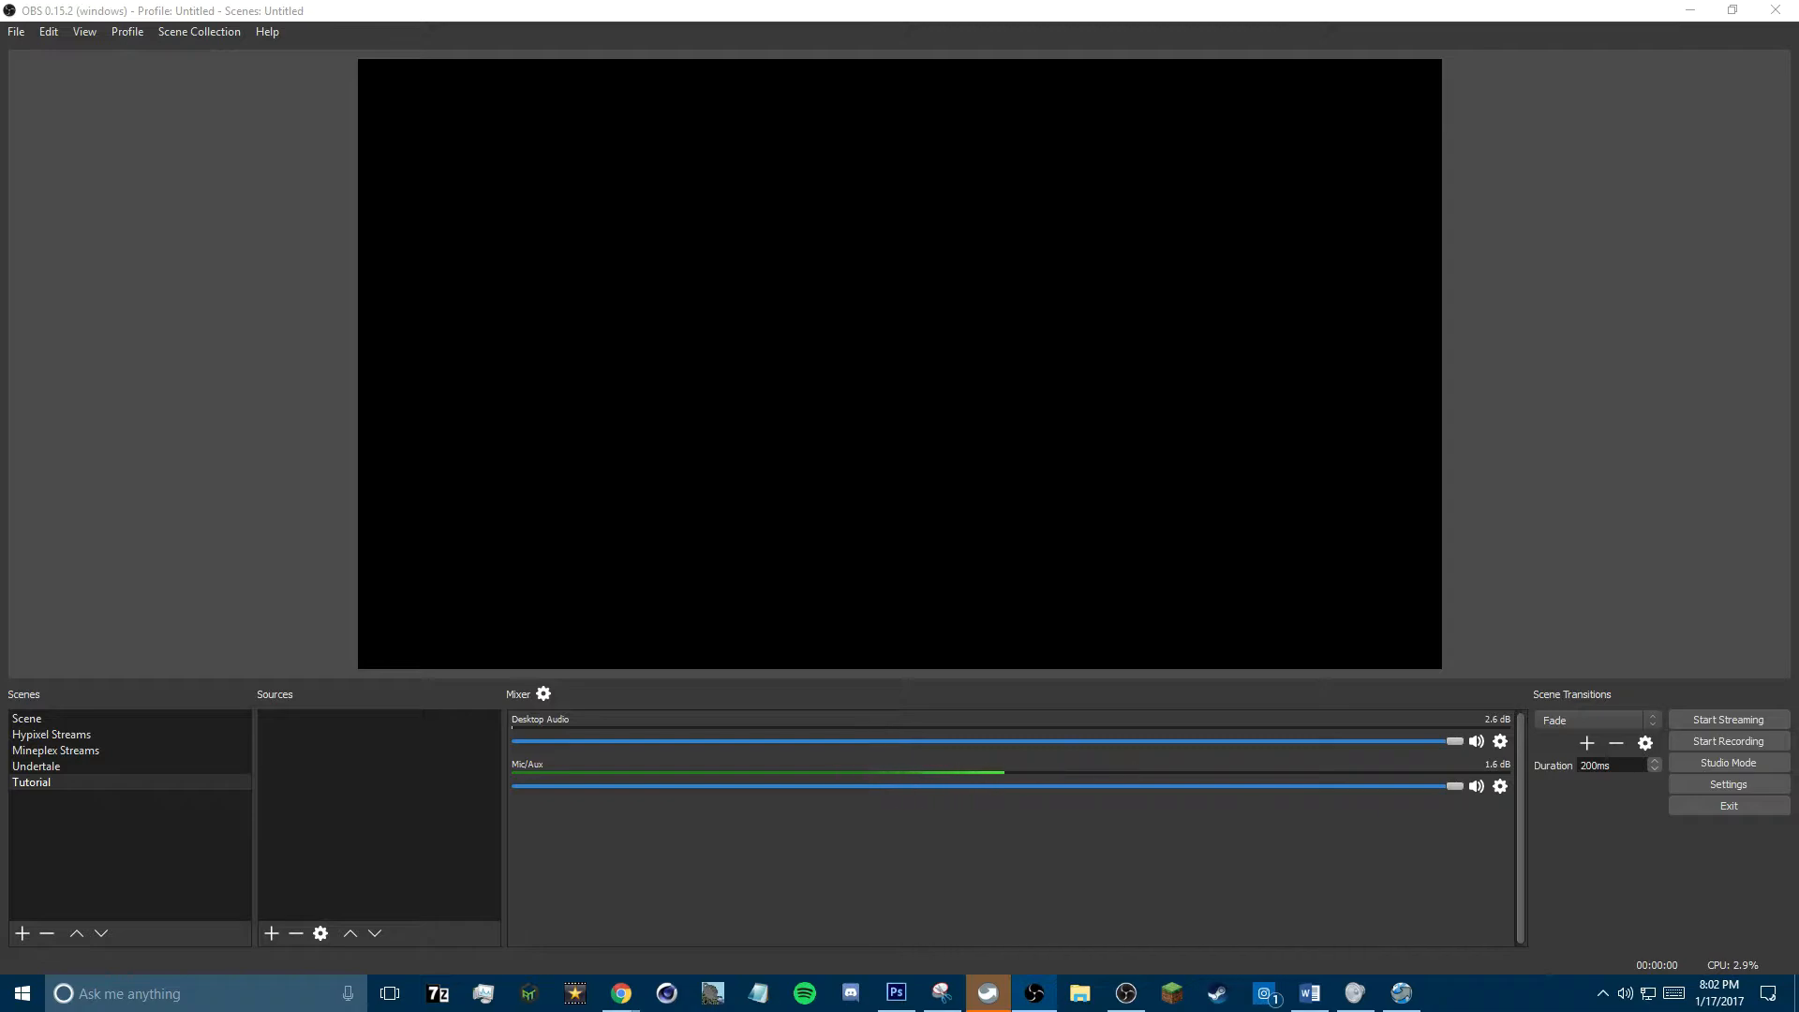
Step: Open the program settings and choose the Dark theme in the general settings
left_click(262, 274)
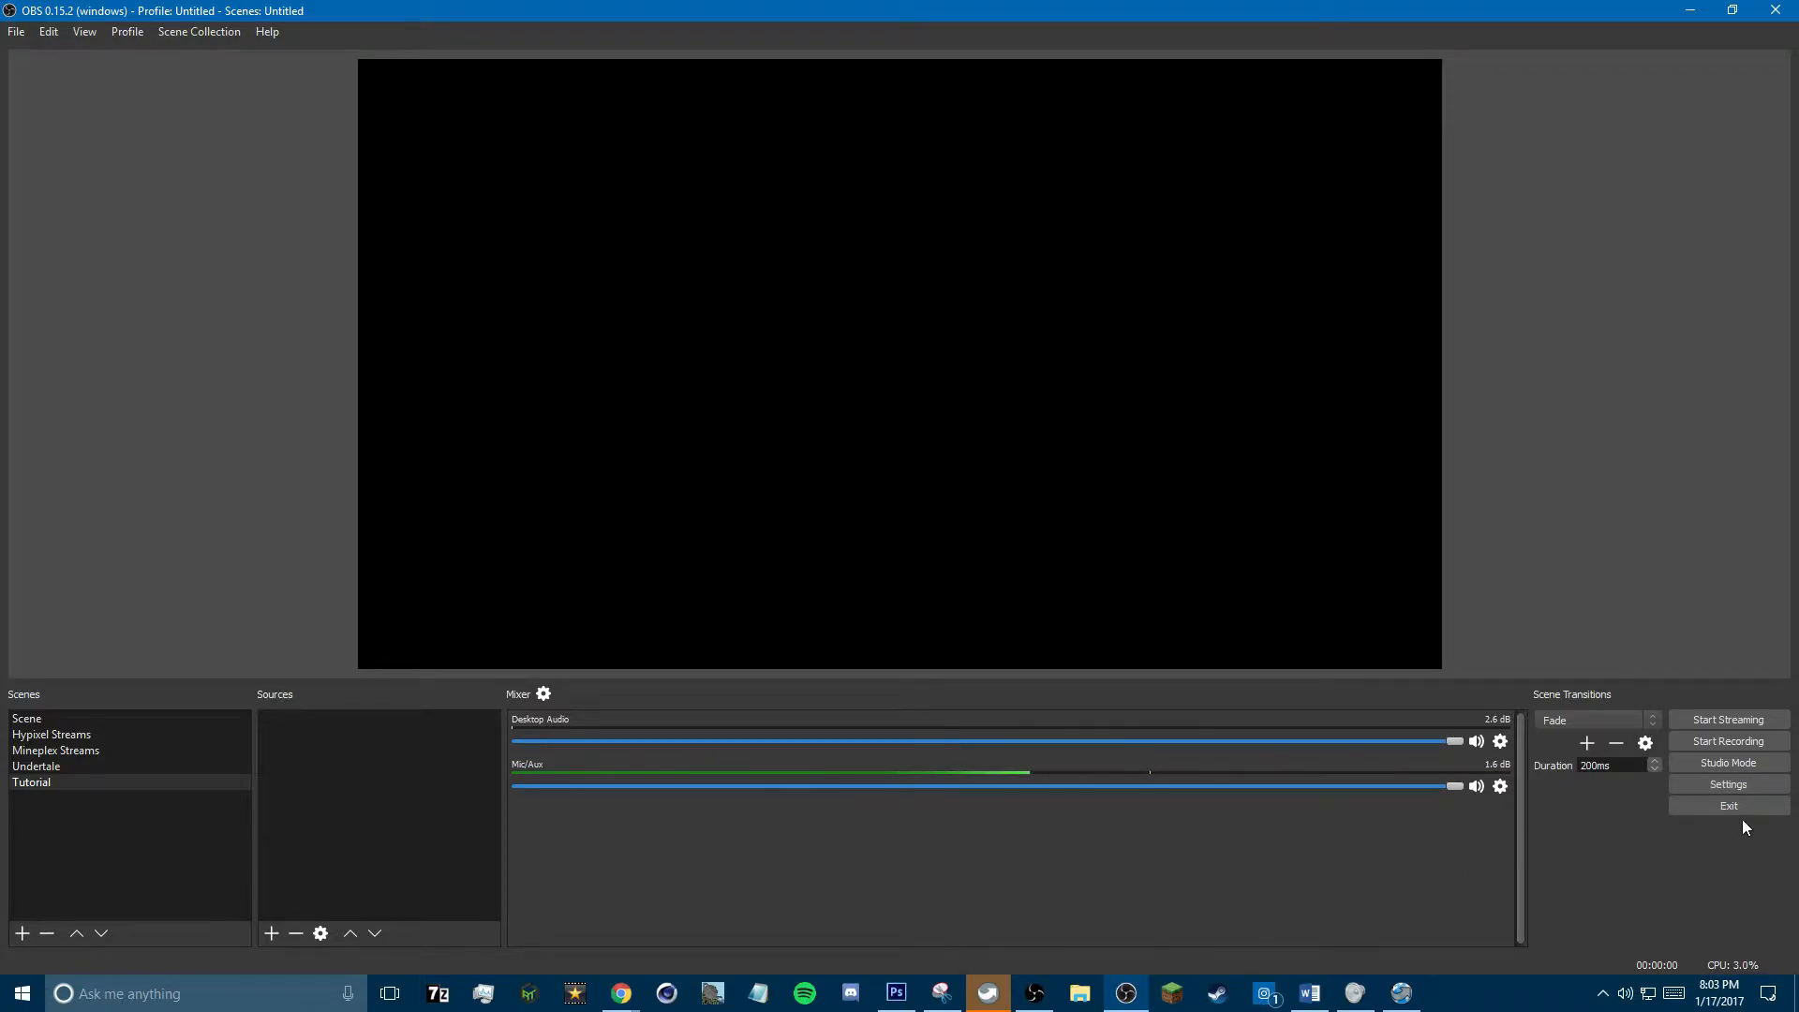
left_click(1729, 785)
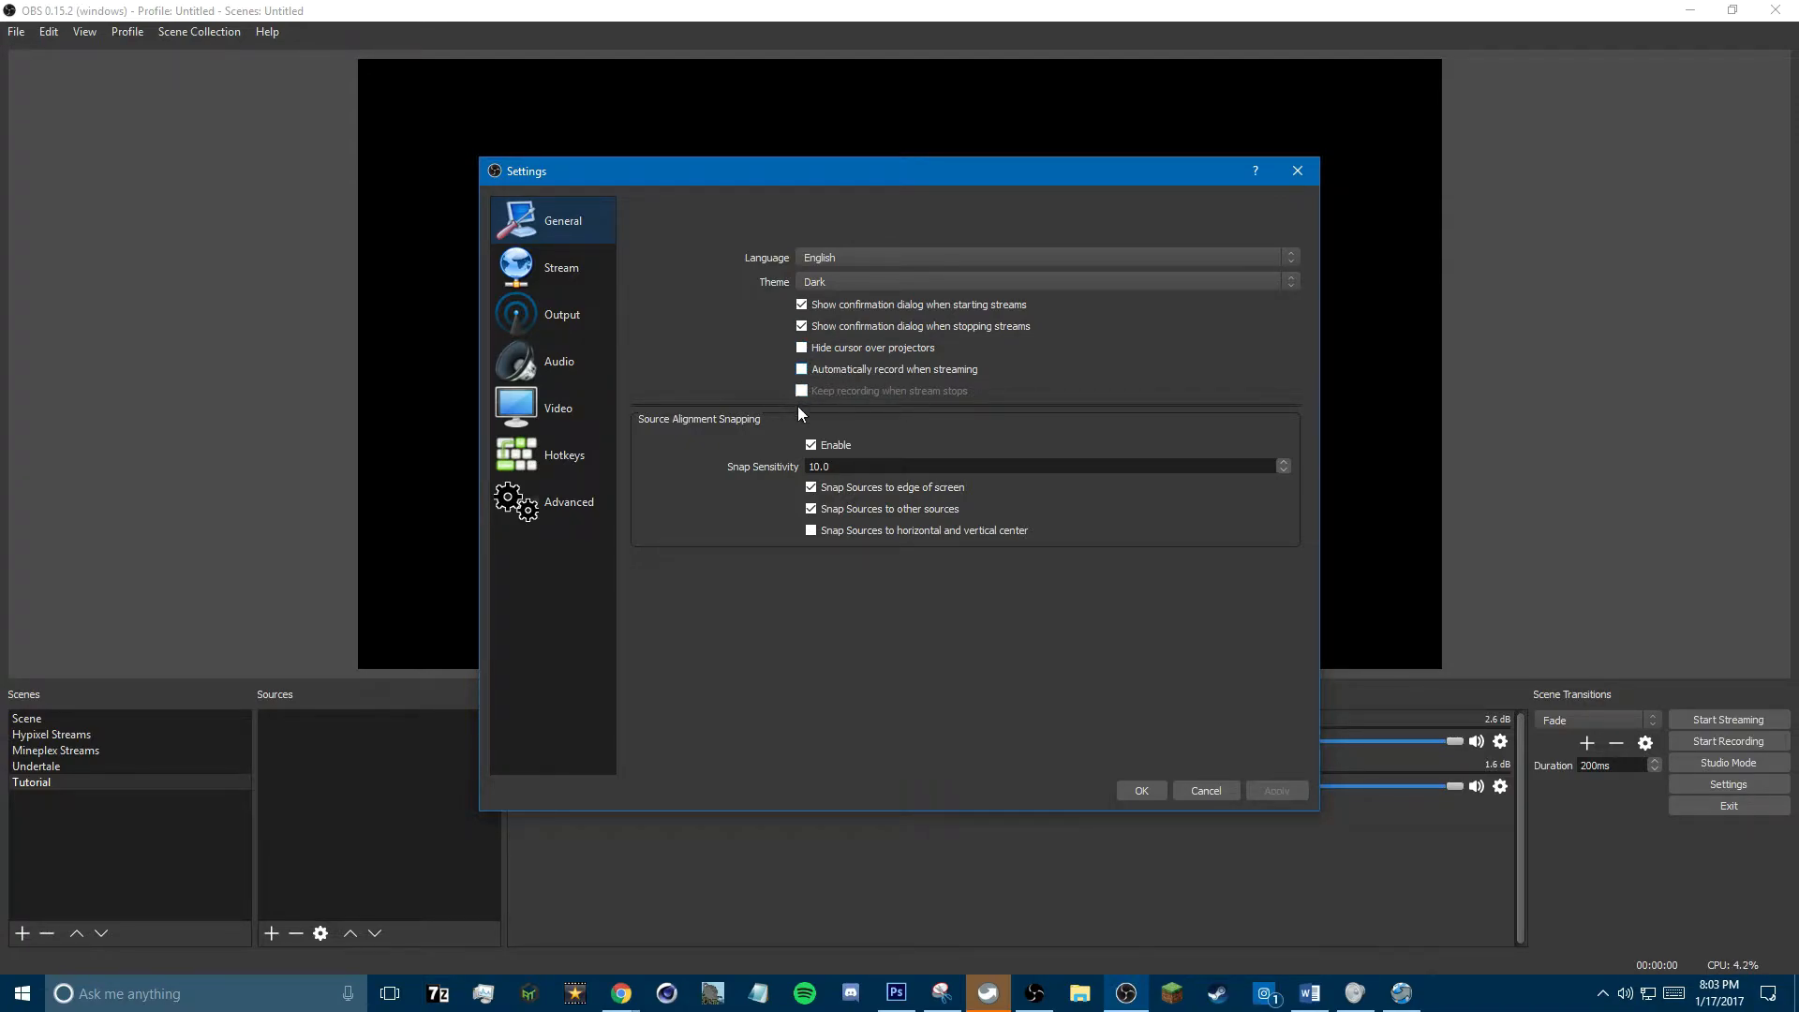
left_click(836, 285)
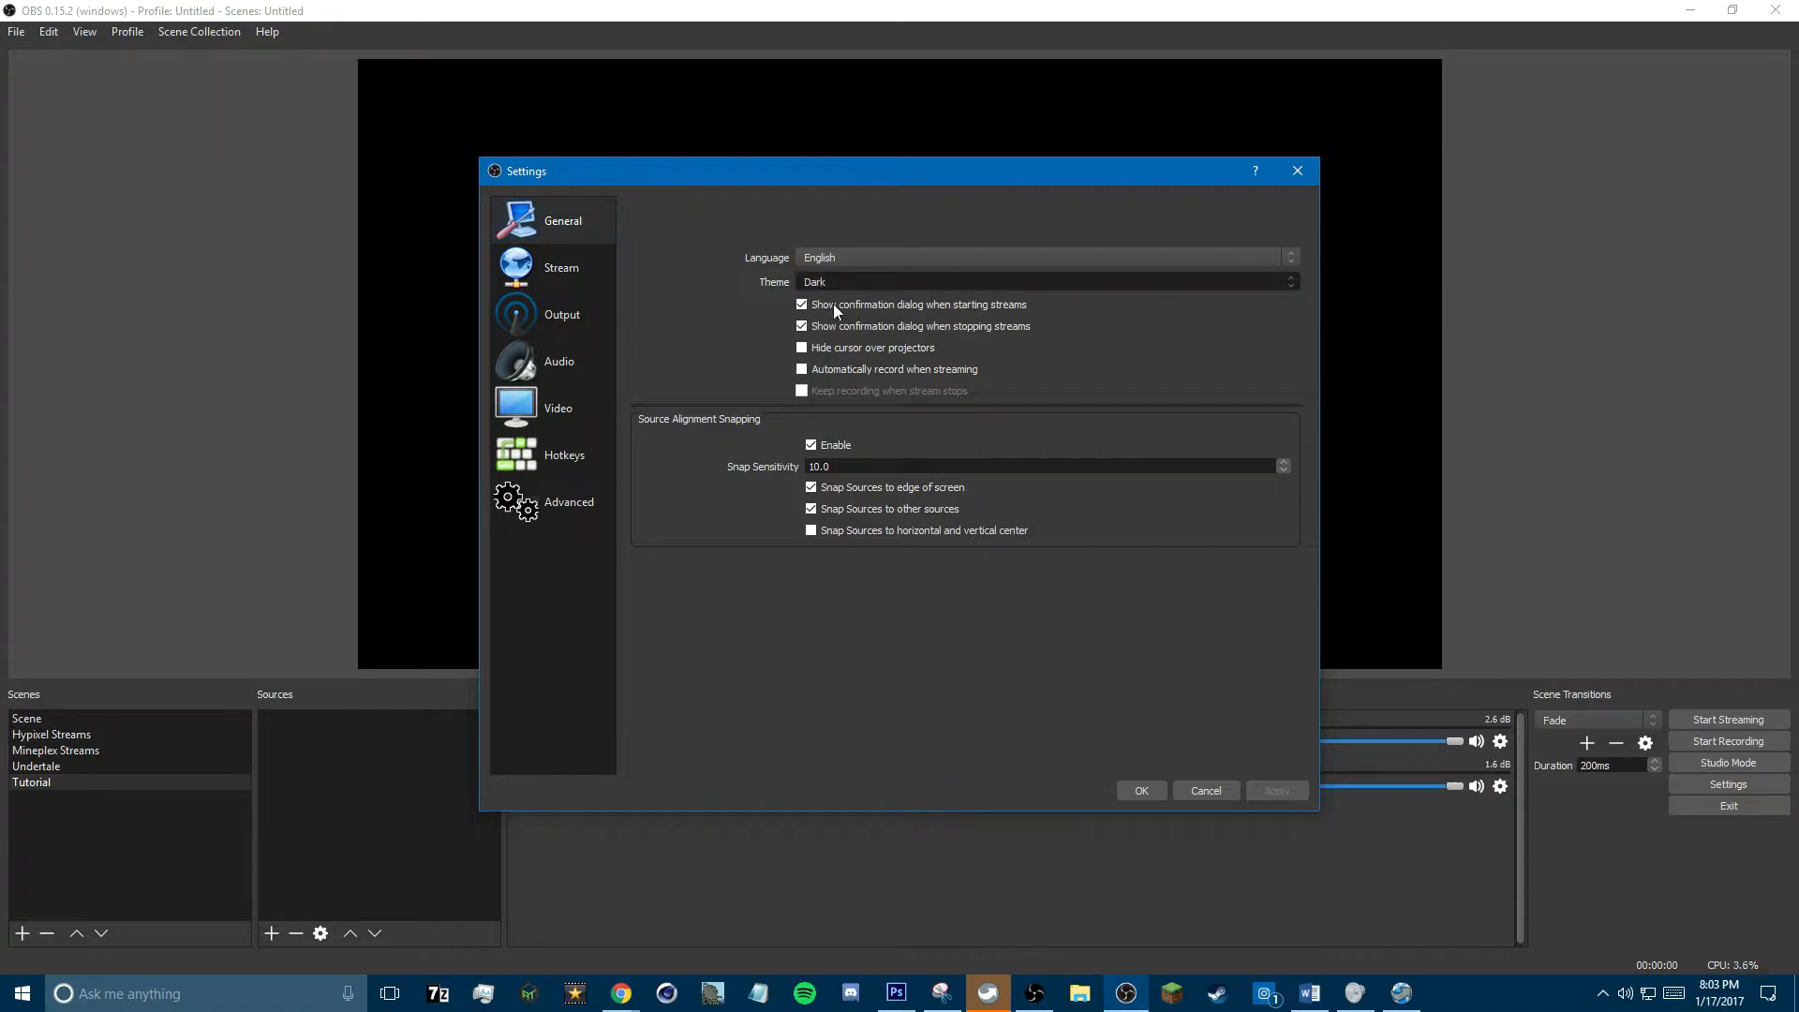
left_click(832, 306)
left_click(840, 293)
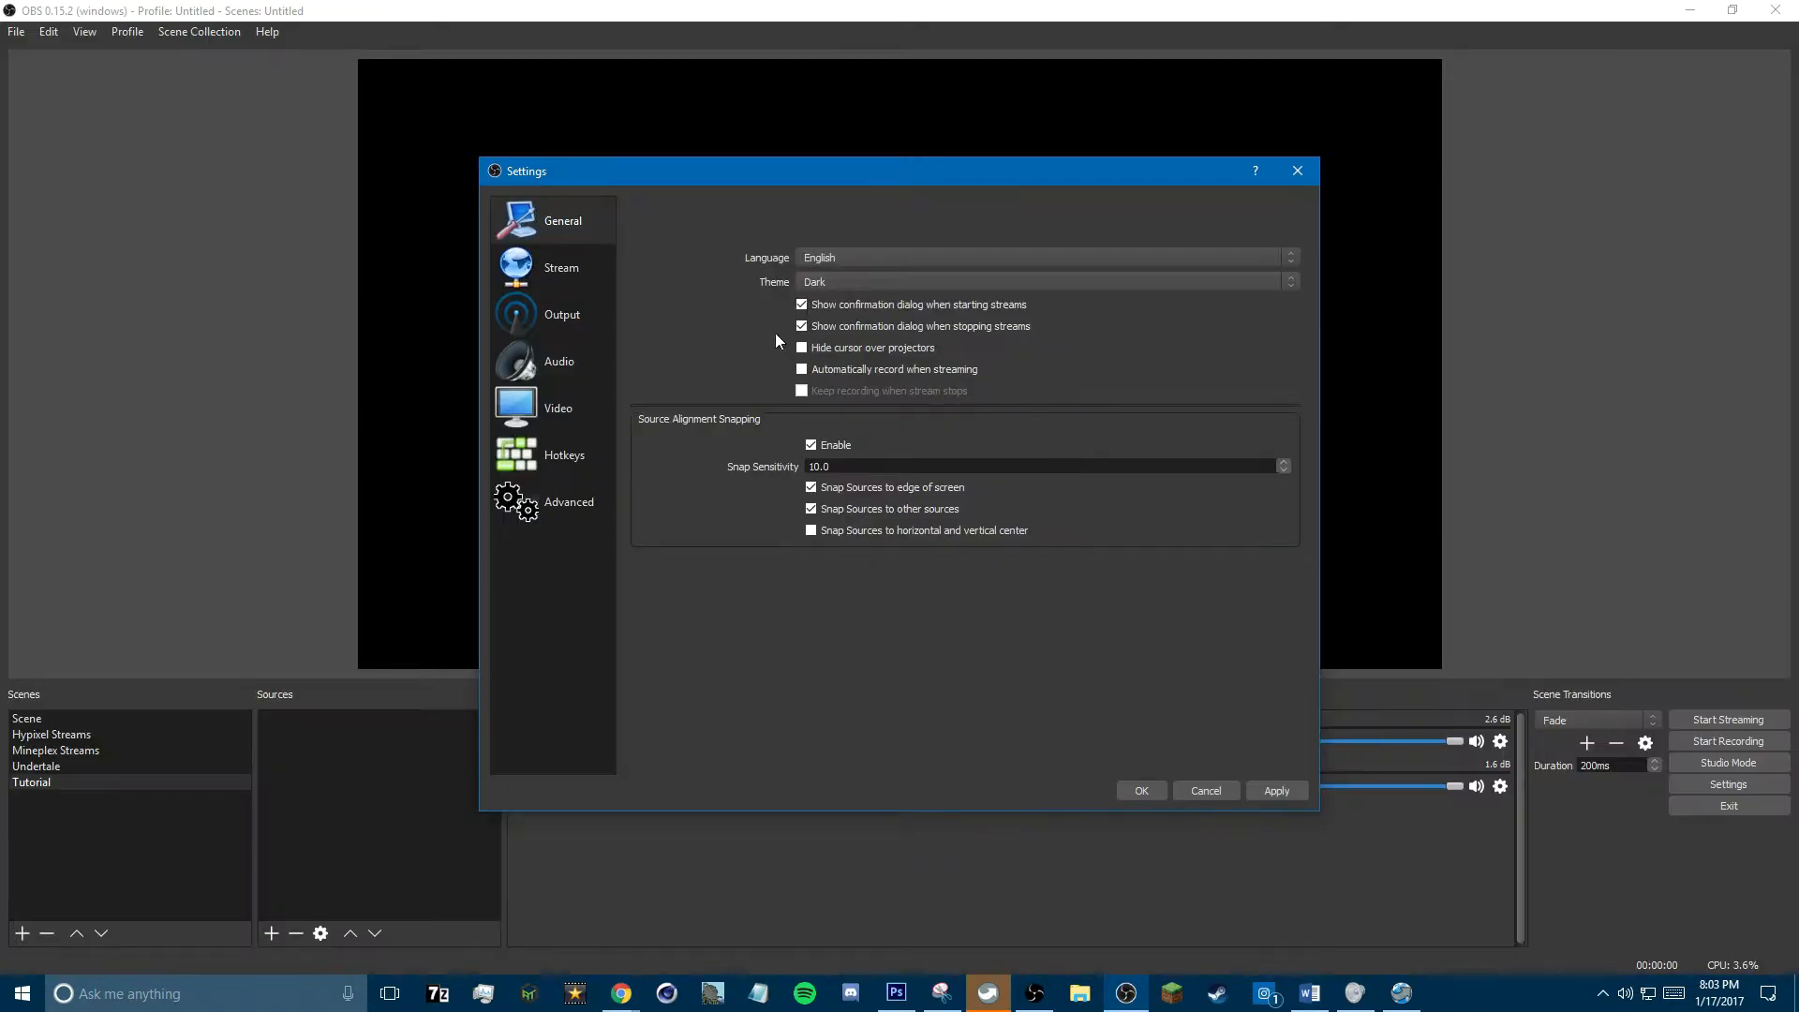
Step: In the stream settings, choose Streaming Services as the stream type and YouTube / YouTube Gaming as the service
left_click(583, 270)
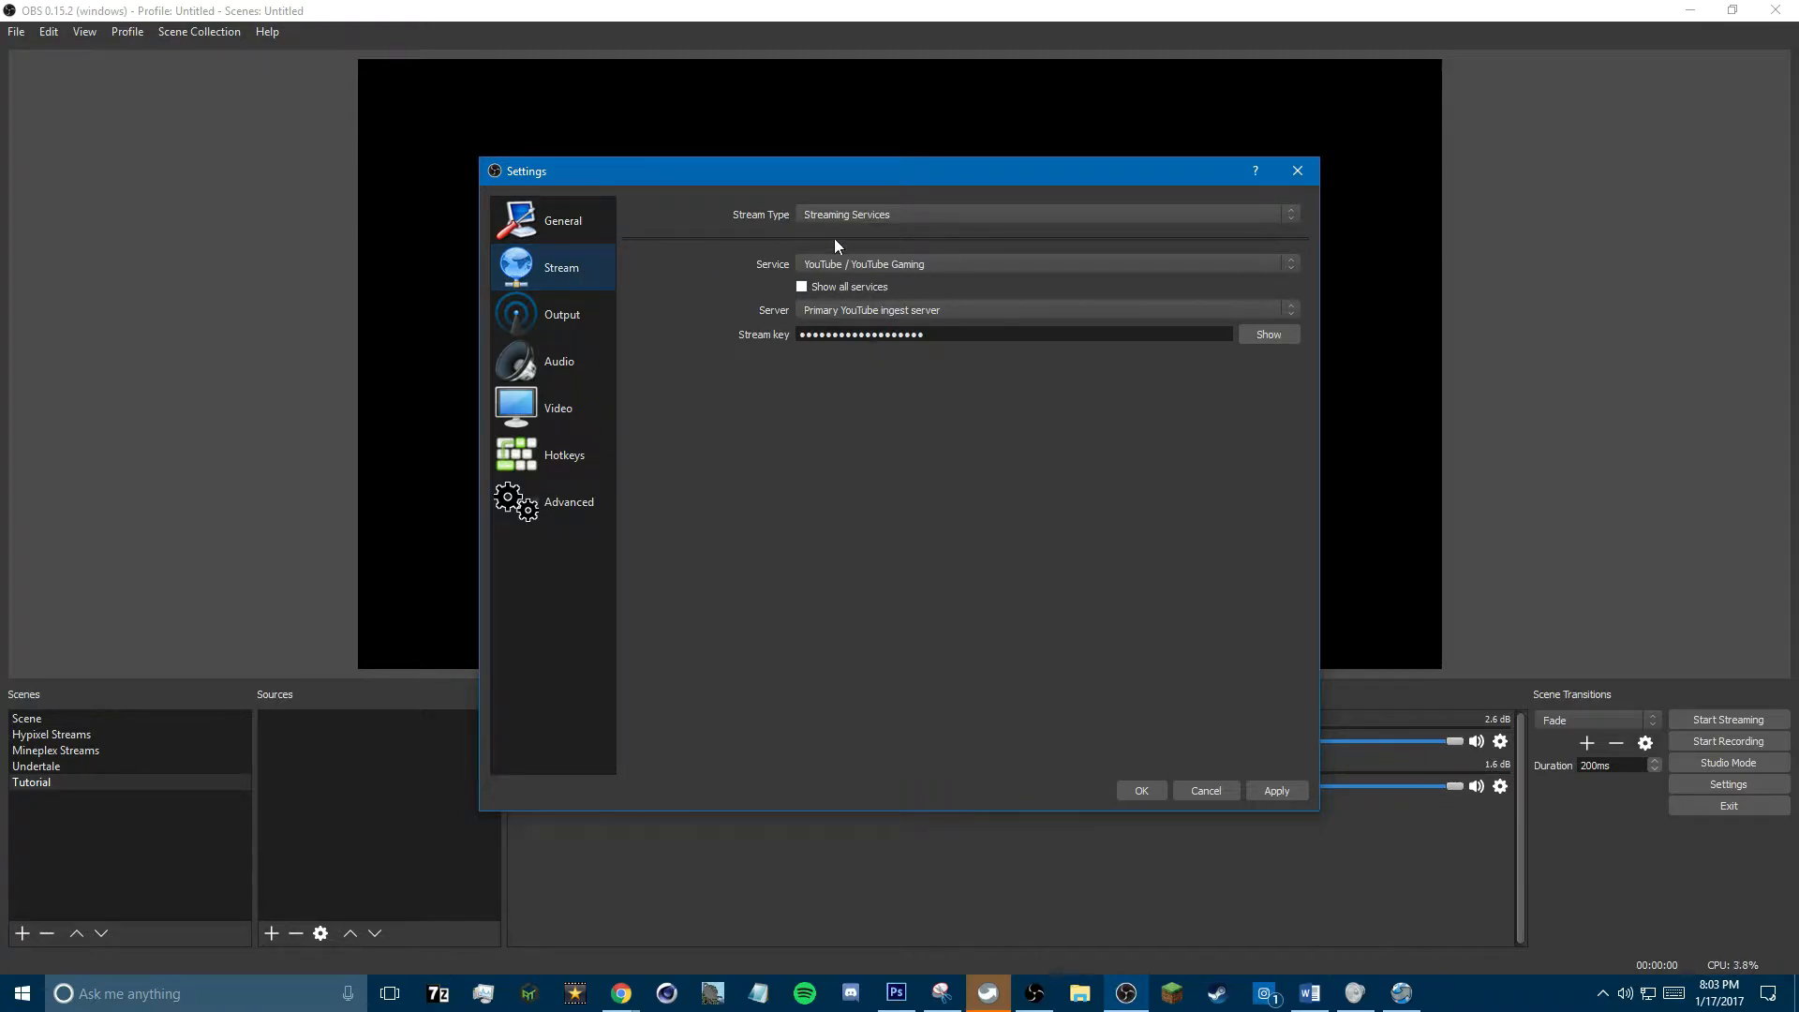
left_click(865, 216)
left_click(864, 220)
left_click(874, 267)
left_click(876, 274)
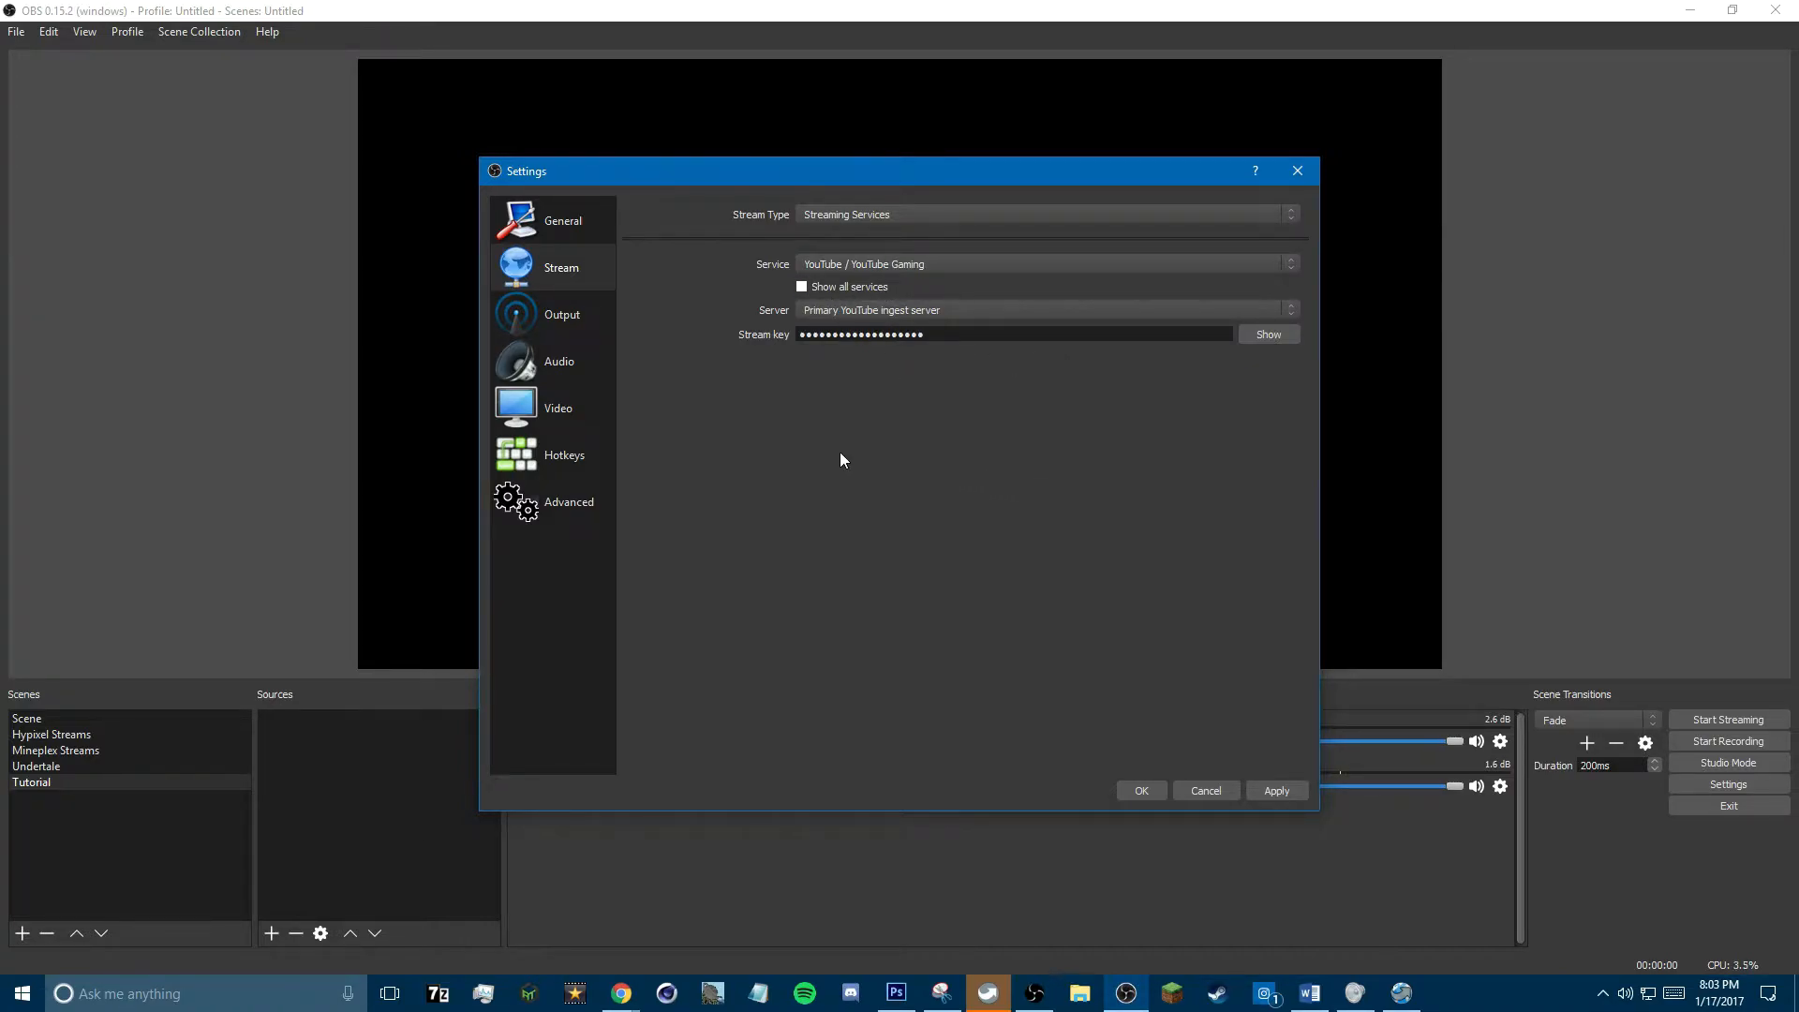
Step: In the output settings, set the streaming encoder preset to ultrafast
left_click(587, 330)
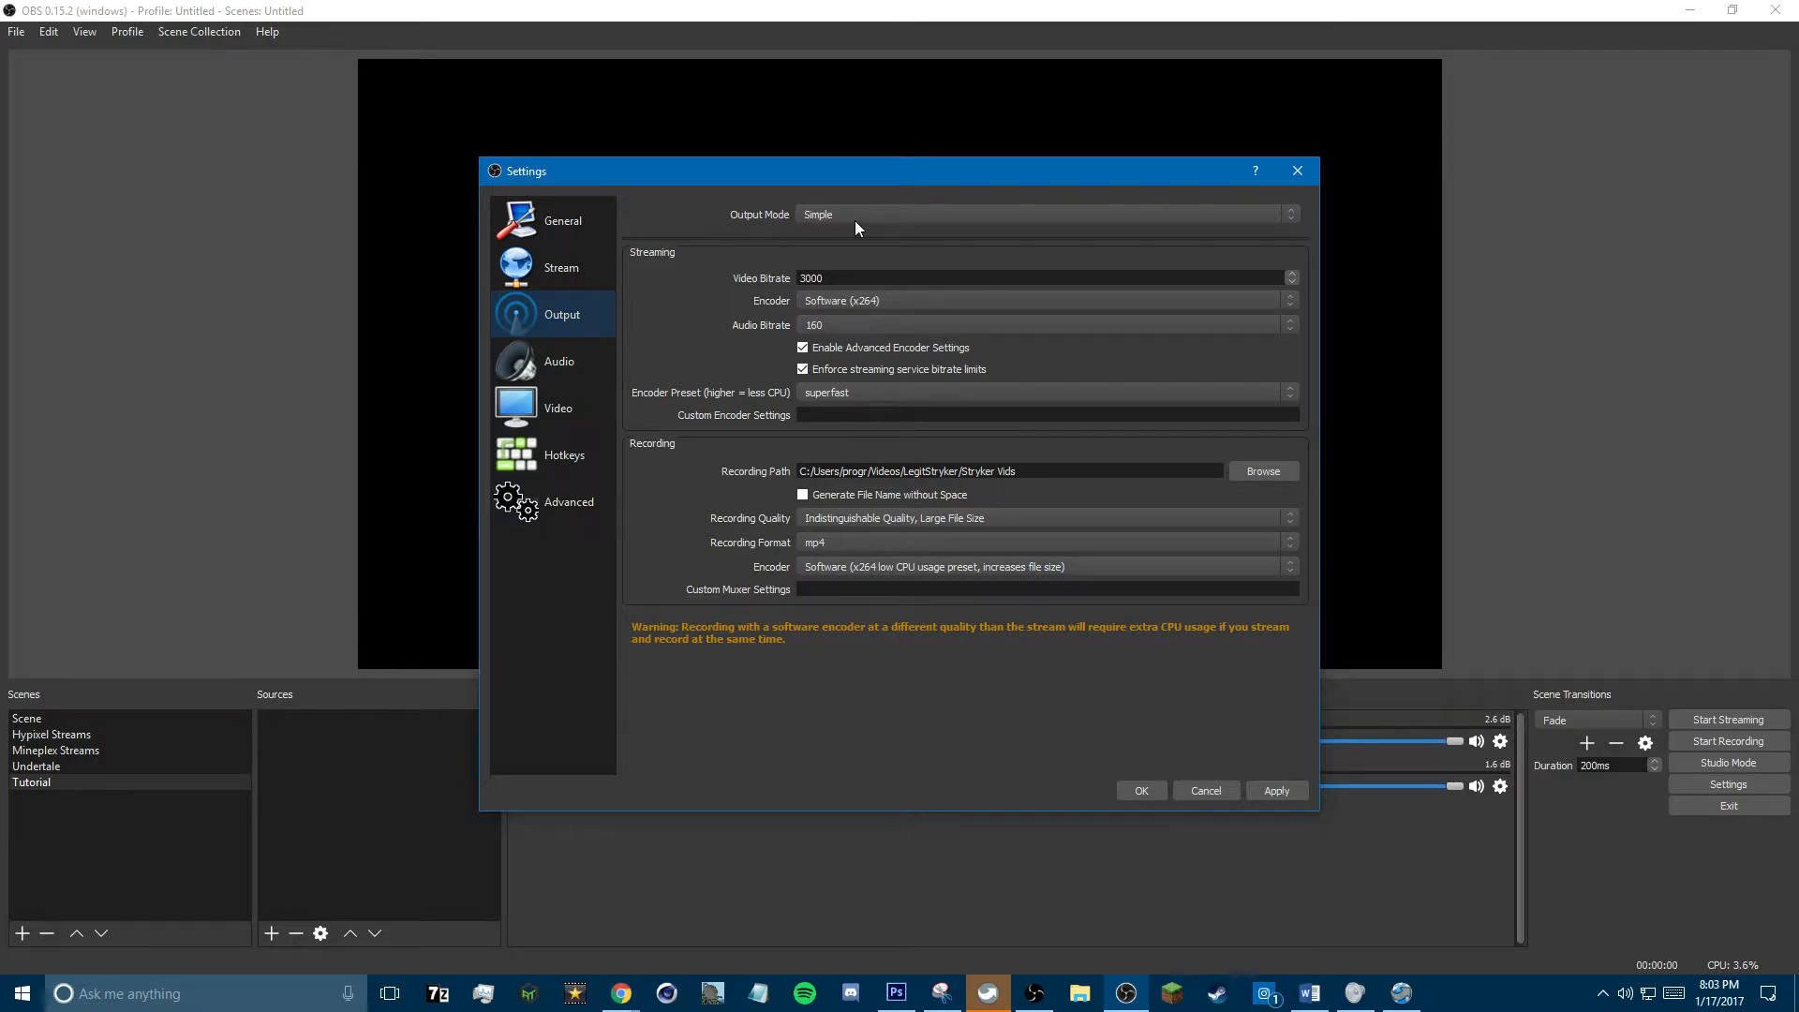
double_click(857, 280)
left_click(869, 279)
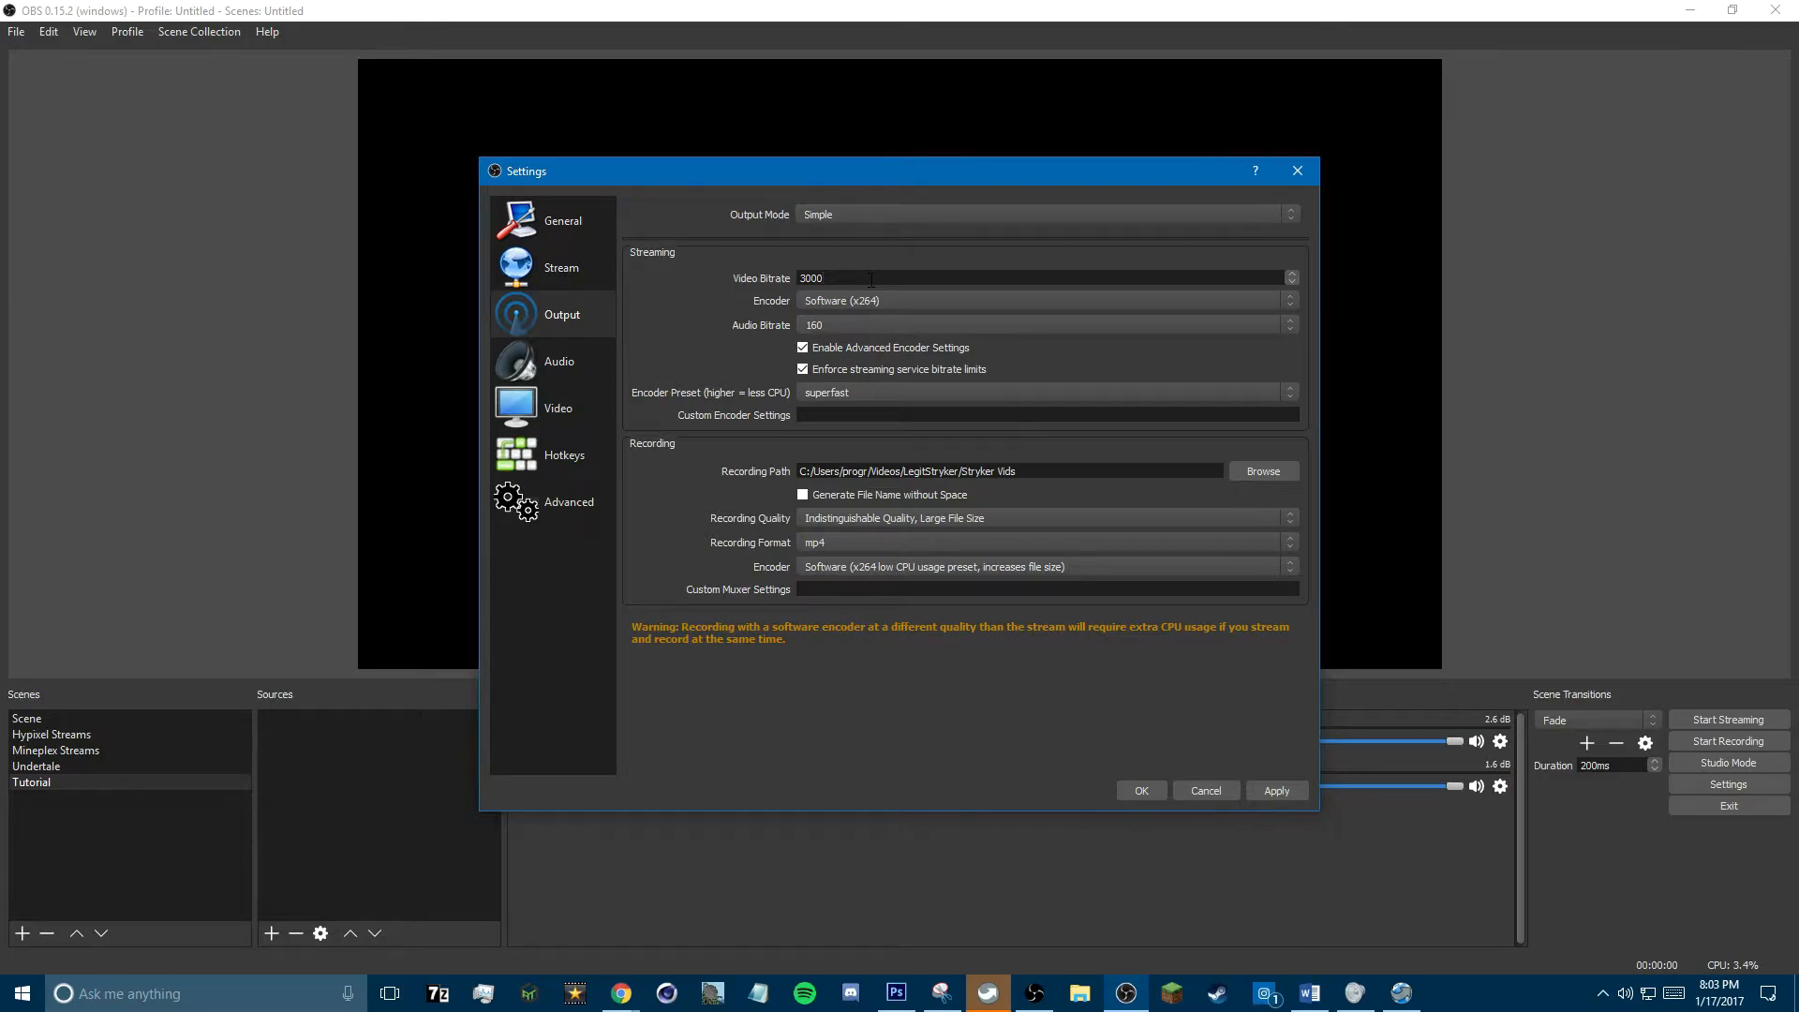
left_click(830, 391)
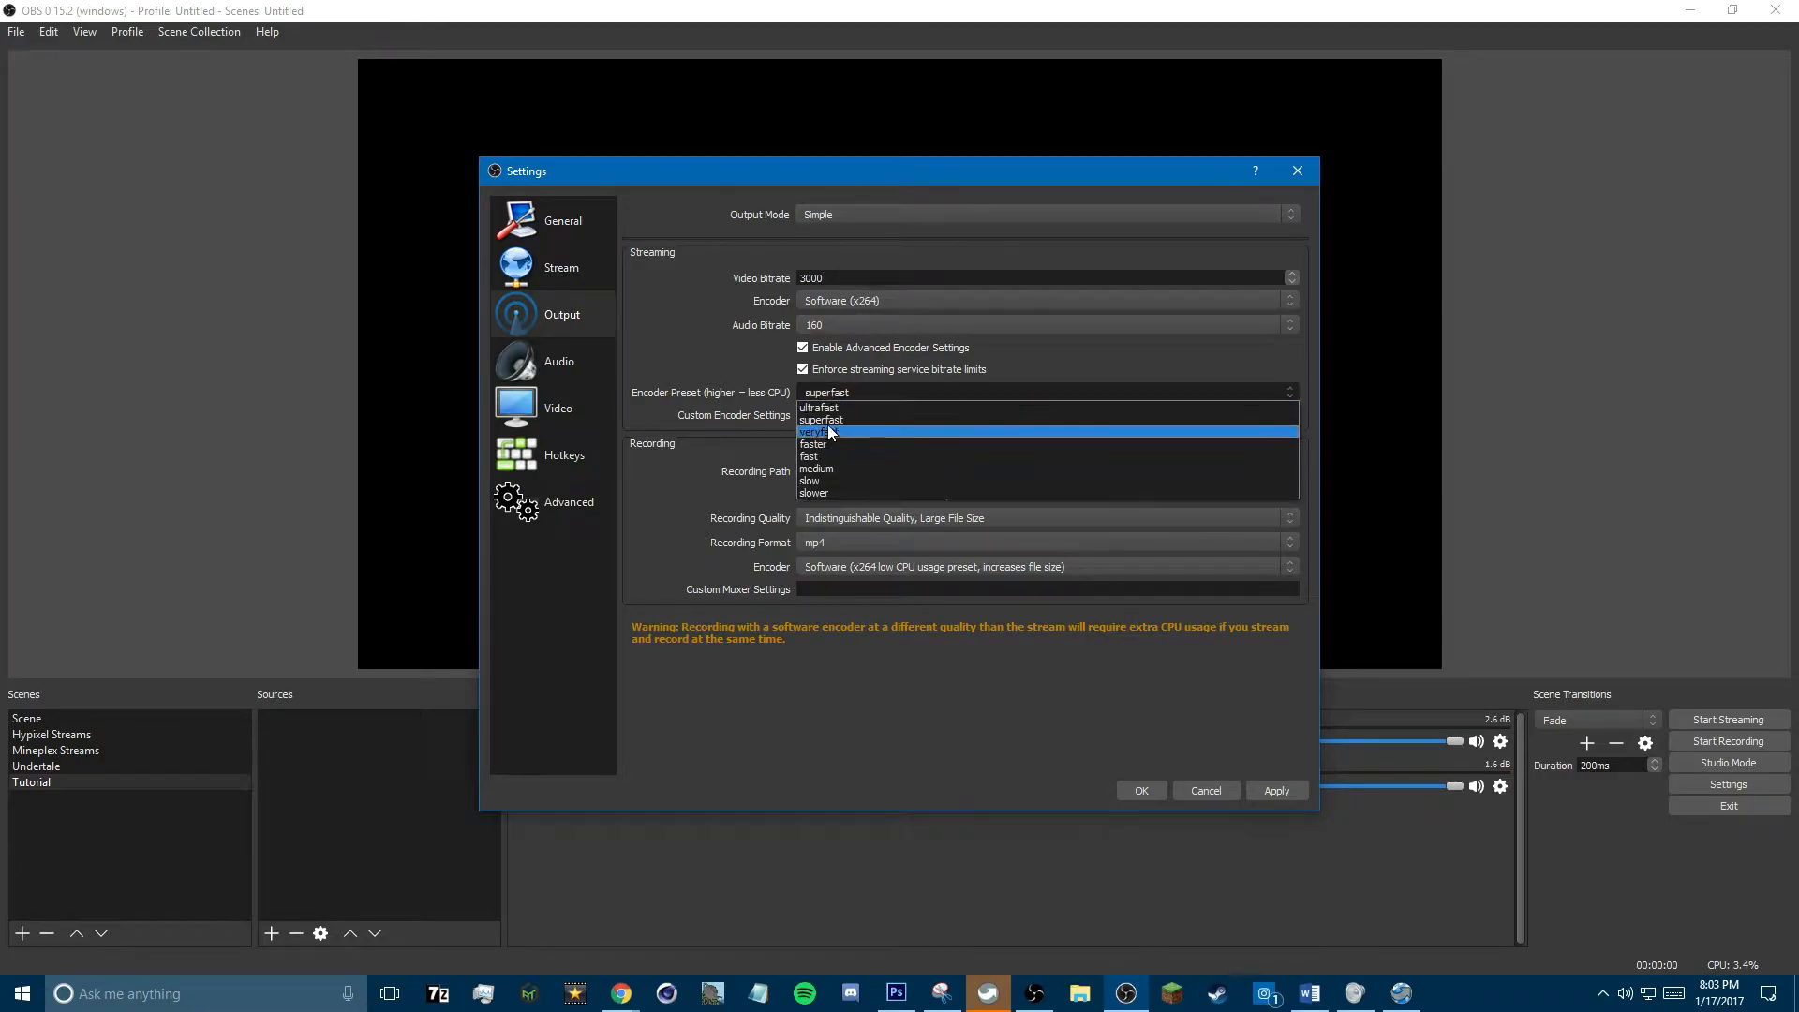
left_click(828, 413)
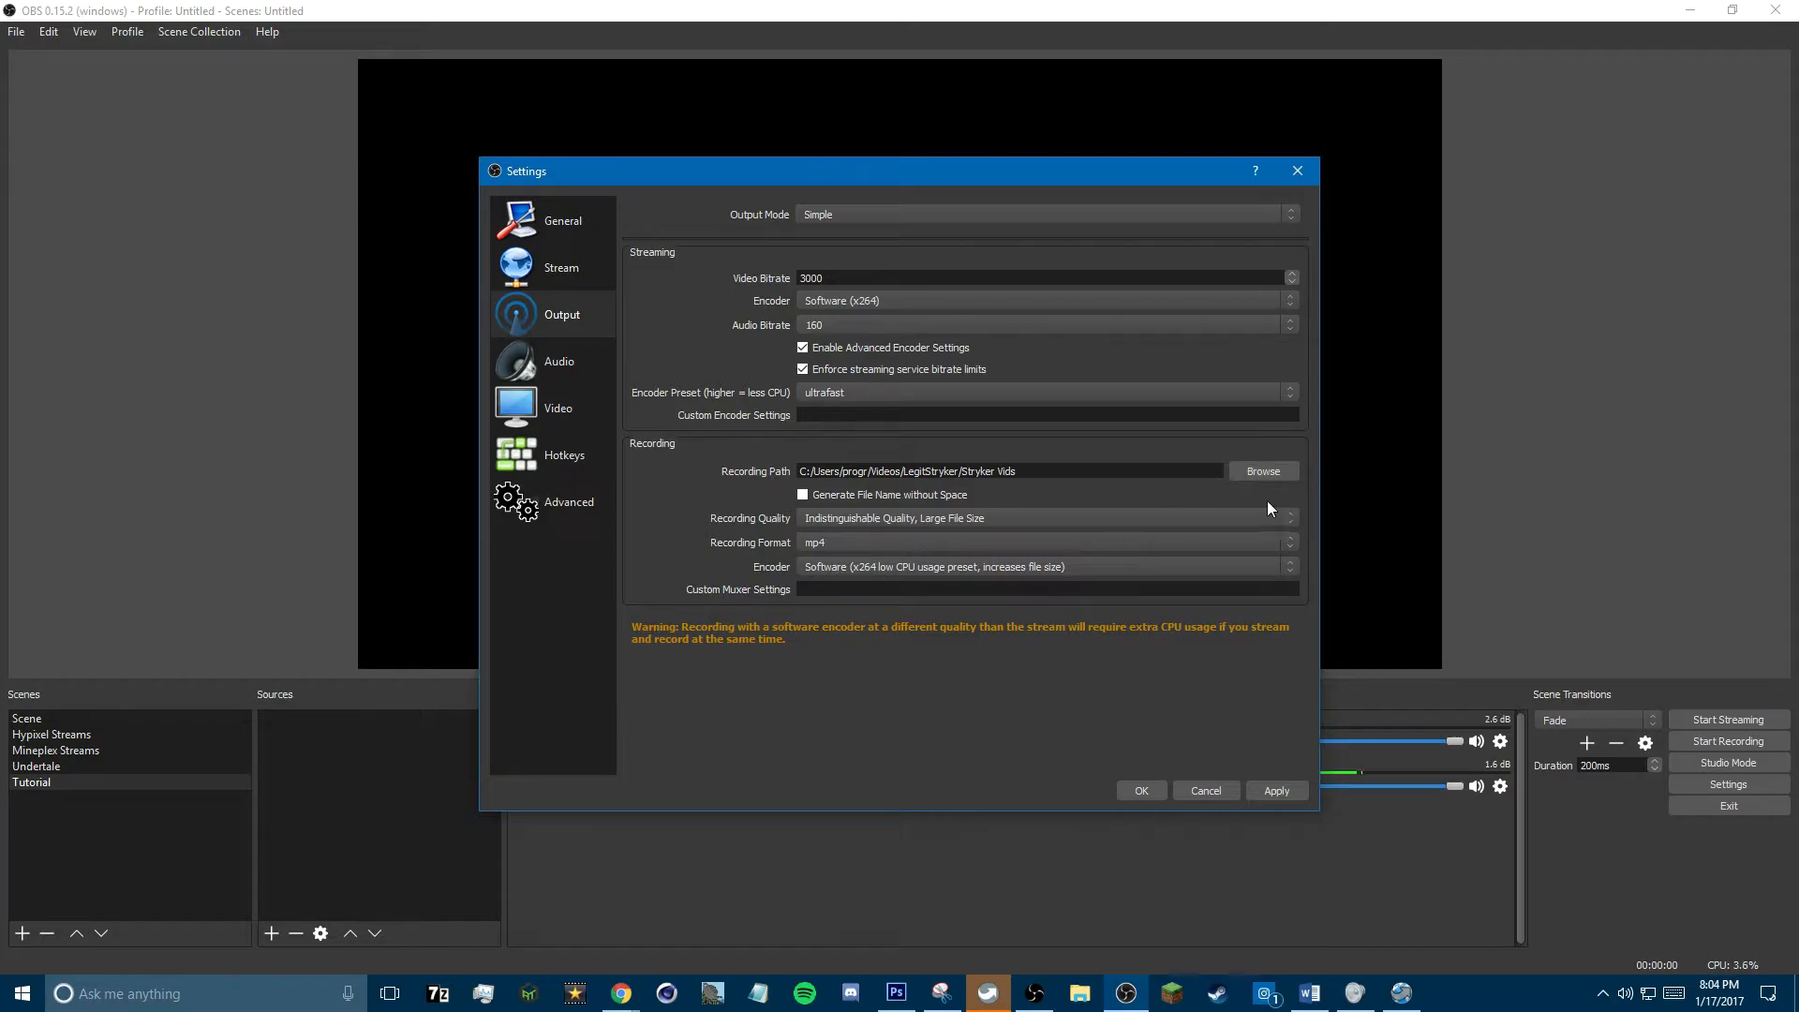
Step: Select the Stryker Vids folder as the recording path and use Indistinguishable Quality, Large File Size as the recording quality
left_click(1290, 474)
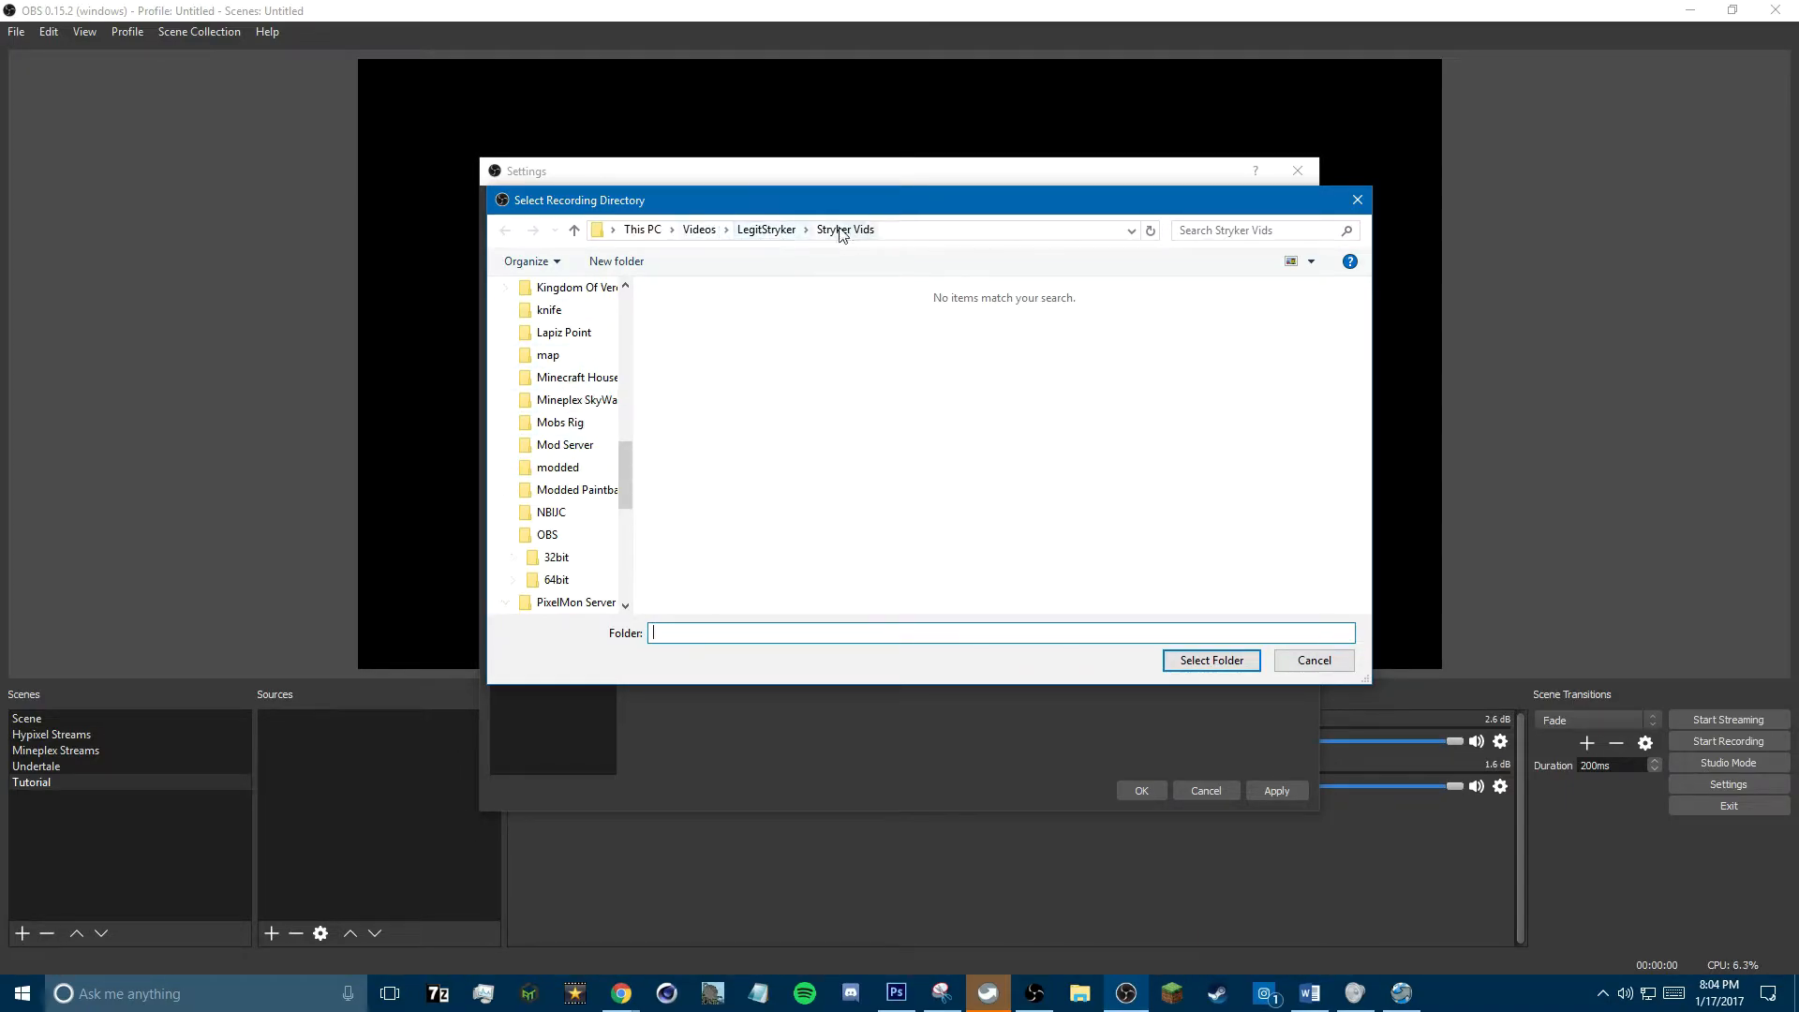
left_click(1212, 660)
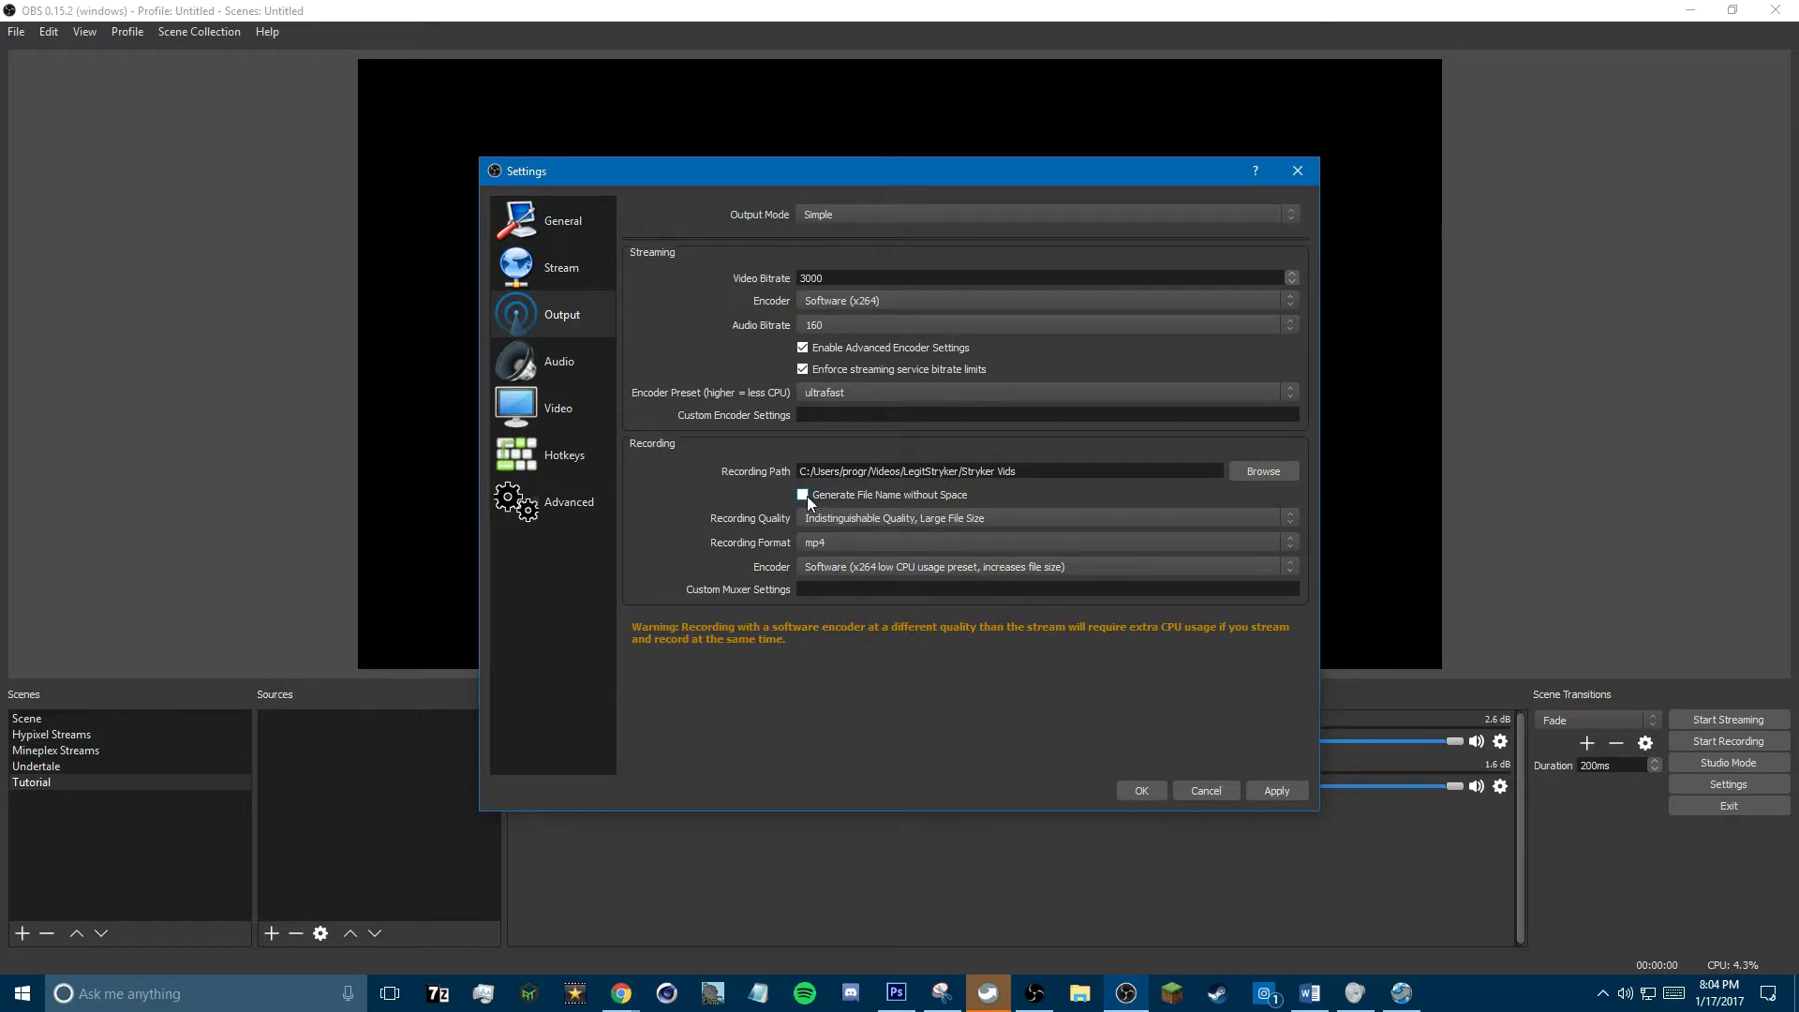
left_click(854, 517)
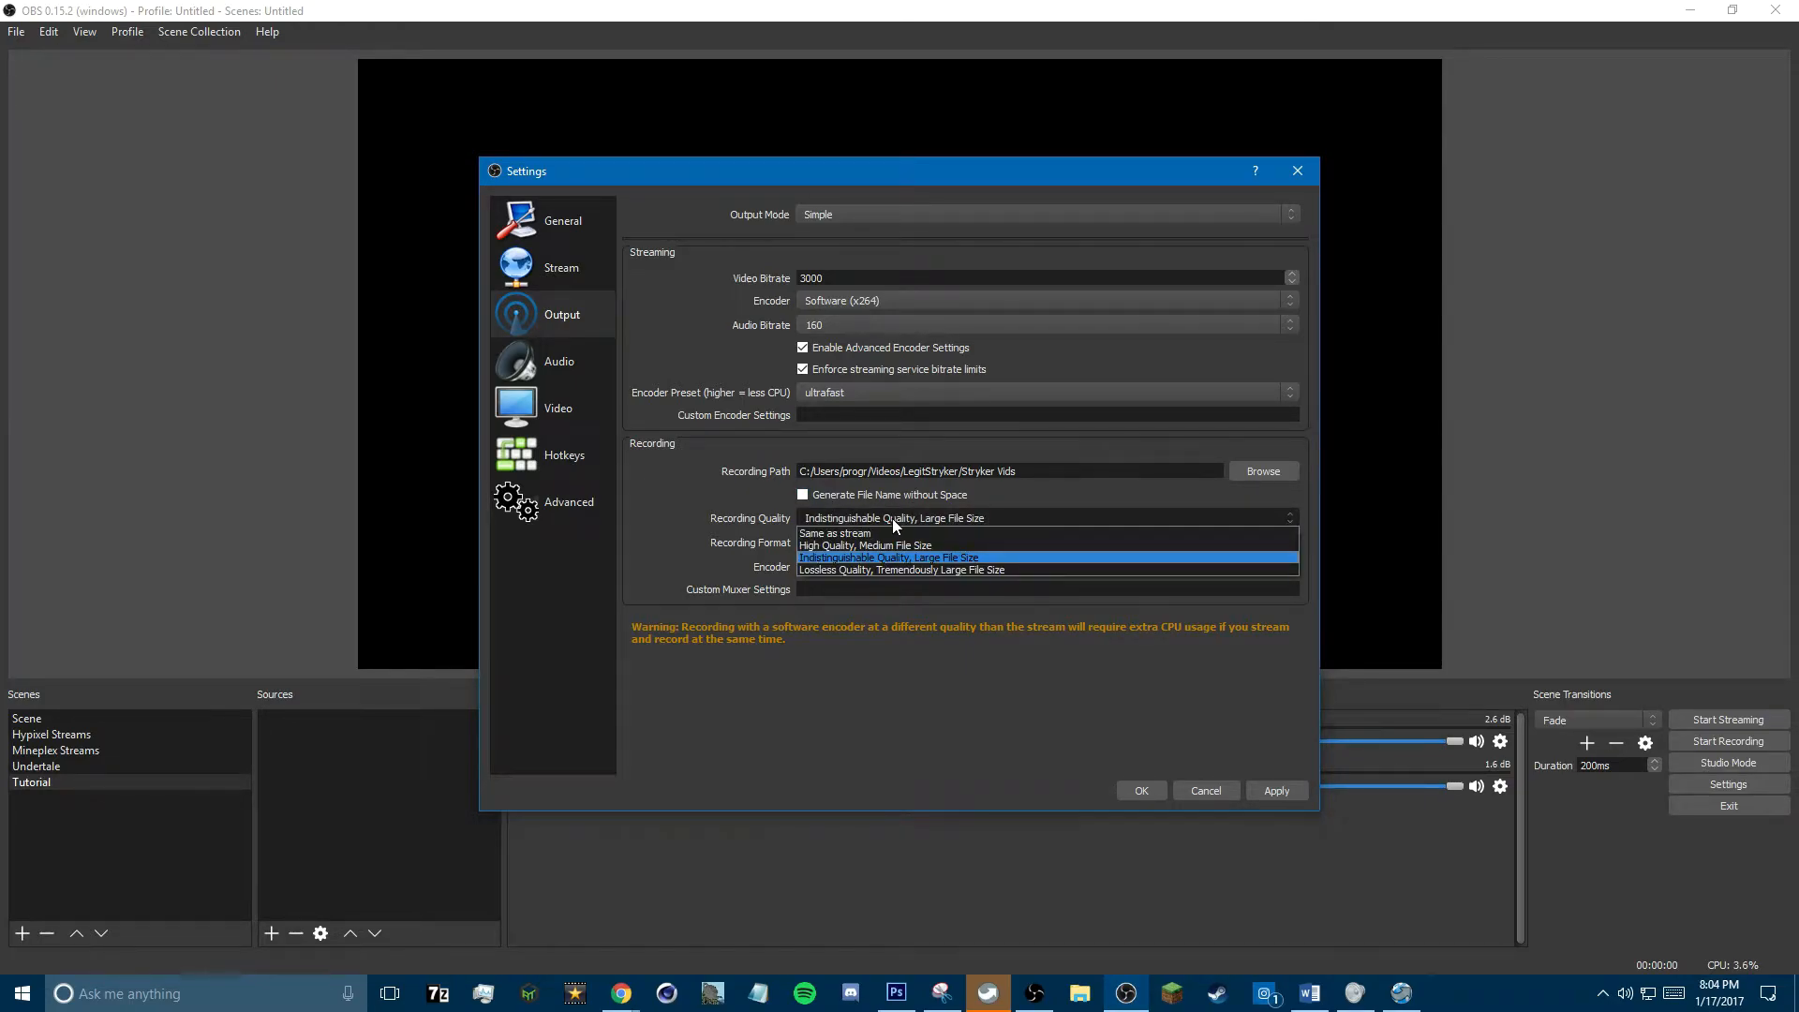
left_click(892, 519)
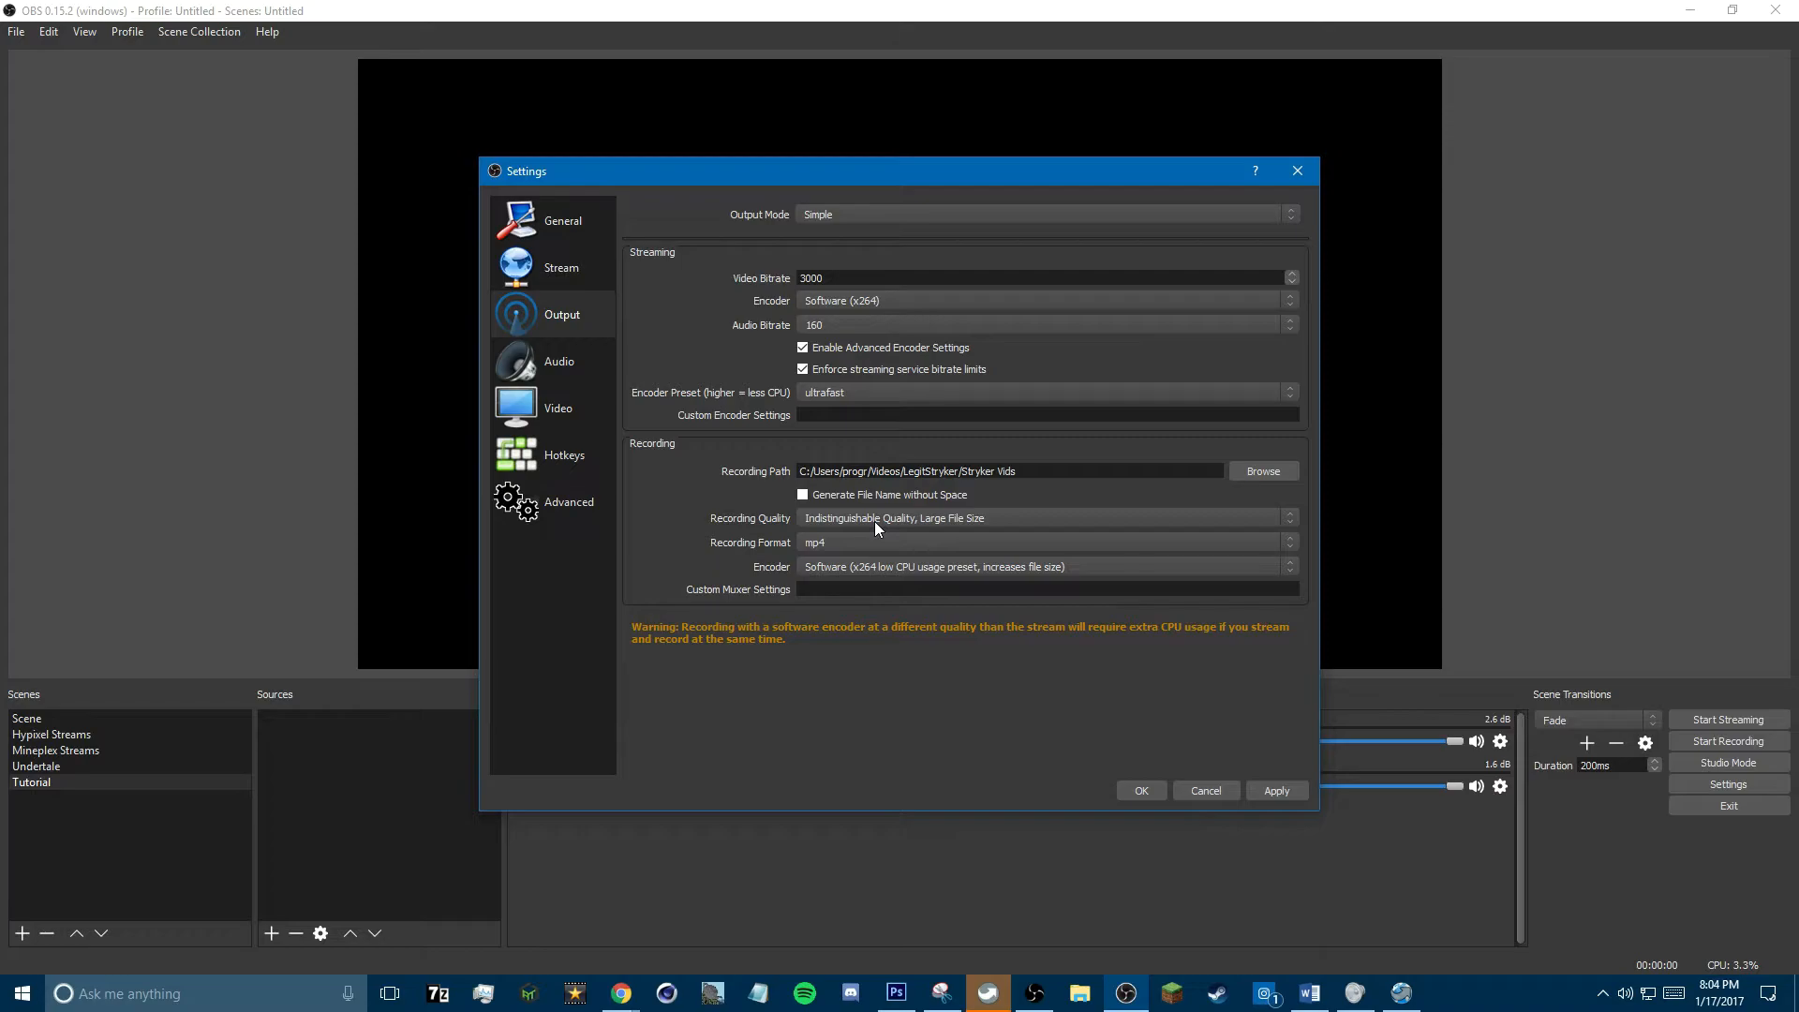
Step: Set the recording format to mp4 and the recording encoder to Software (x264 low CPU usage preset, increases file size)
left_click(829, 544)
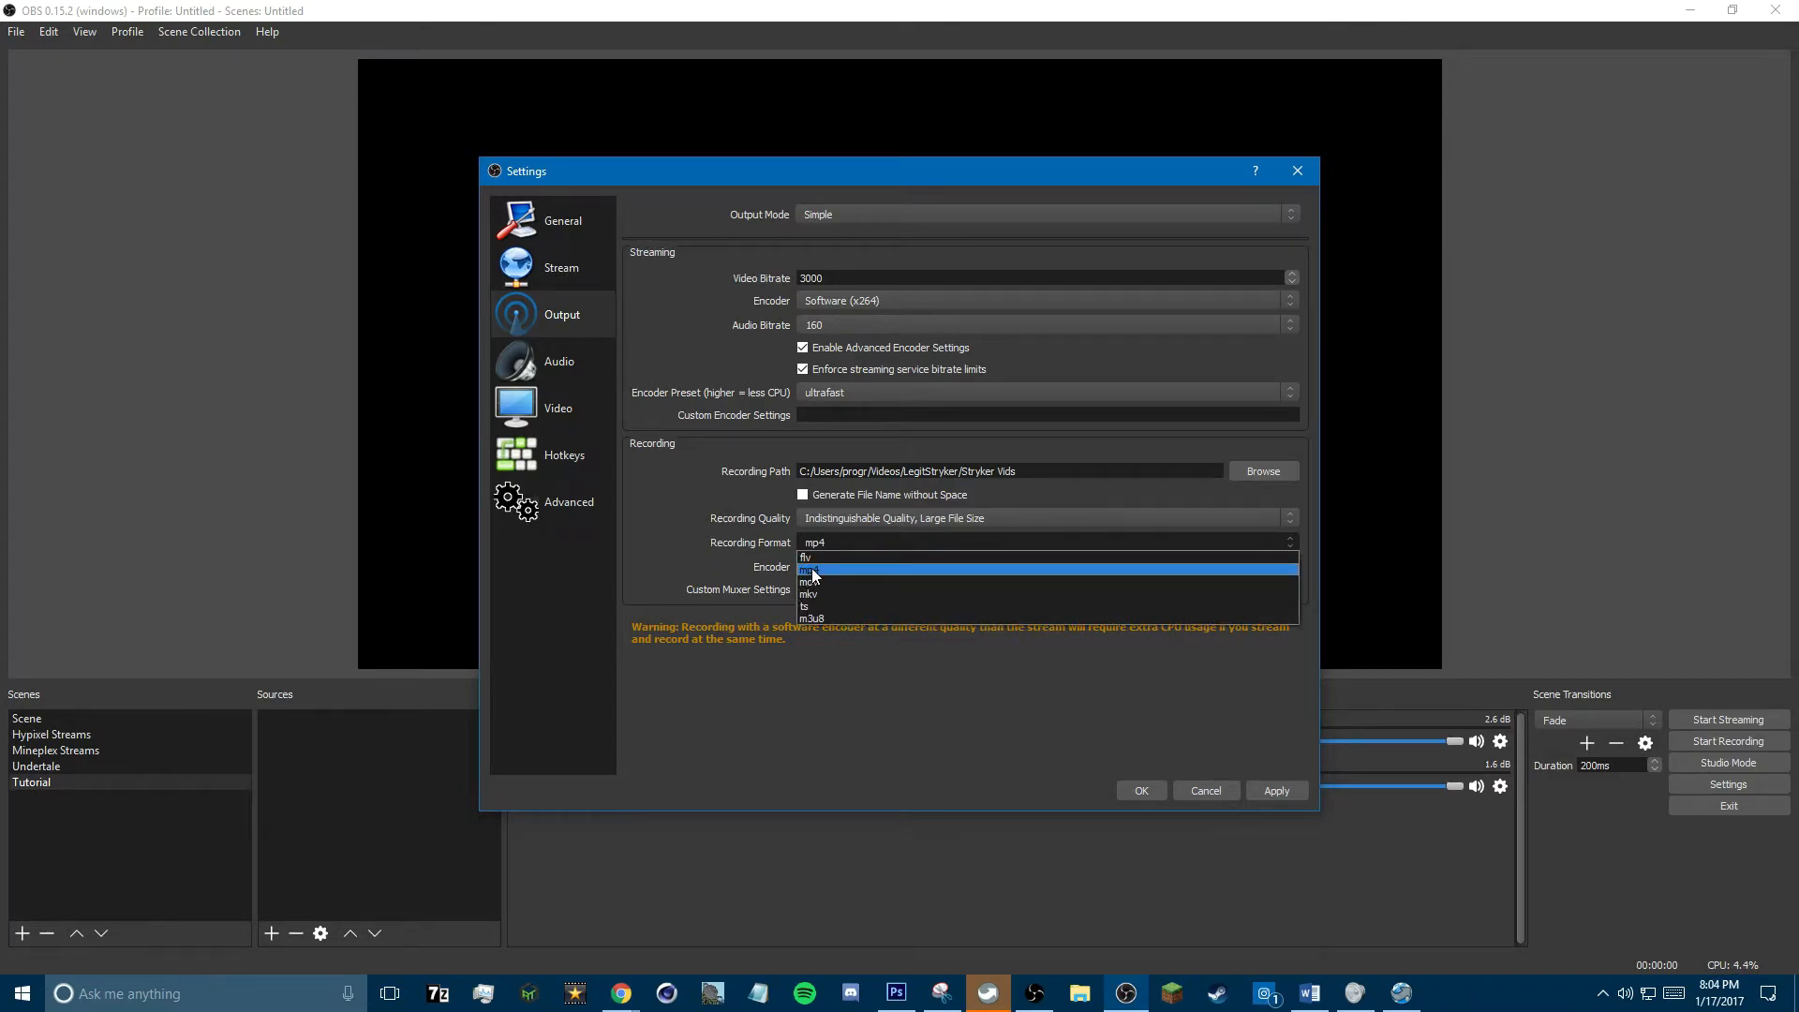
left_click(811, 569)
left_click(835, 538)
left_click(831, 537)
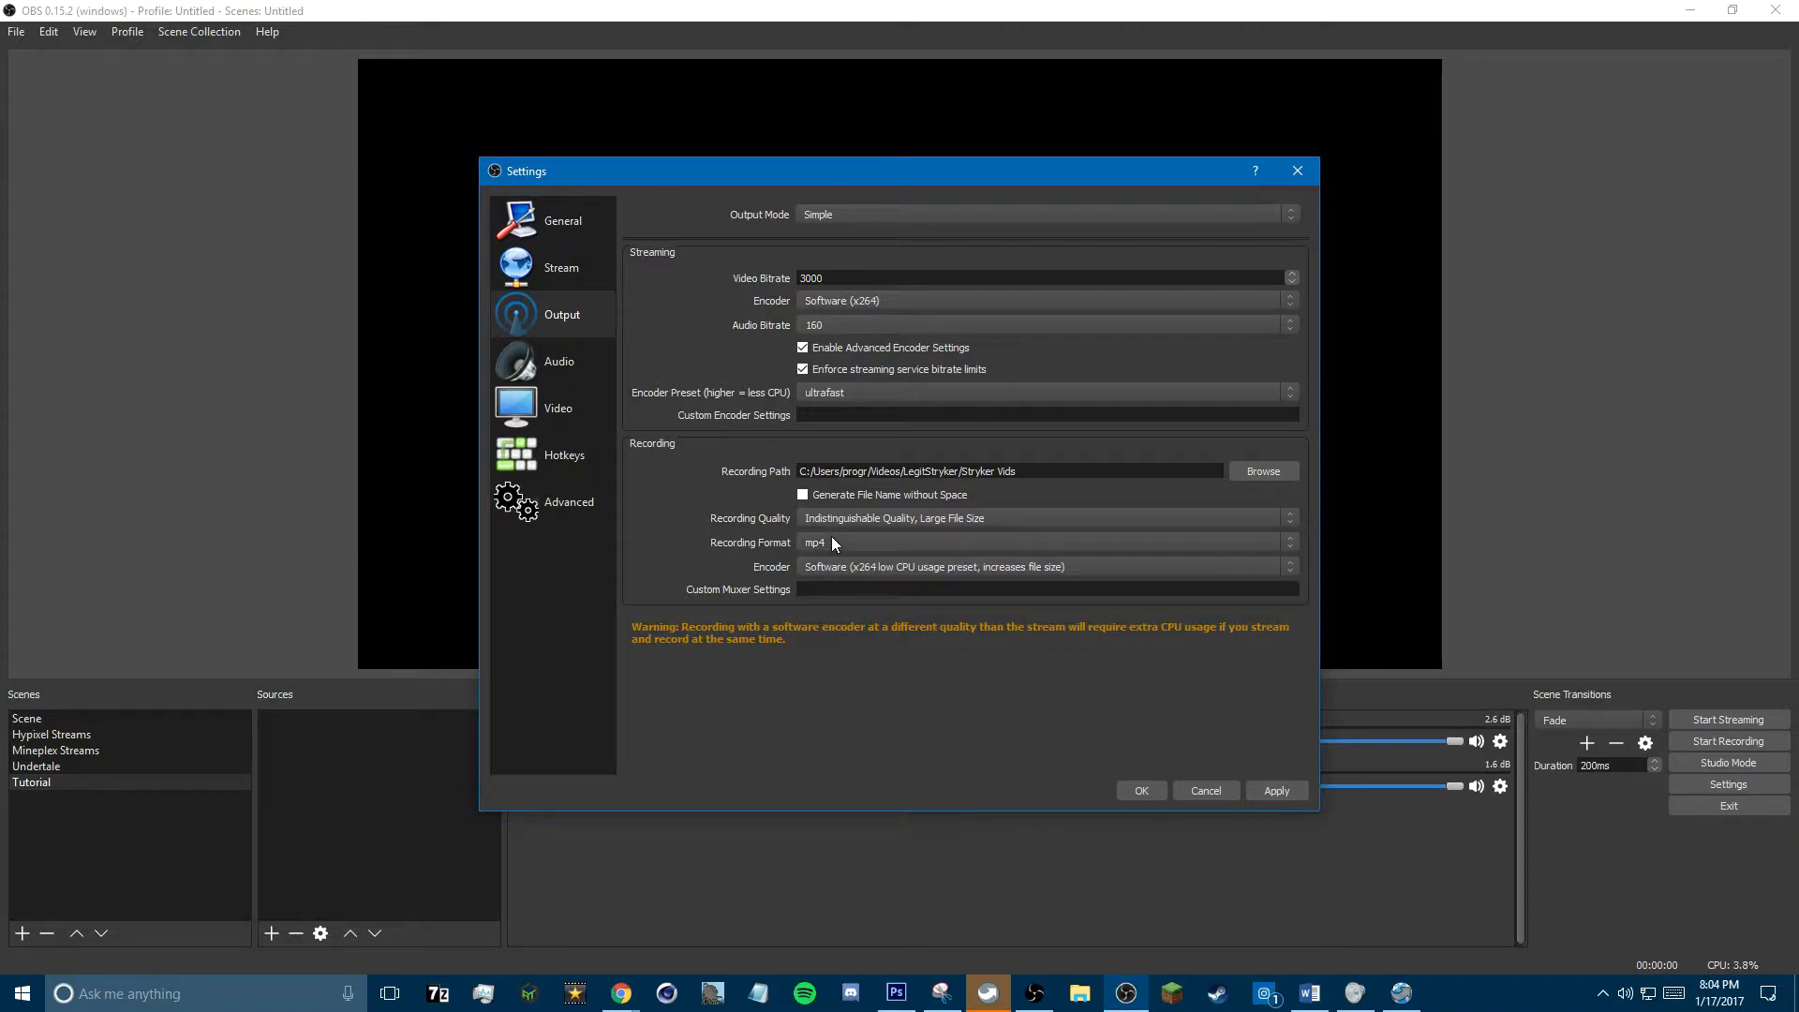
left_click(914, 567)
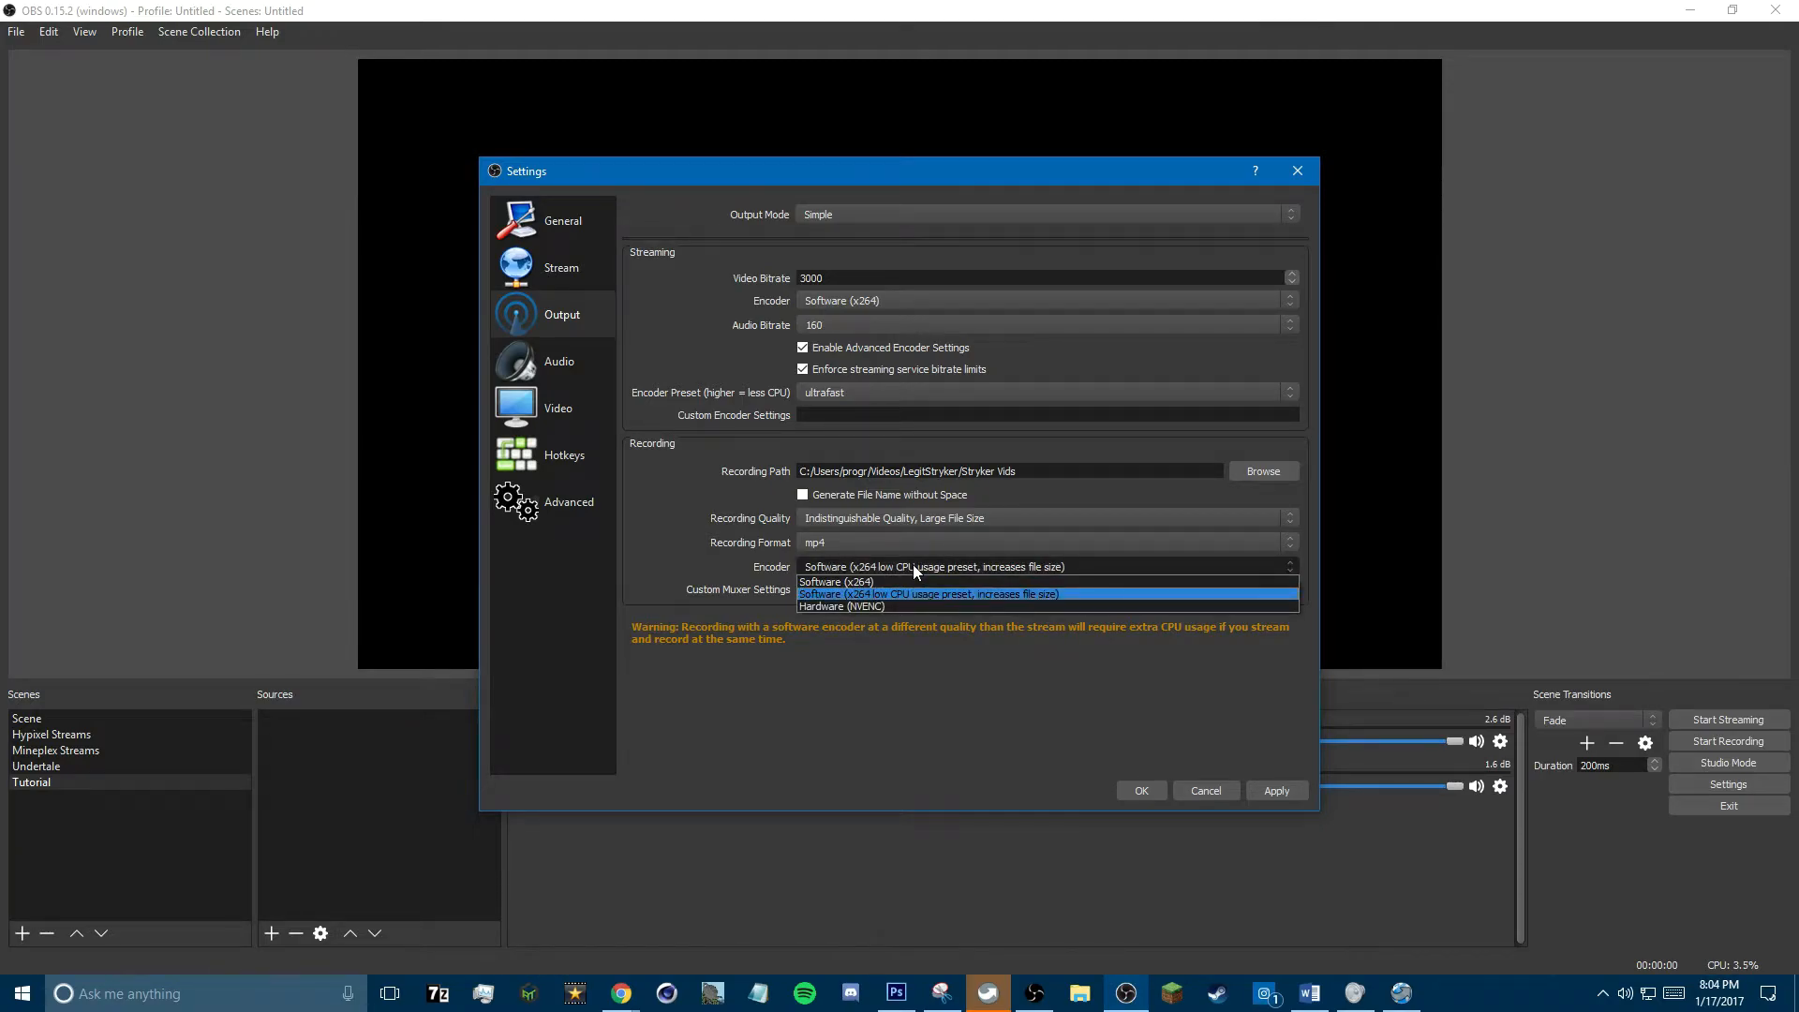
left_click(997, 599)
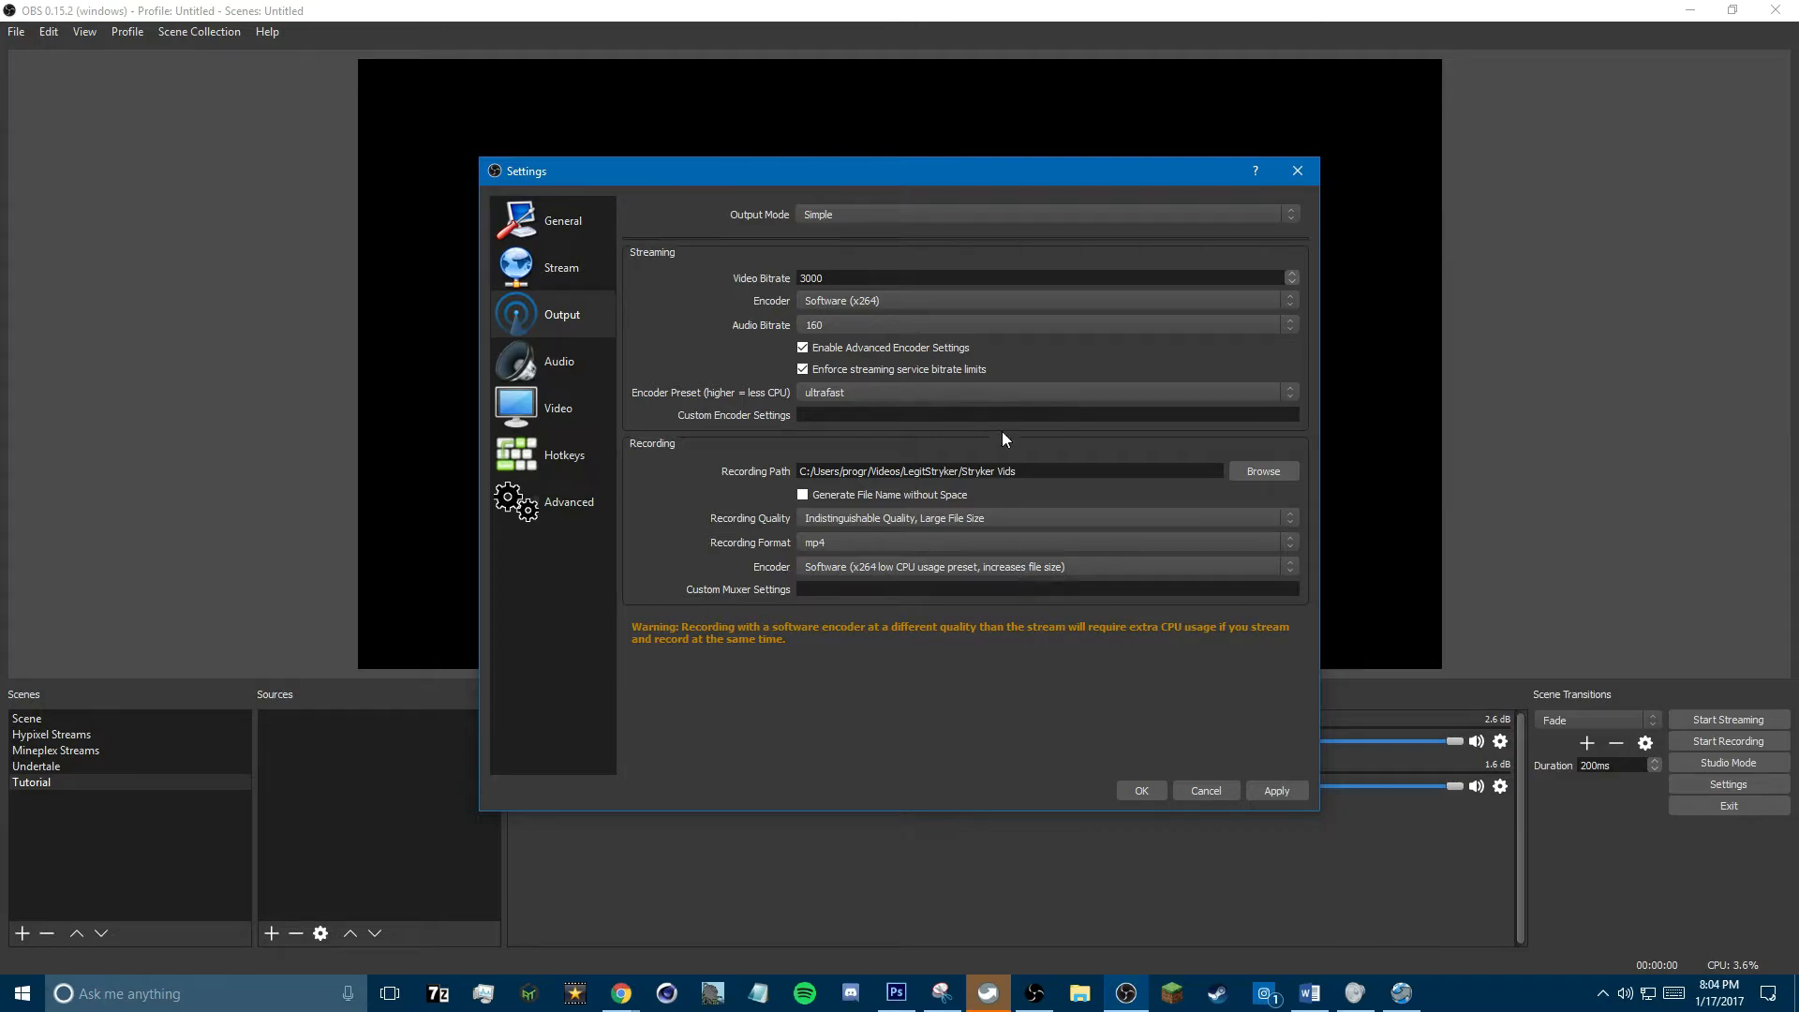
Step: Try Lossless Quality, Tremendously Large File Size for recording, and return to Indistinguishable Quality, Large File Size
left_click(944, 518)
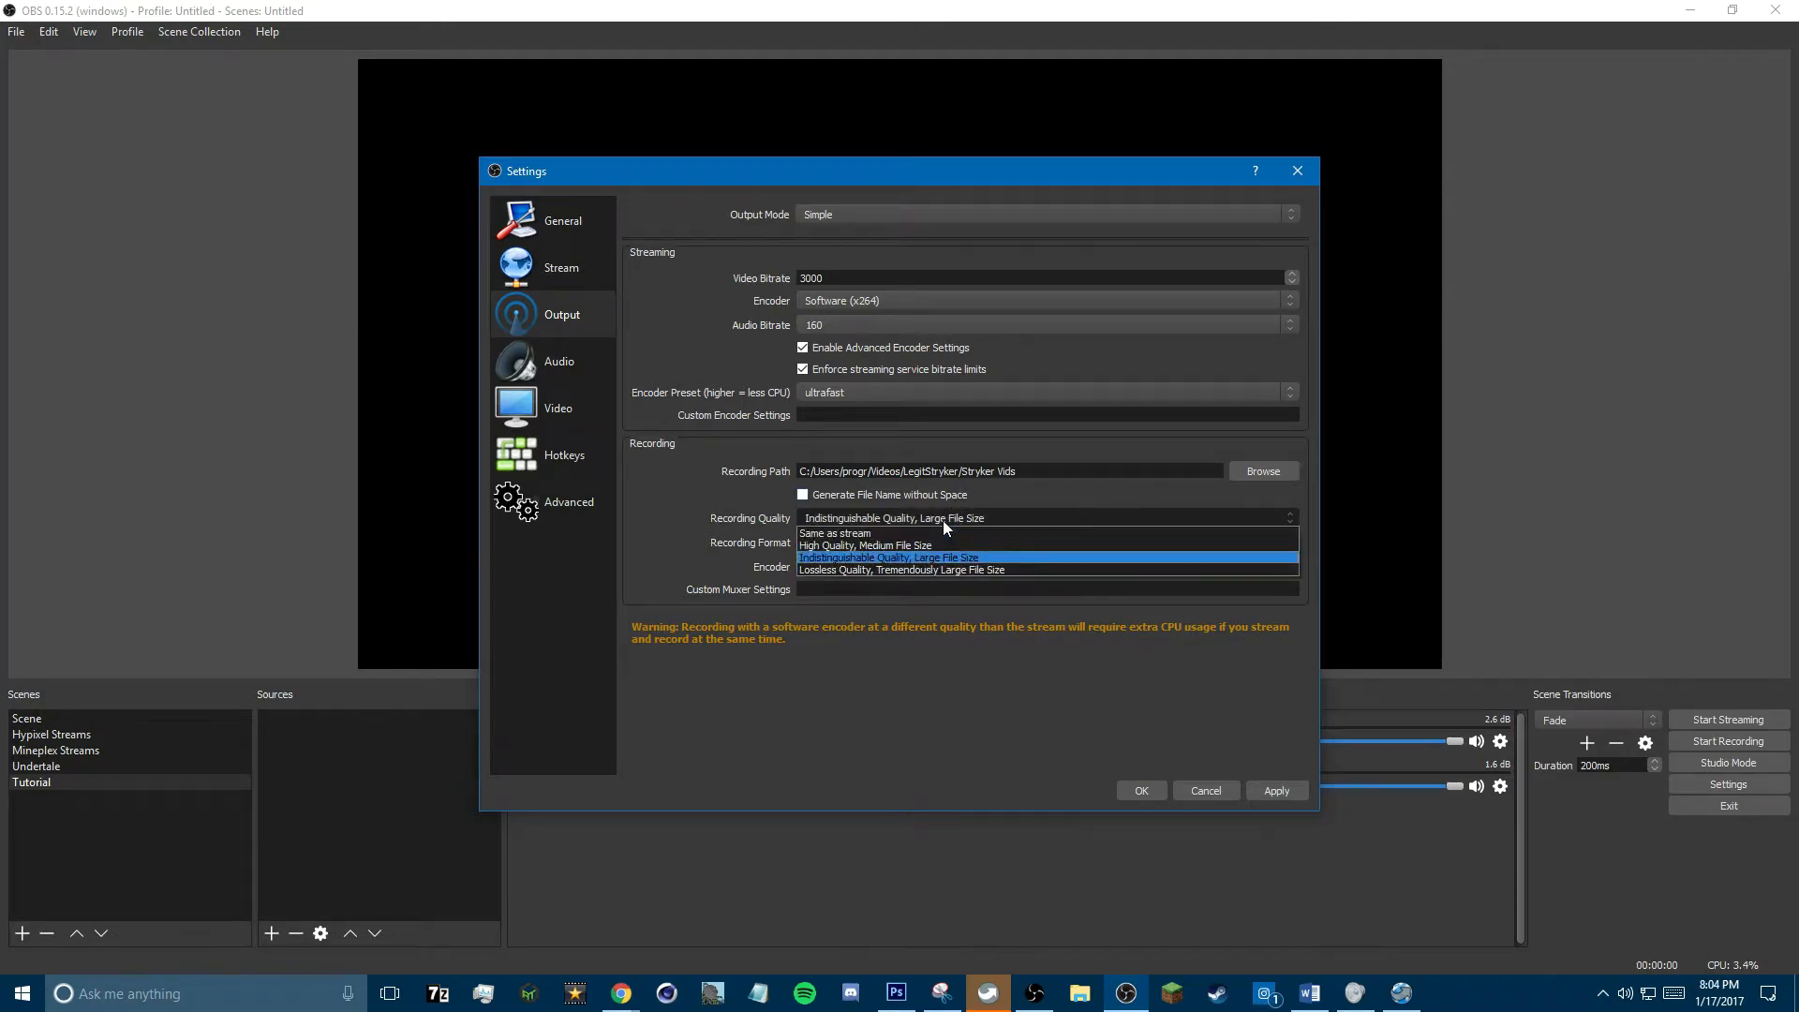
left_click(937, 571)
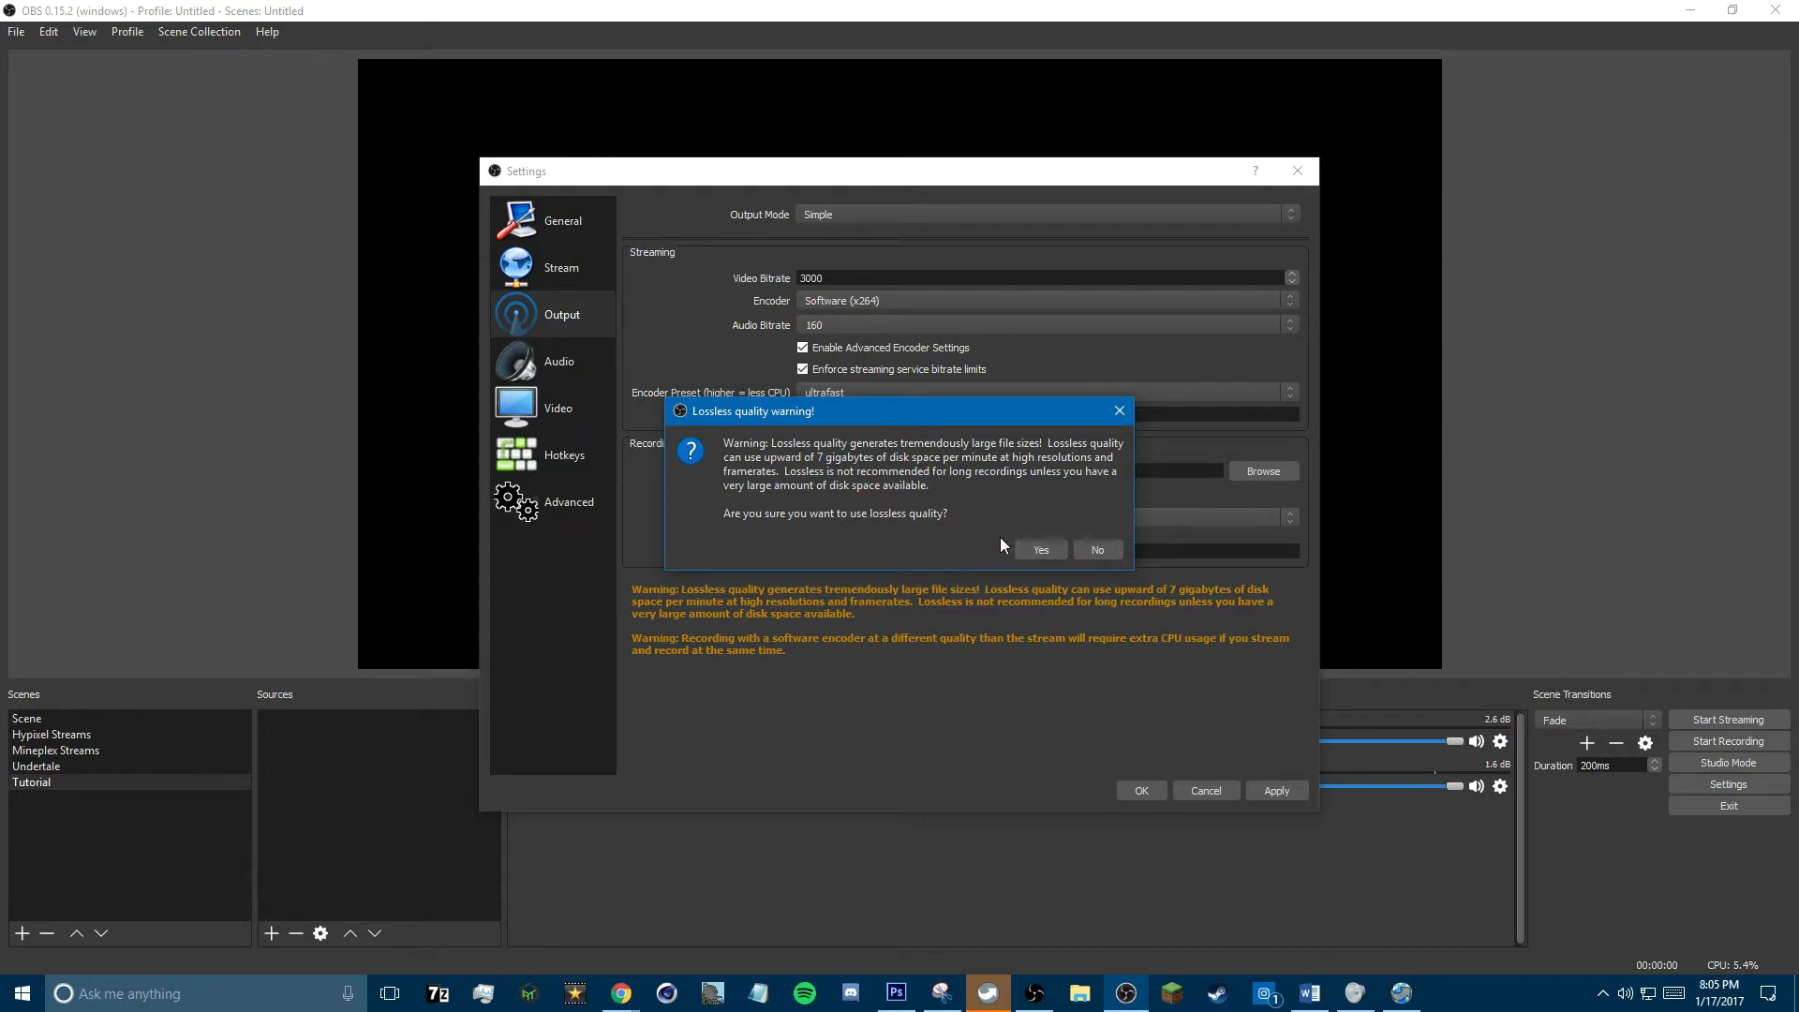
left_click(1036, 549)
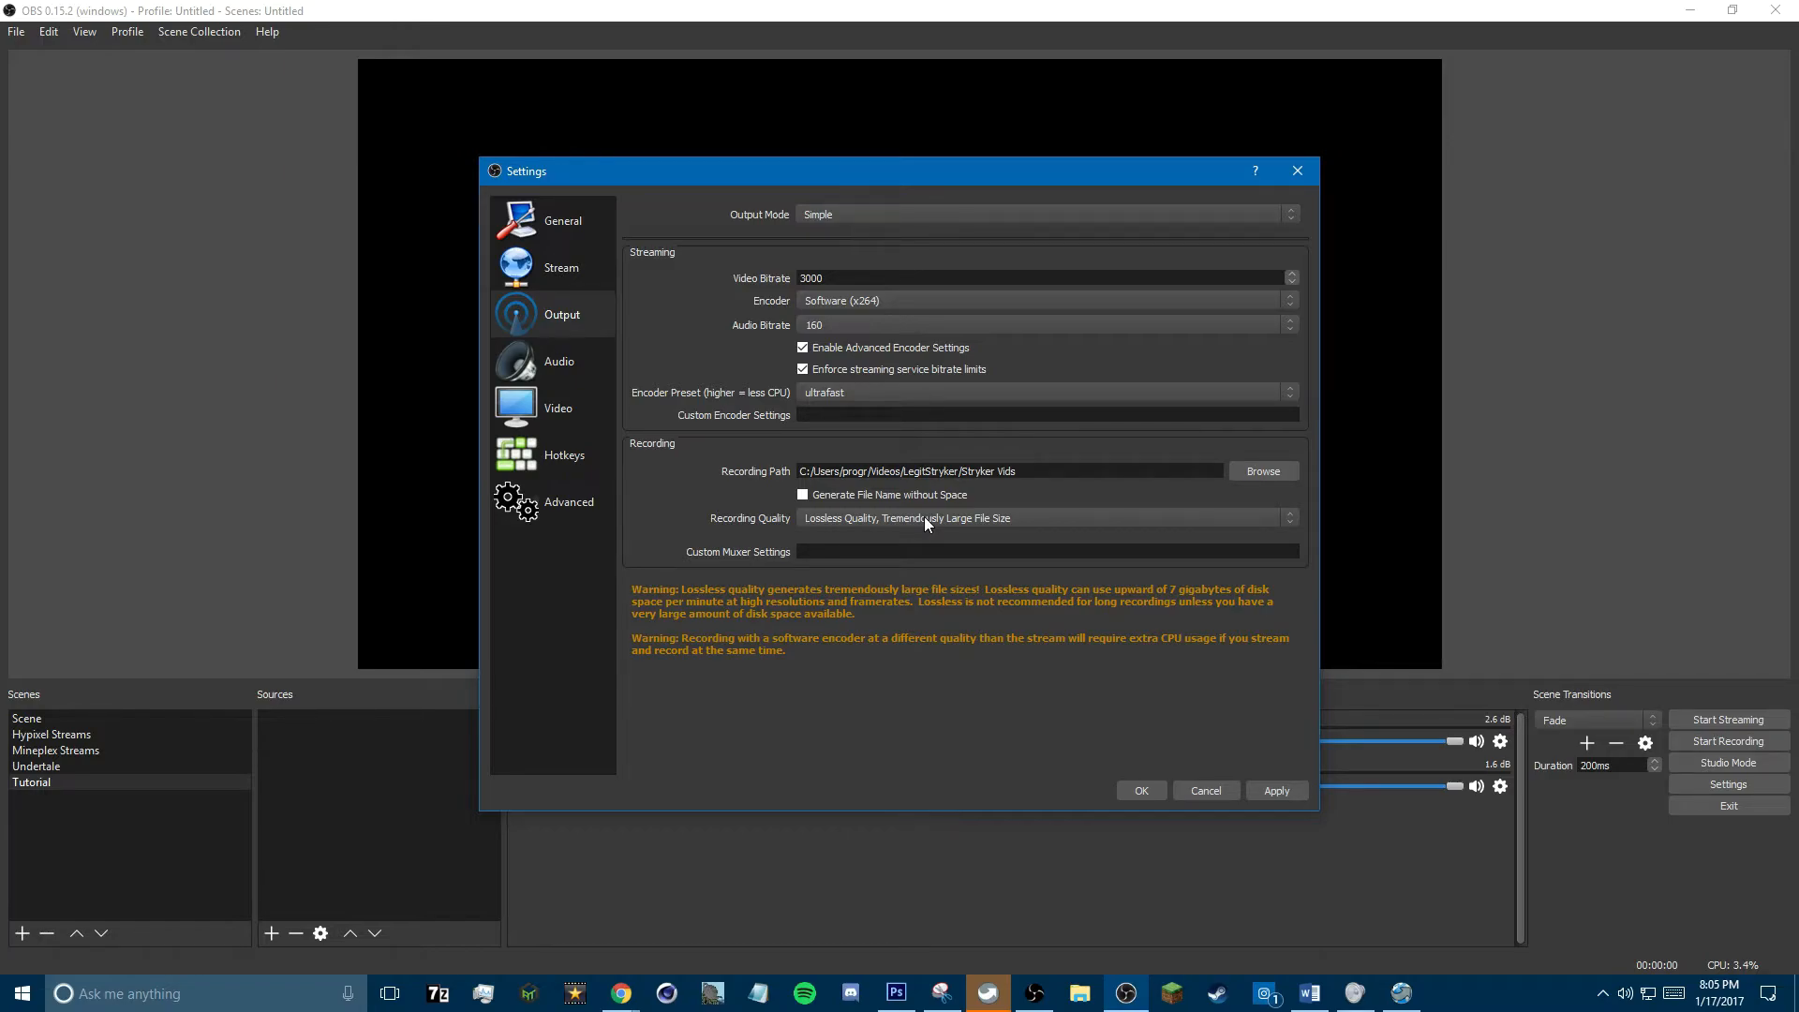
left_click(924, 517)
left_click(895, 562)
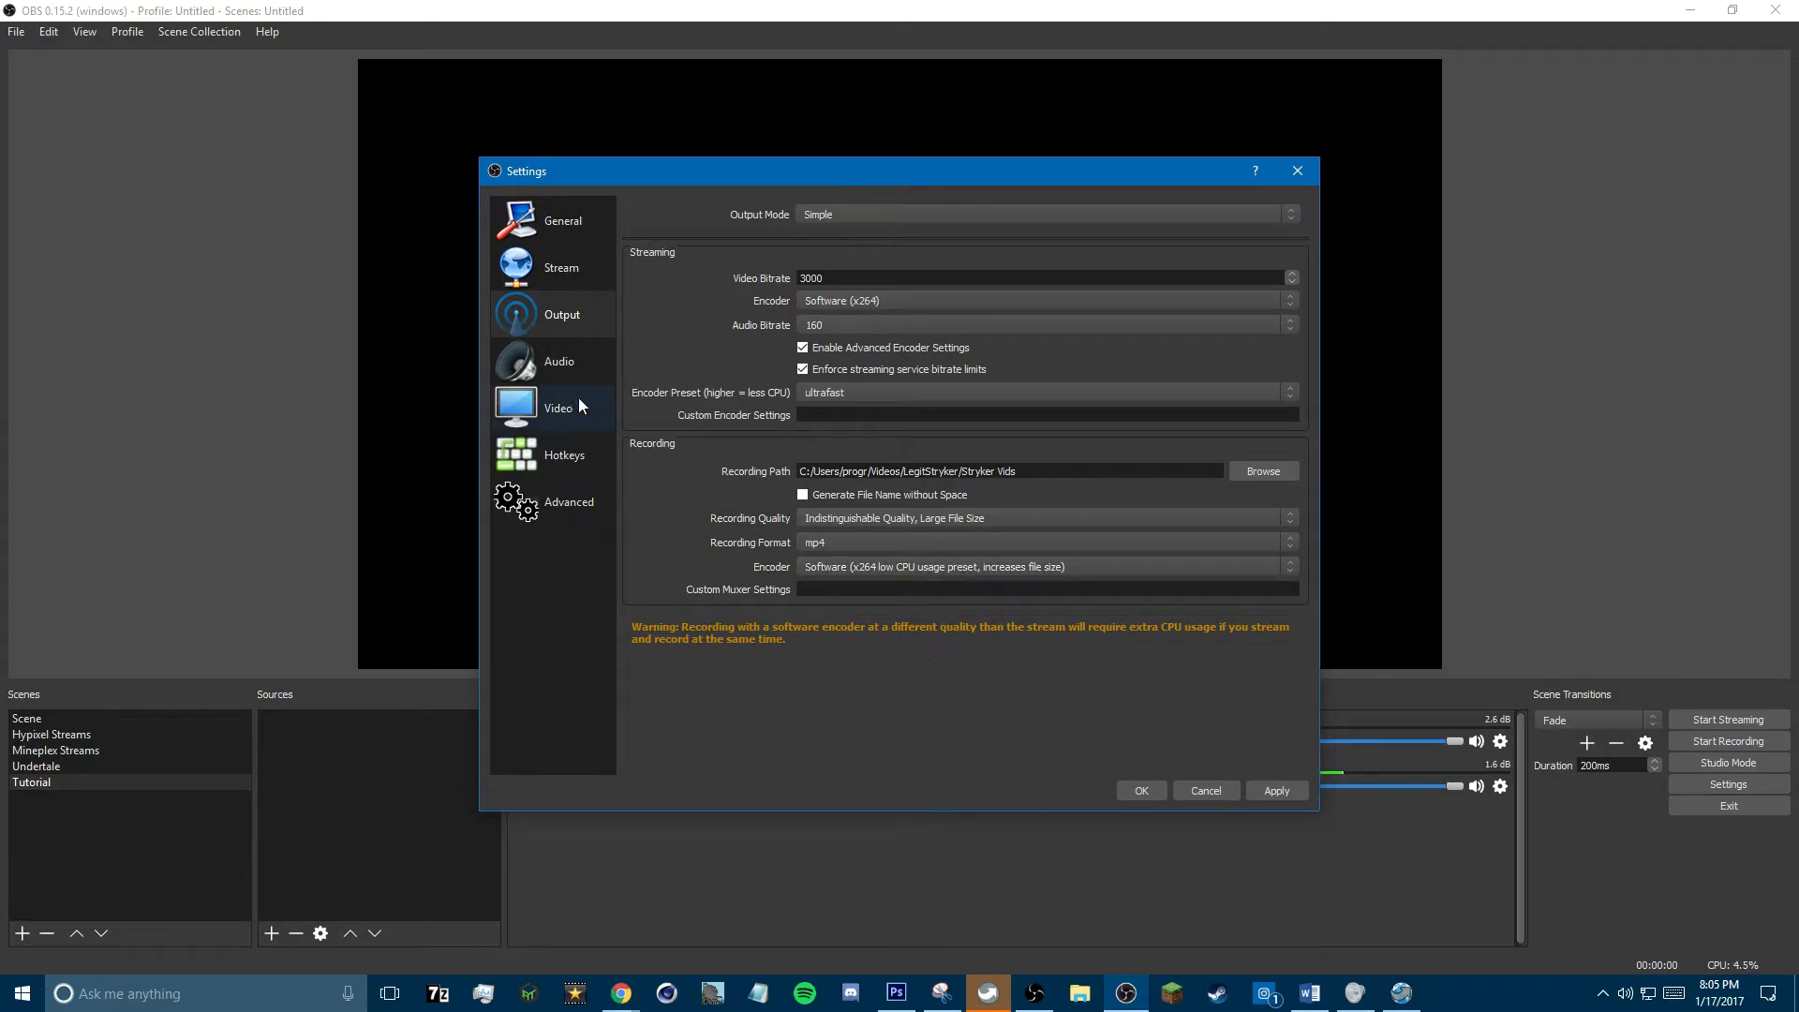
Step: In the audio settings, set the first desktop audio device to Digital Audio (S/PDIF) (High Definition Audio Device)
left_click(562, 363)
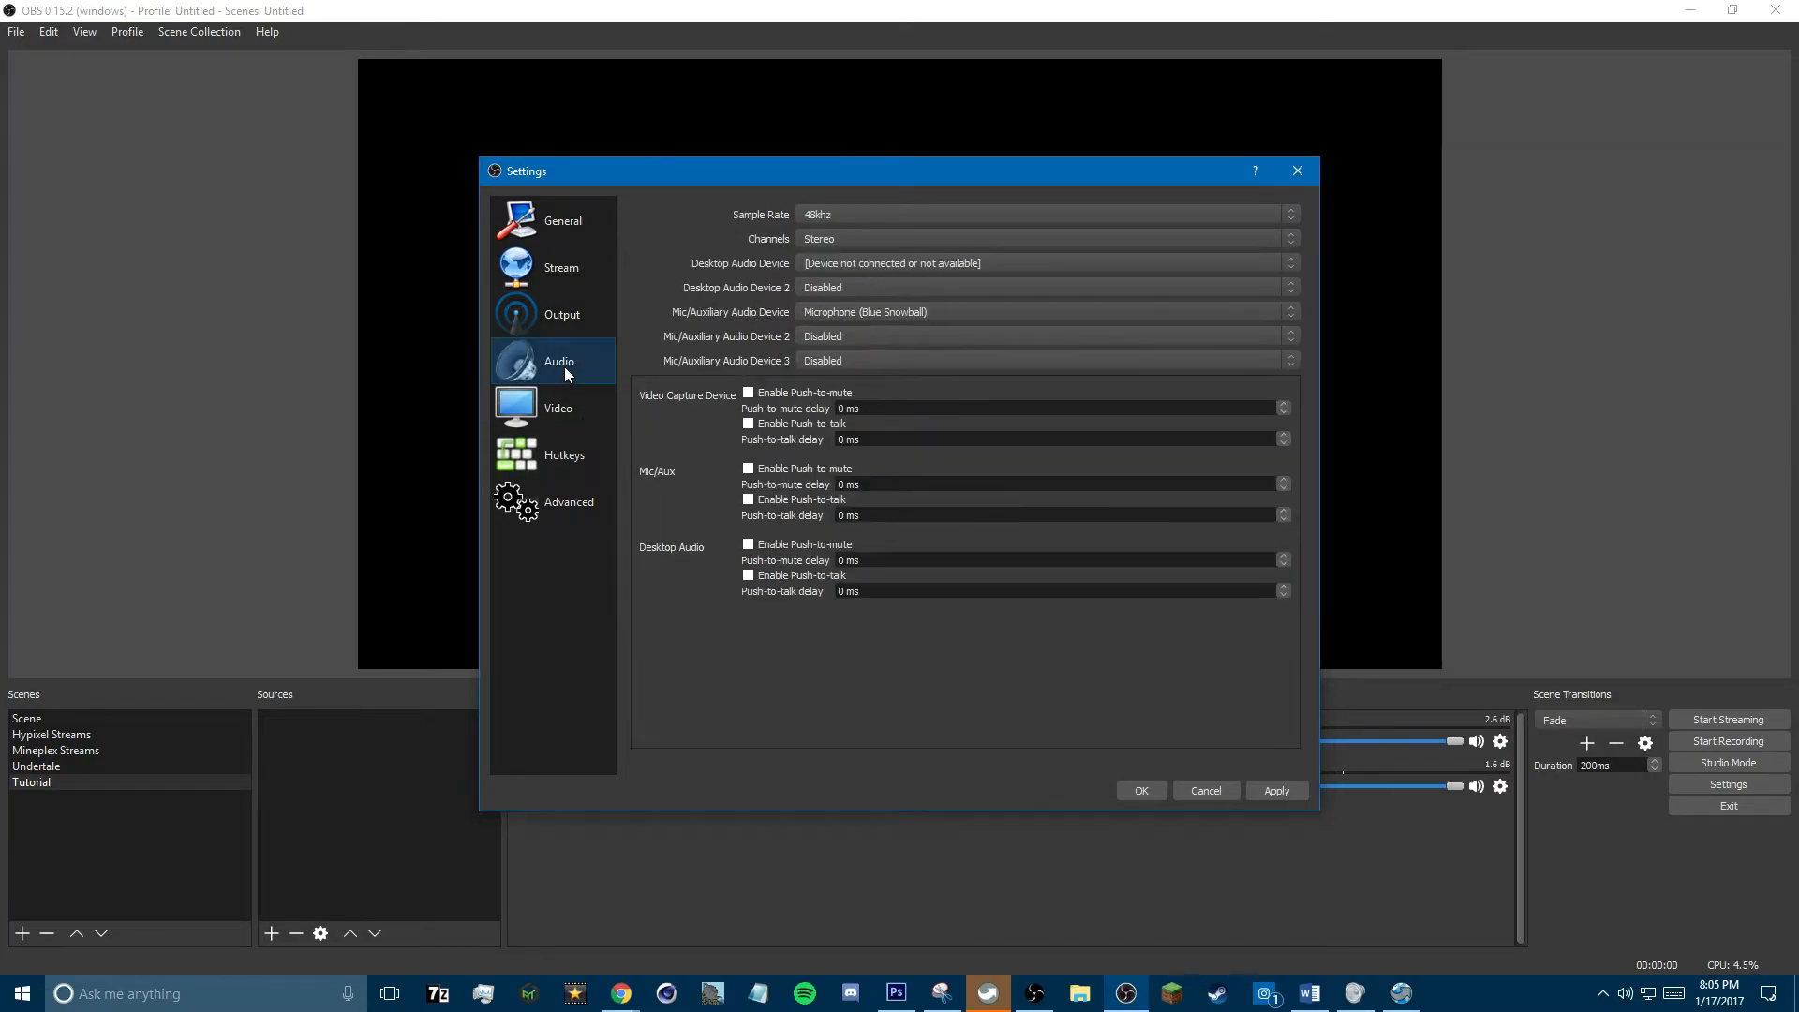
left_click(858, 212)
left_click(860, 211)
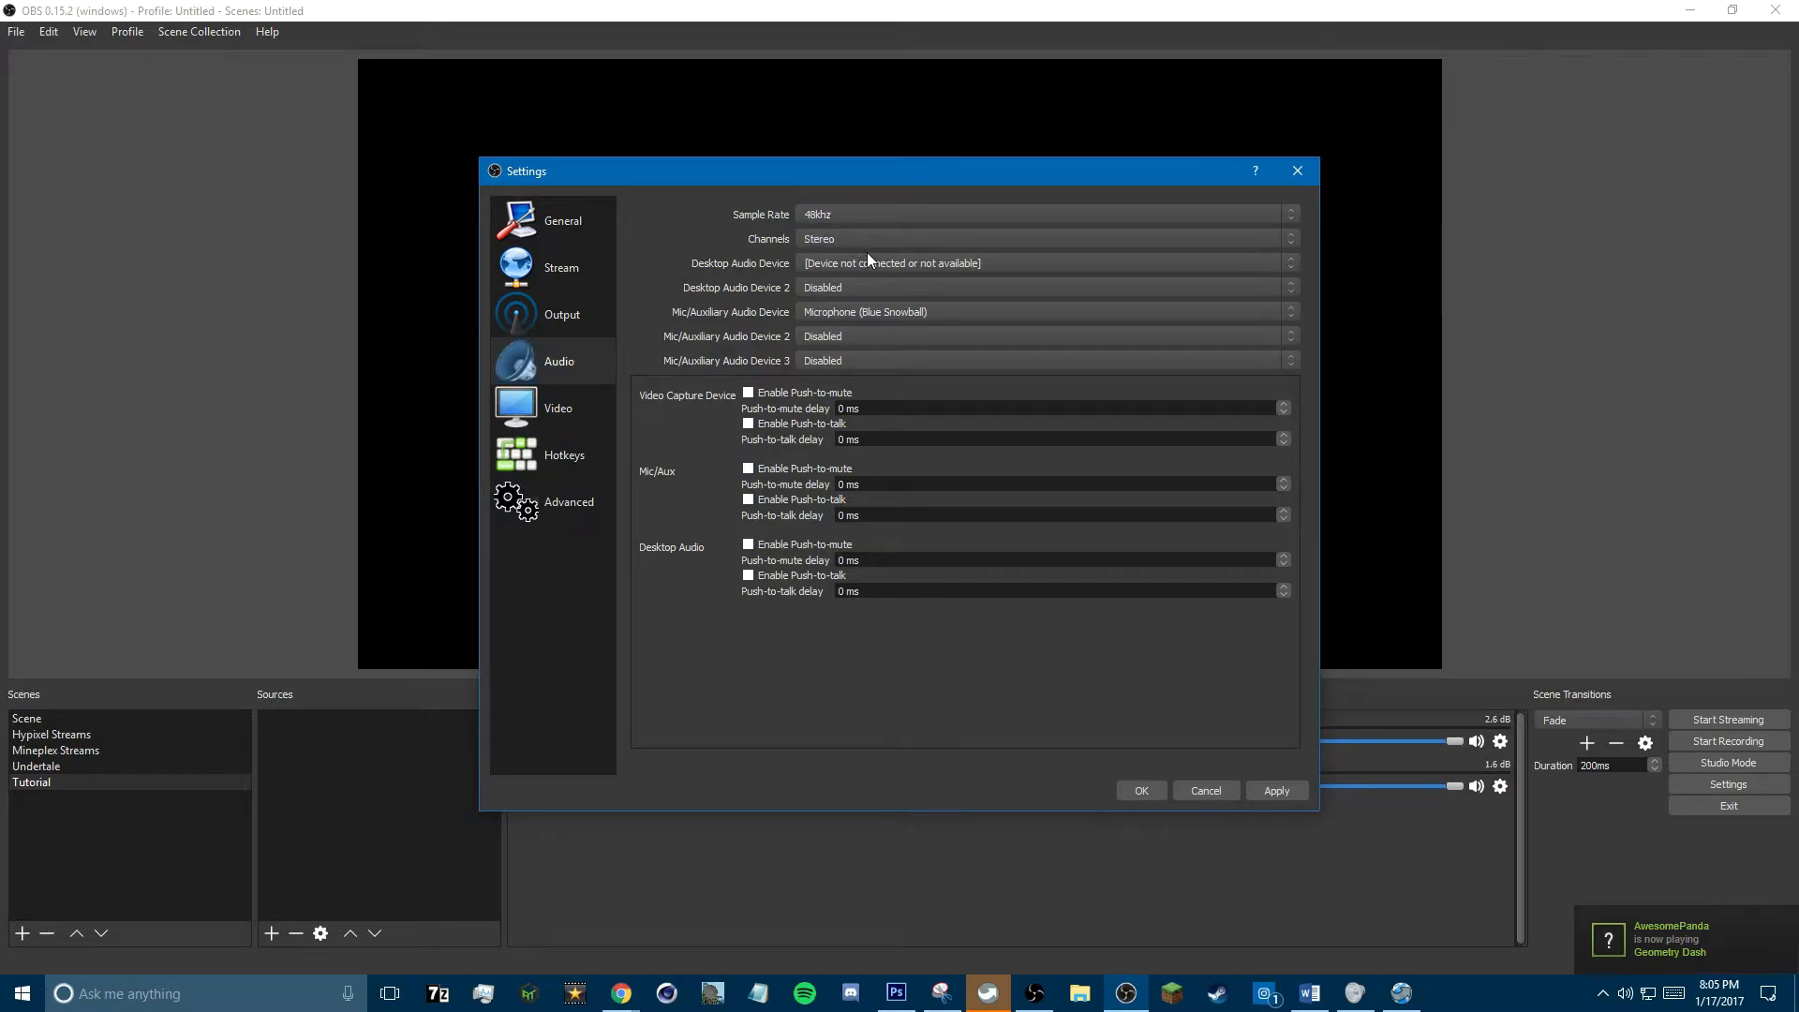
left_click(868, 263)
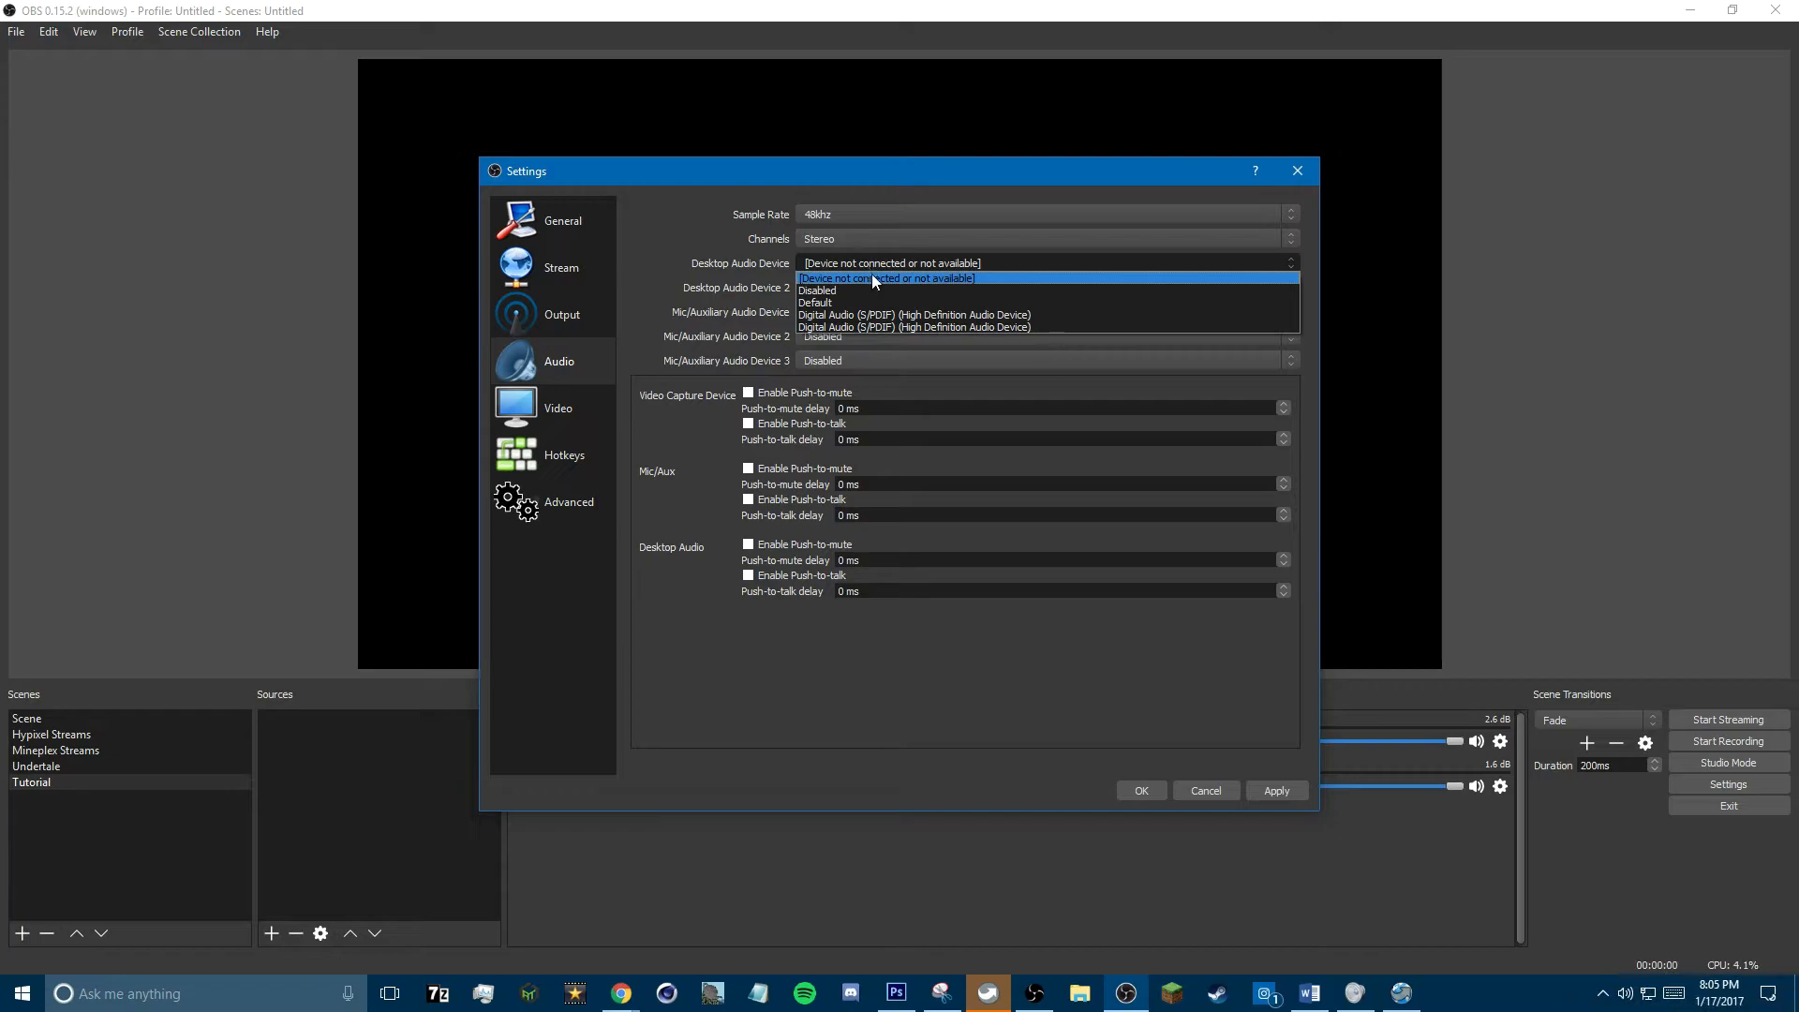
left_click(879, 310)
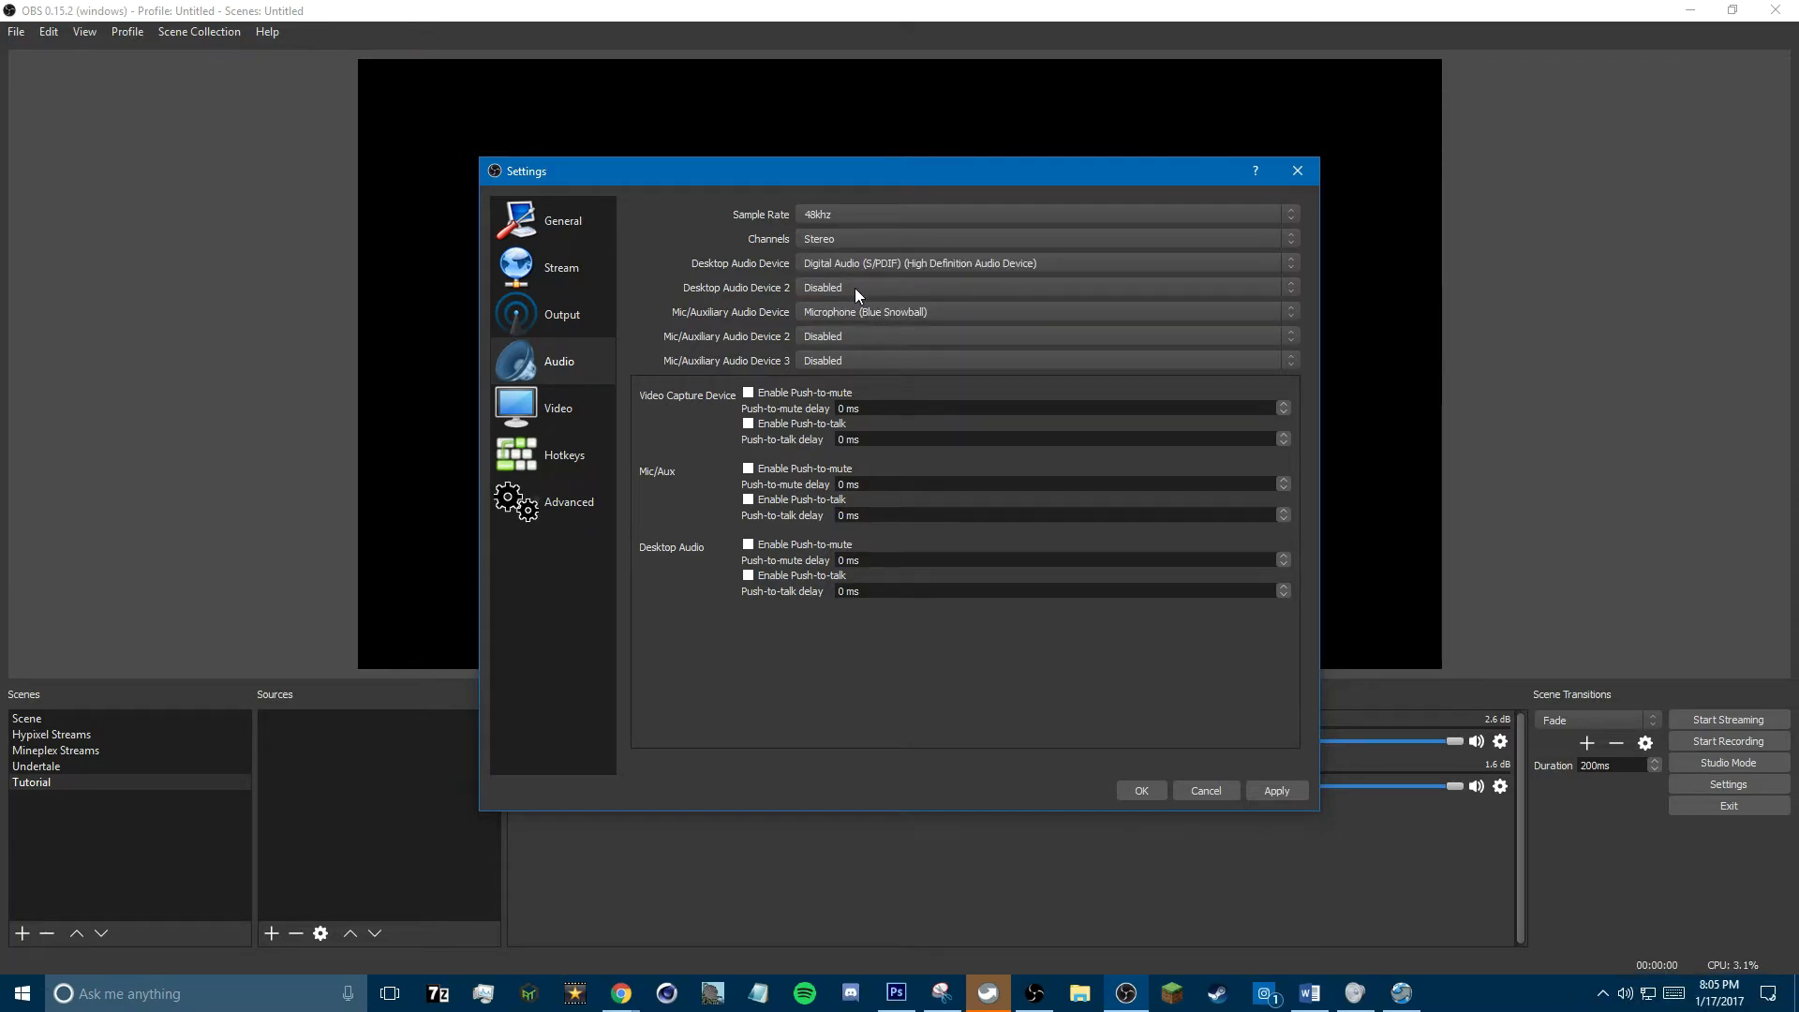
Step: Choose Microphone (Blue Snowball) as the first mic/auxiliary audio device
left_click(913, 314)
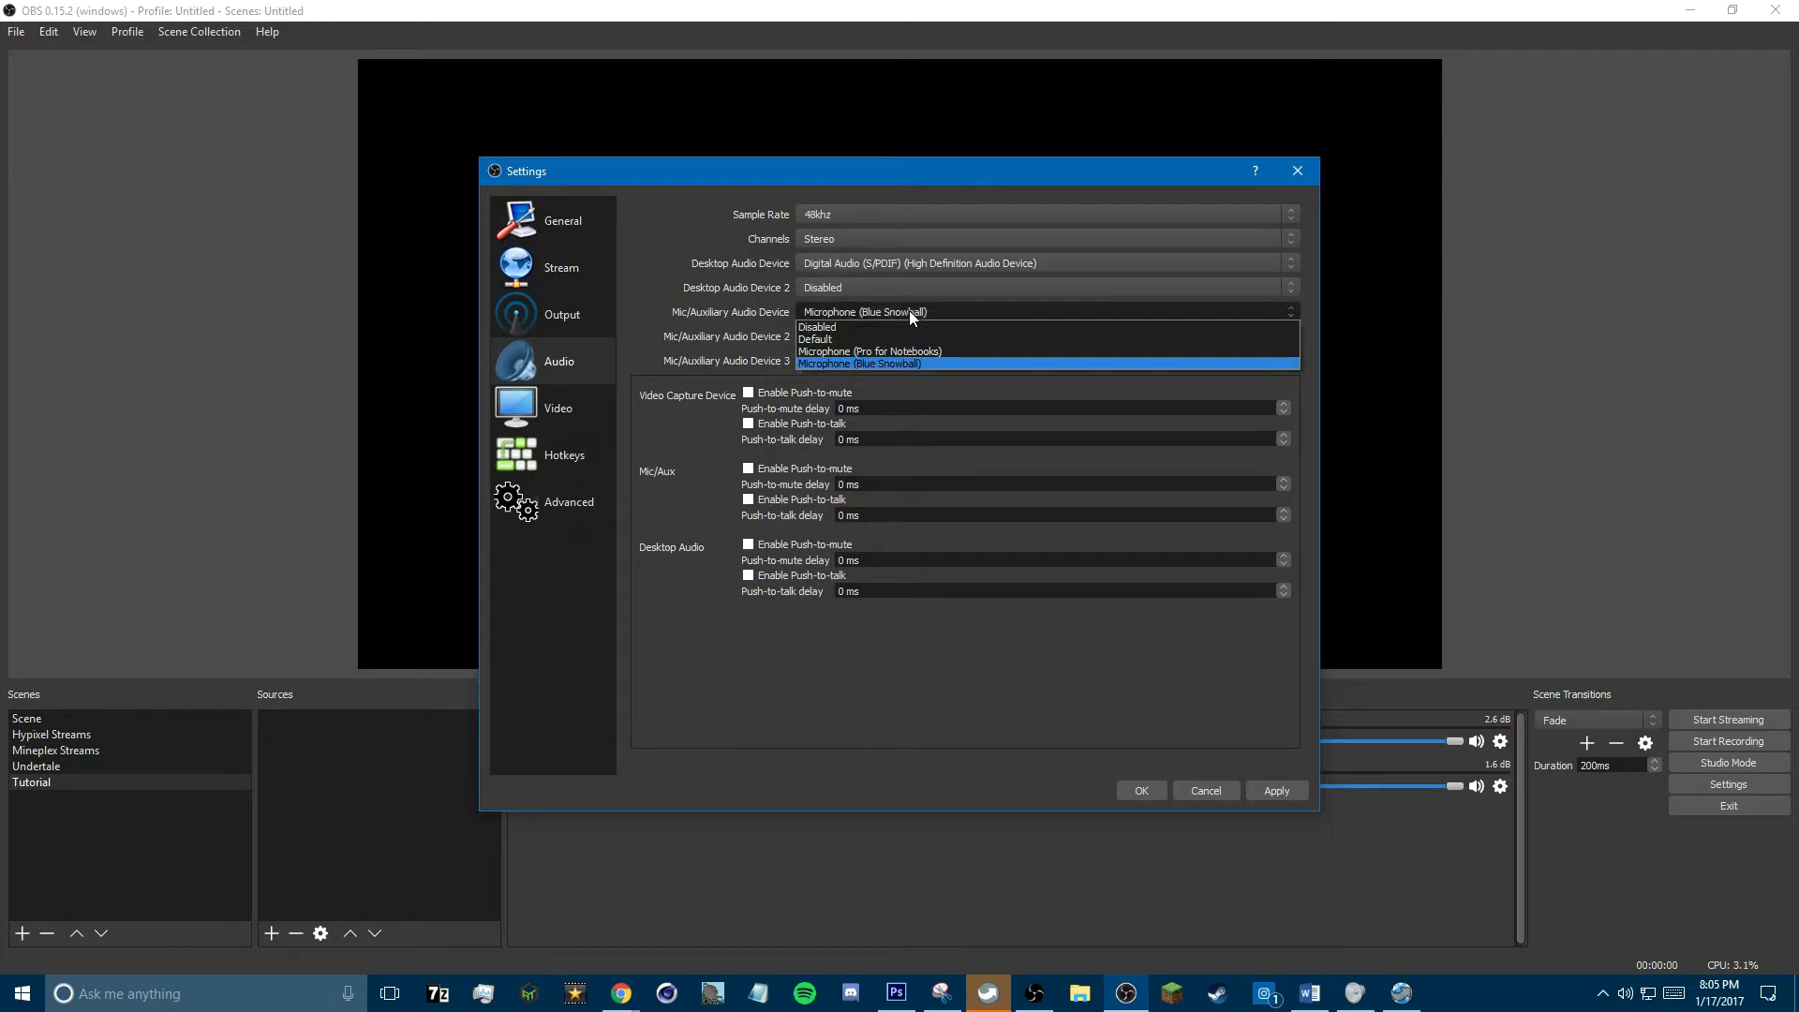
left_click(910, 314)
left_click(881, 312)
left_click(891, 364)
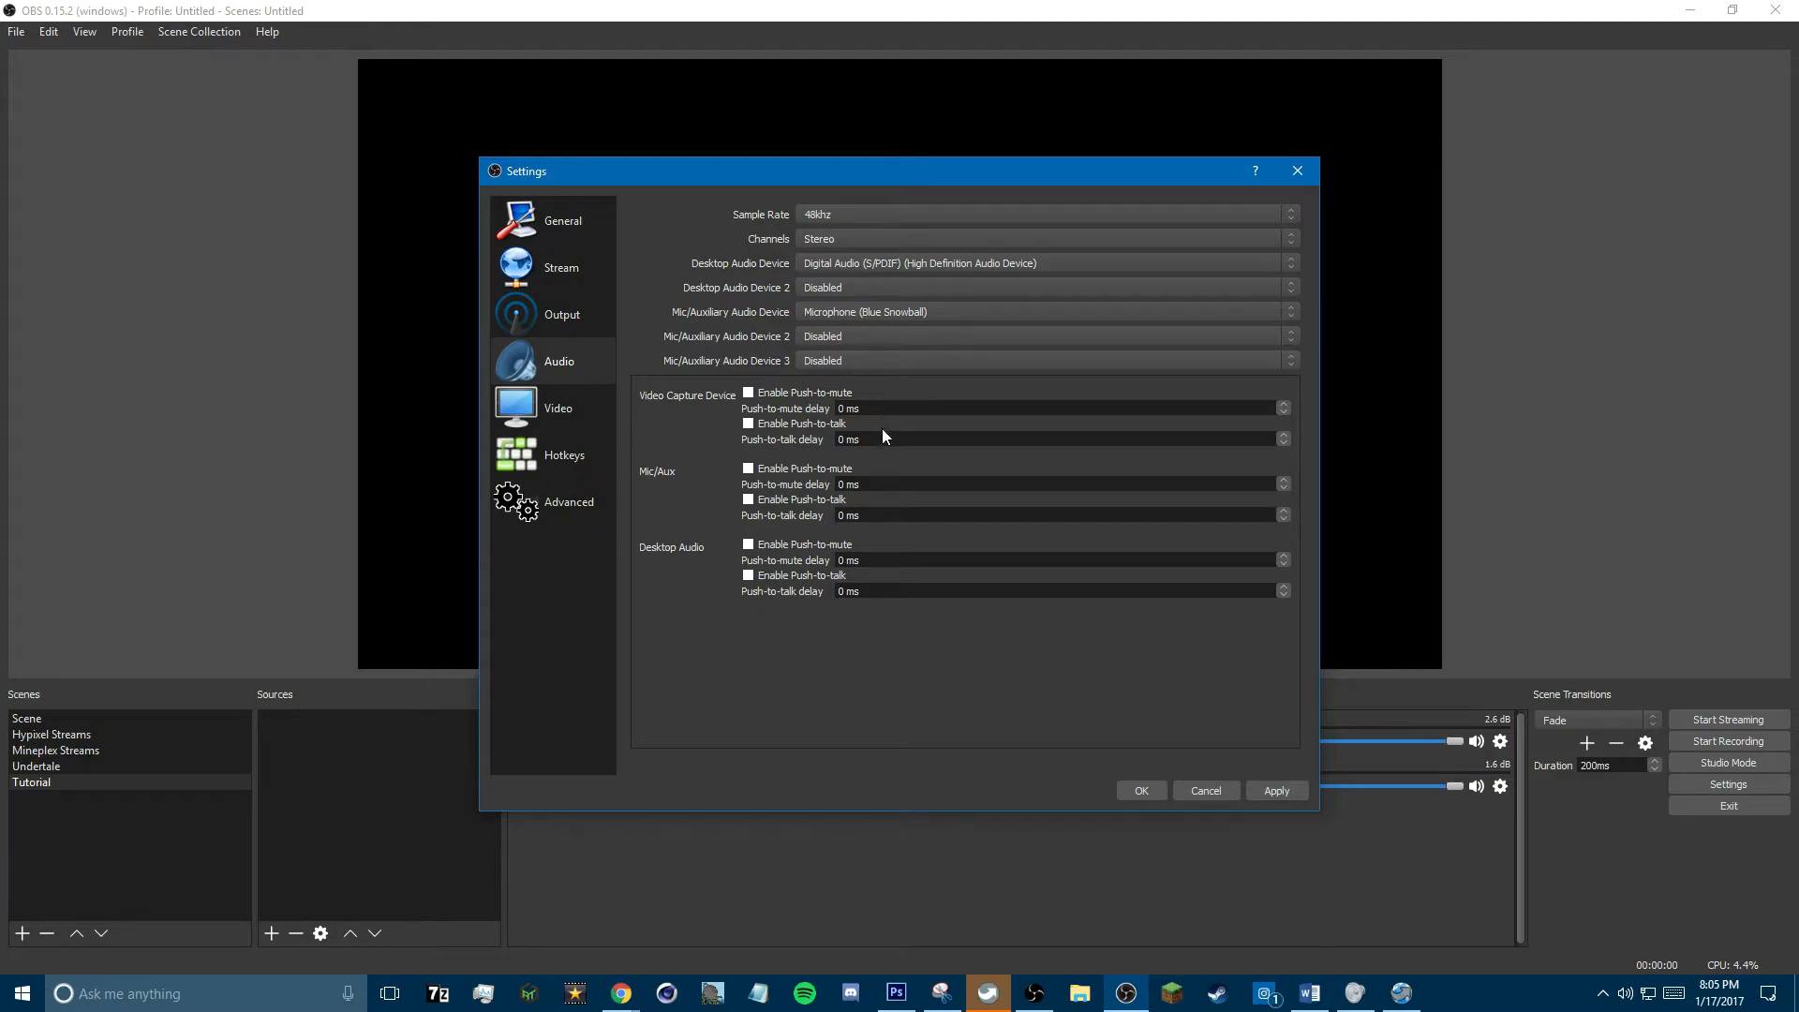
Step: Open the video settings and check the available base (canvas) resolutions
left_click(576, 413)
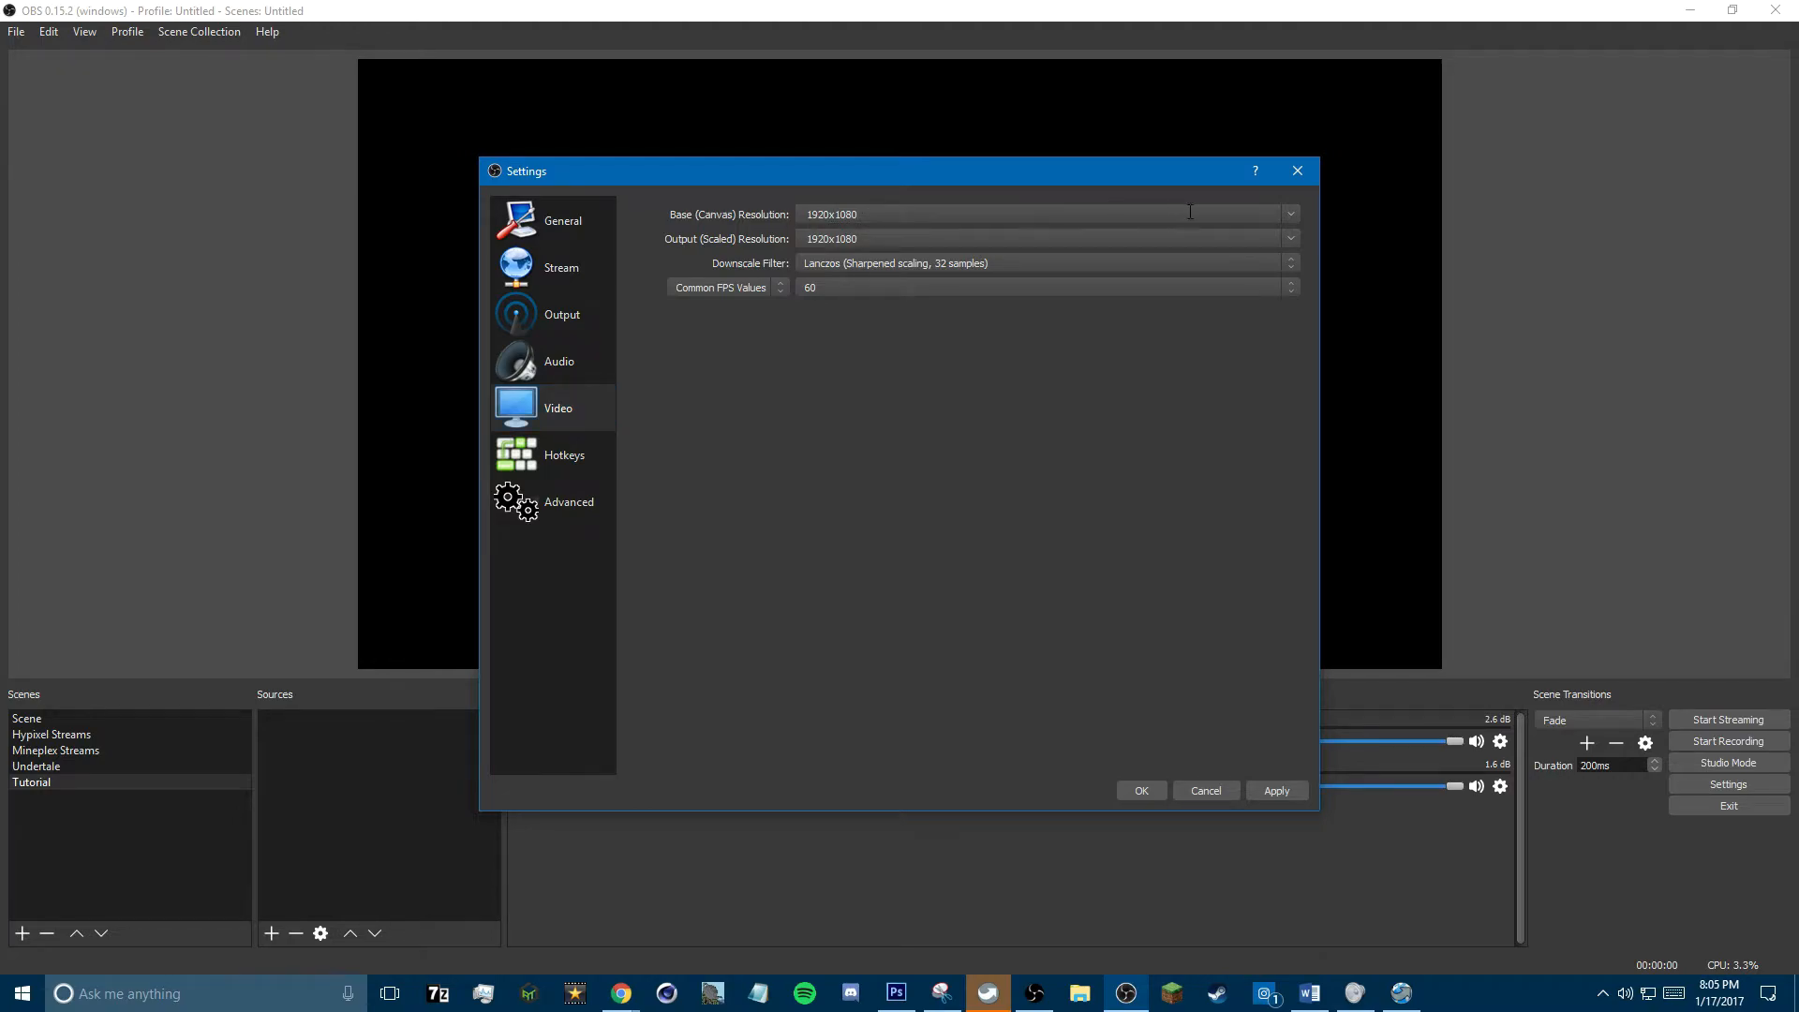
left_click(1291, 214)
left_click(1290, 214)
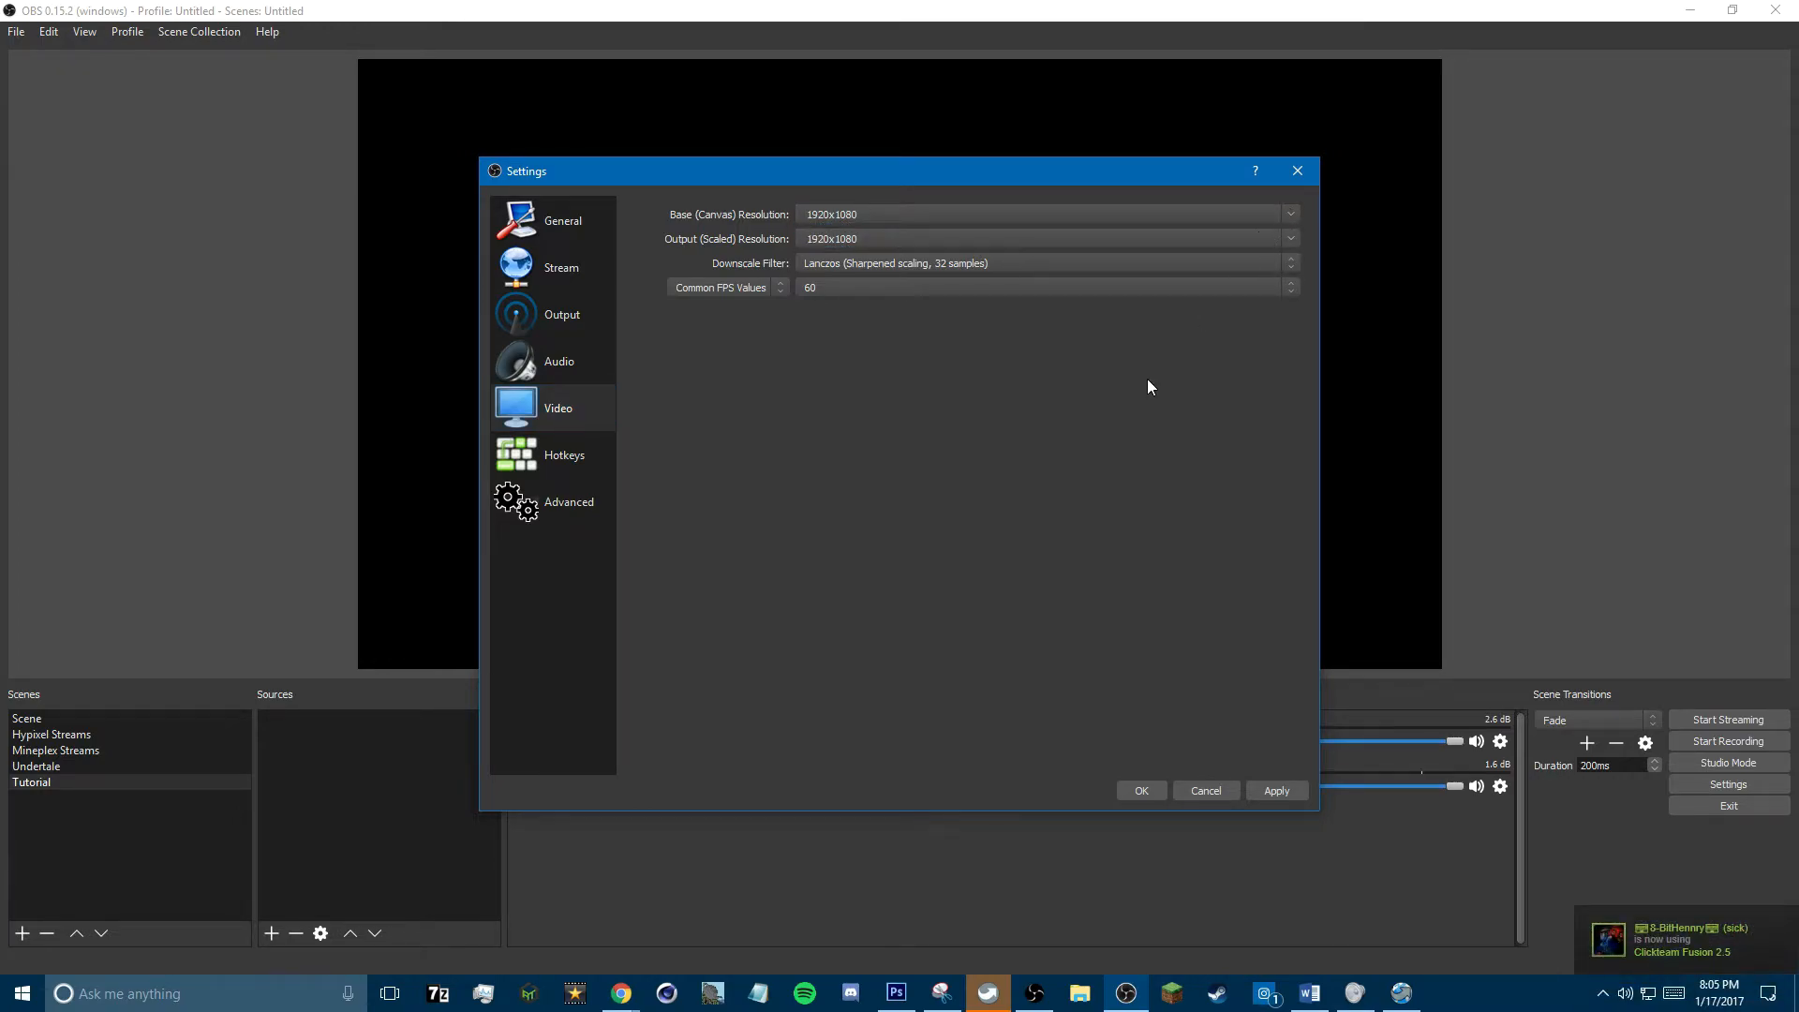
Step: Try an output (scaled) resolution of 1280x720 and return it to 1920x1080
left_click(1291, 239)
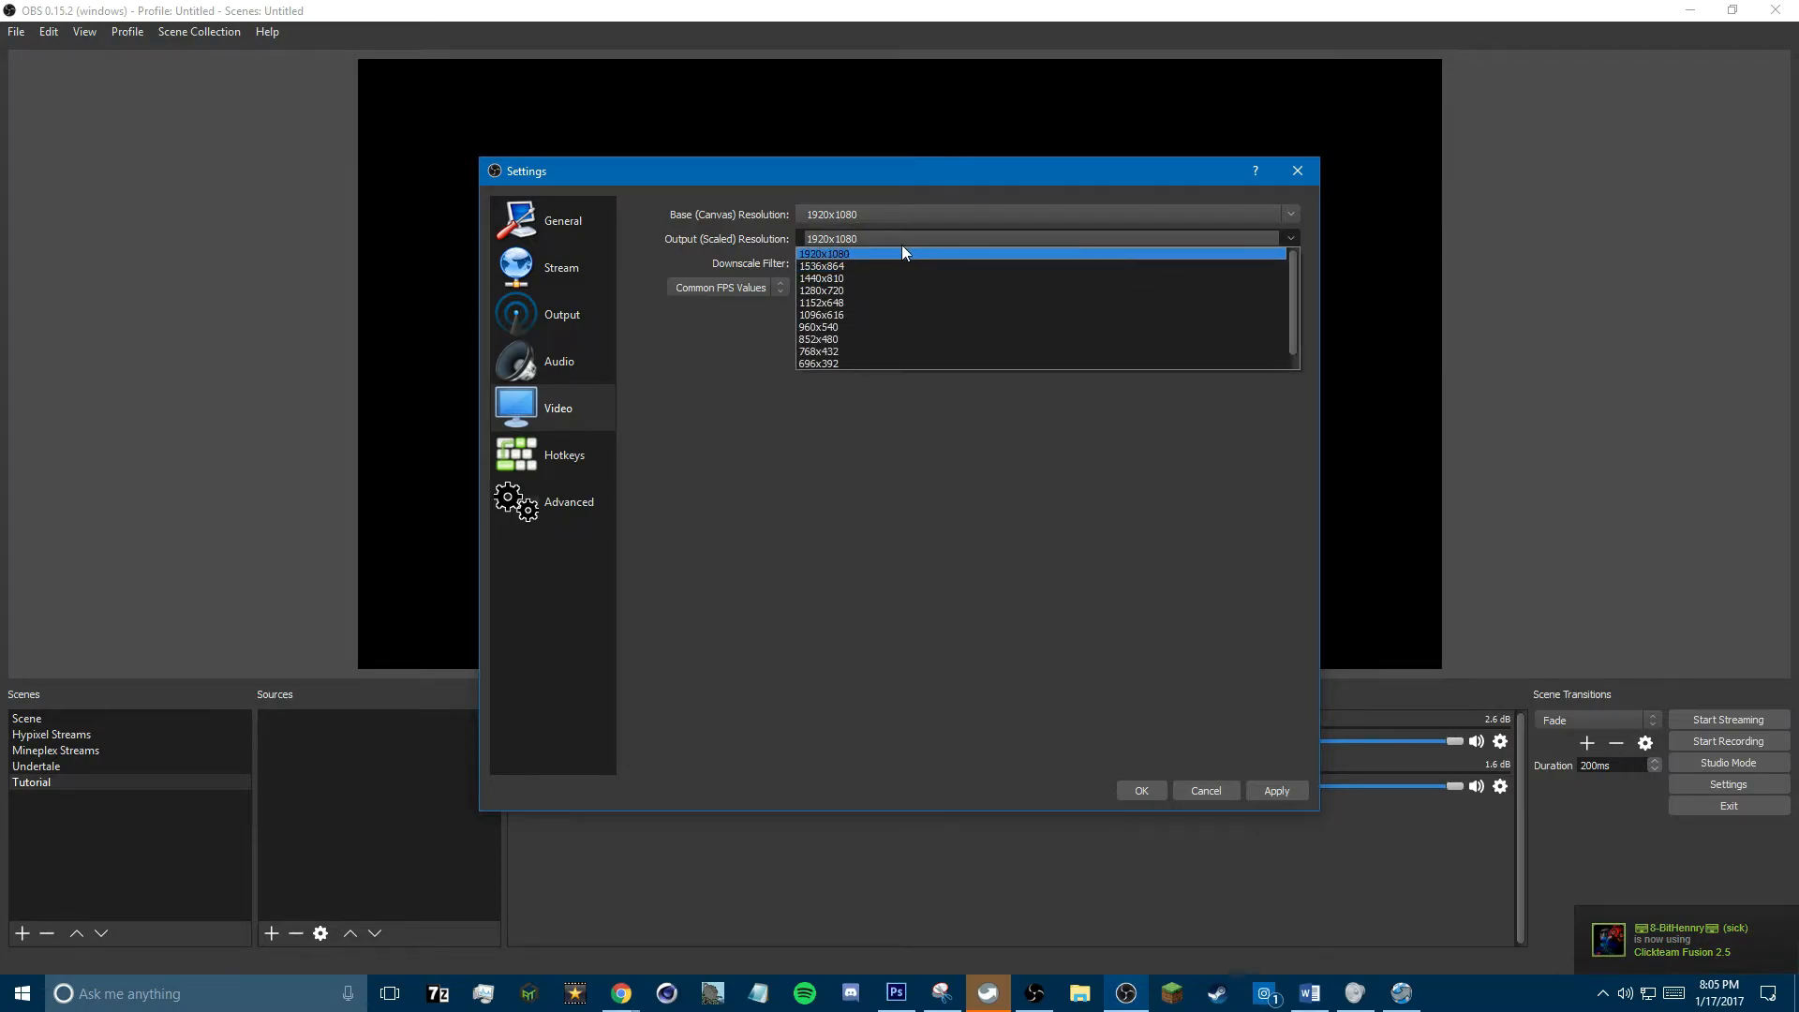
left_click(853, 290)
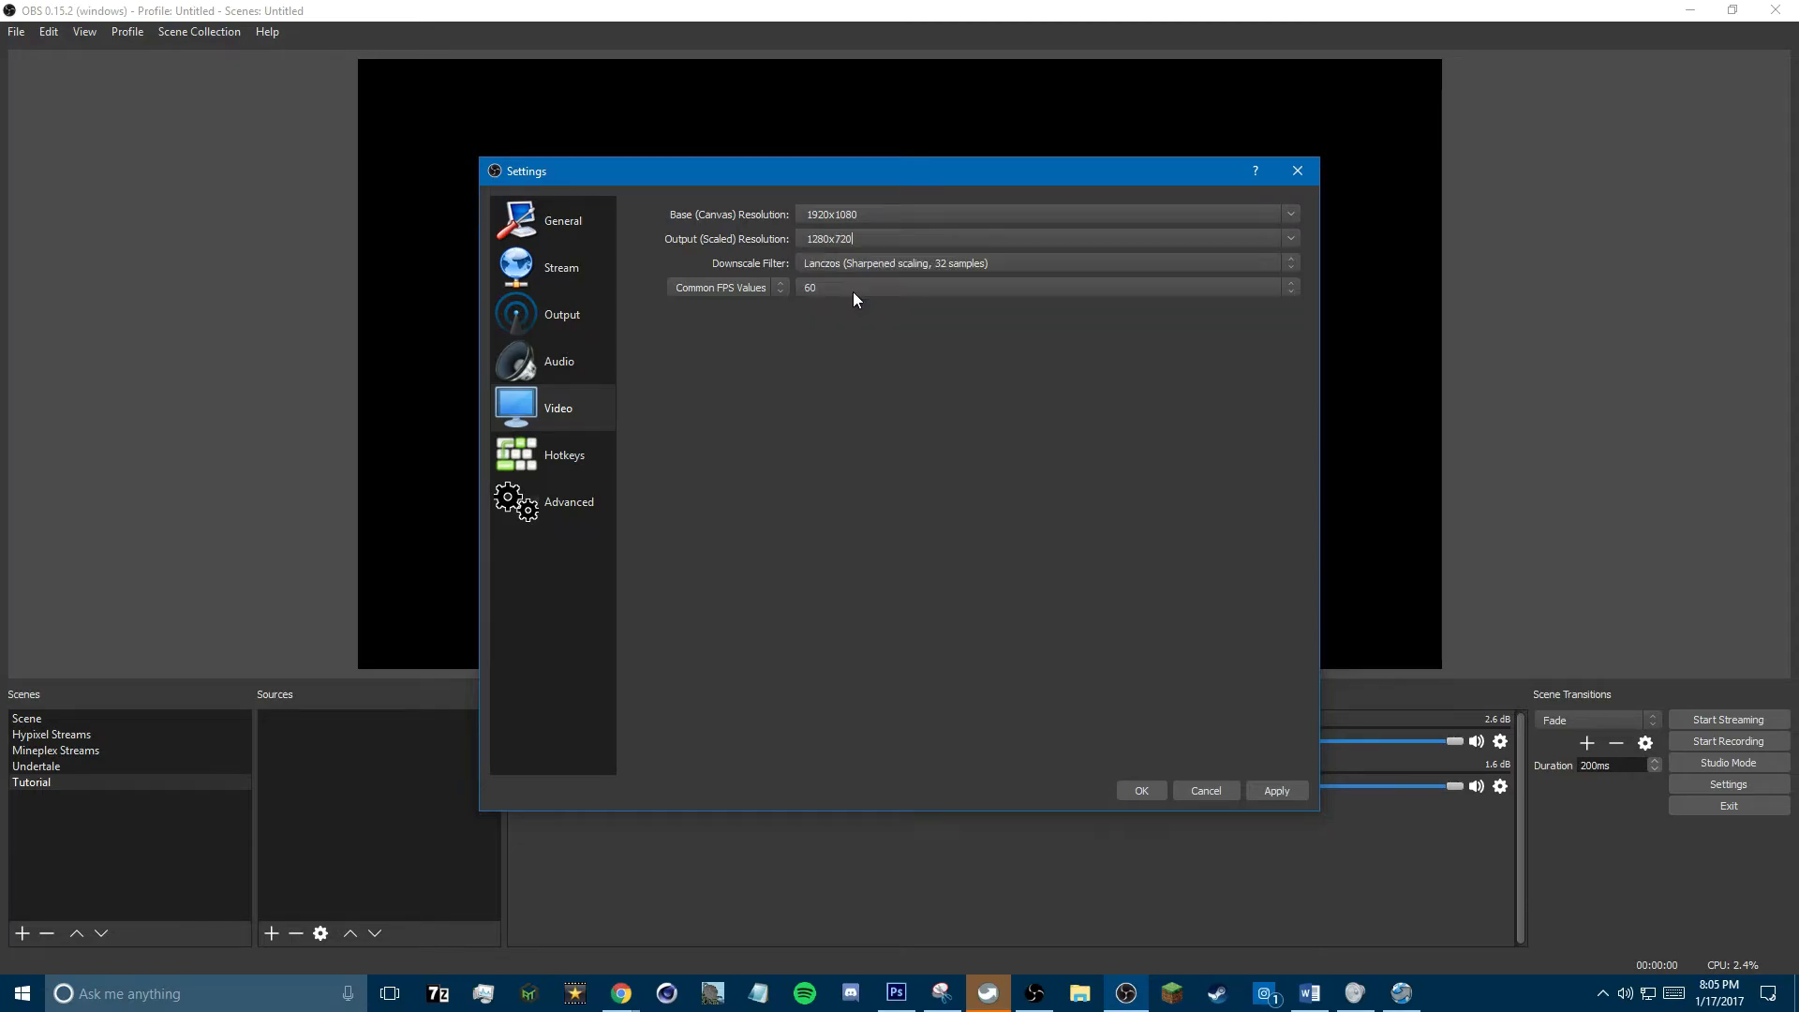
left_click(1294, 242)
left_click(945, 255)
Step: Try the Bilinear downscale filter and return to Lanczos (Sharpened scaling, 32 samples)
left_click(1247, 266)
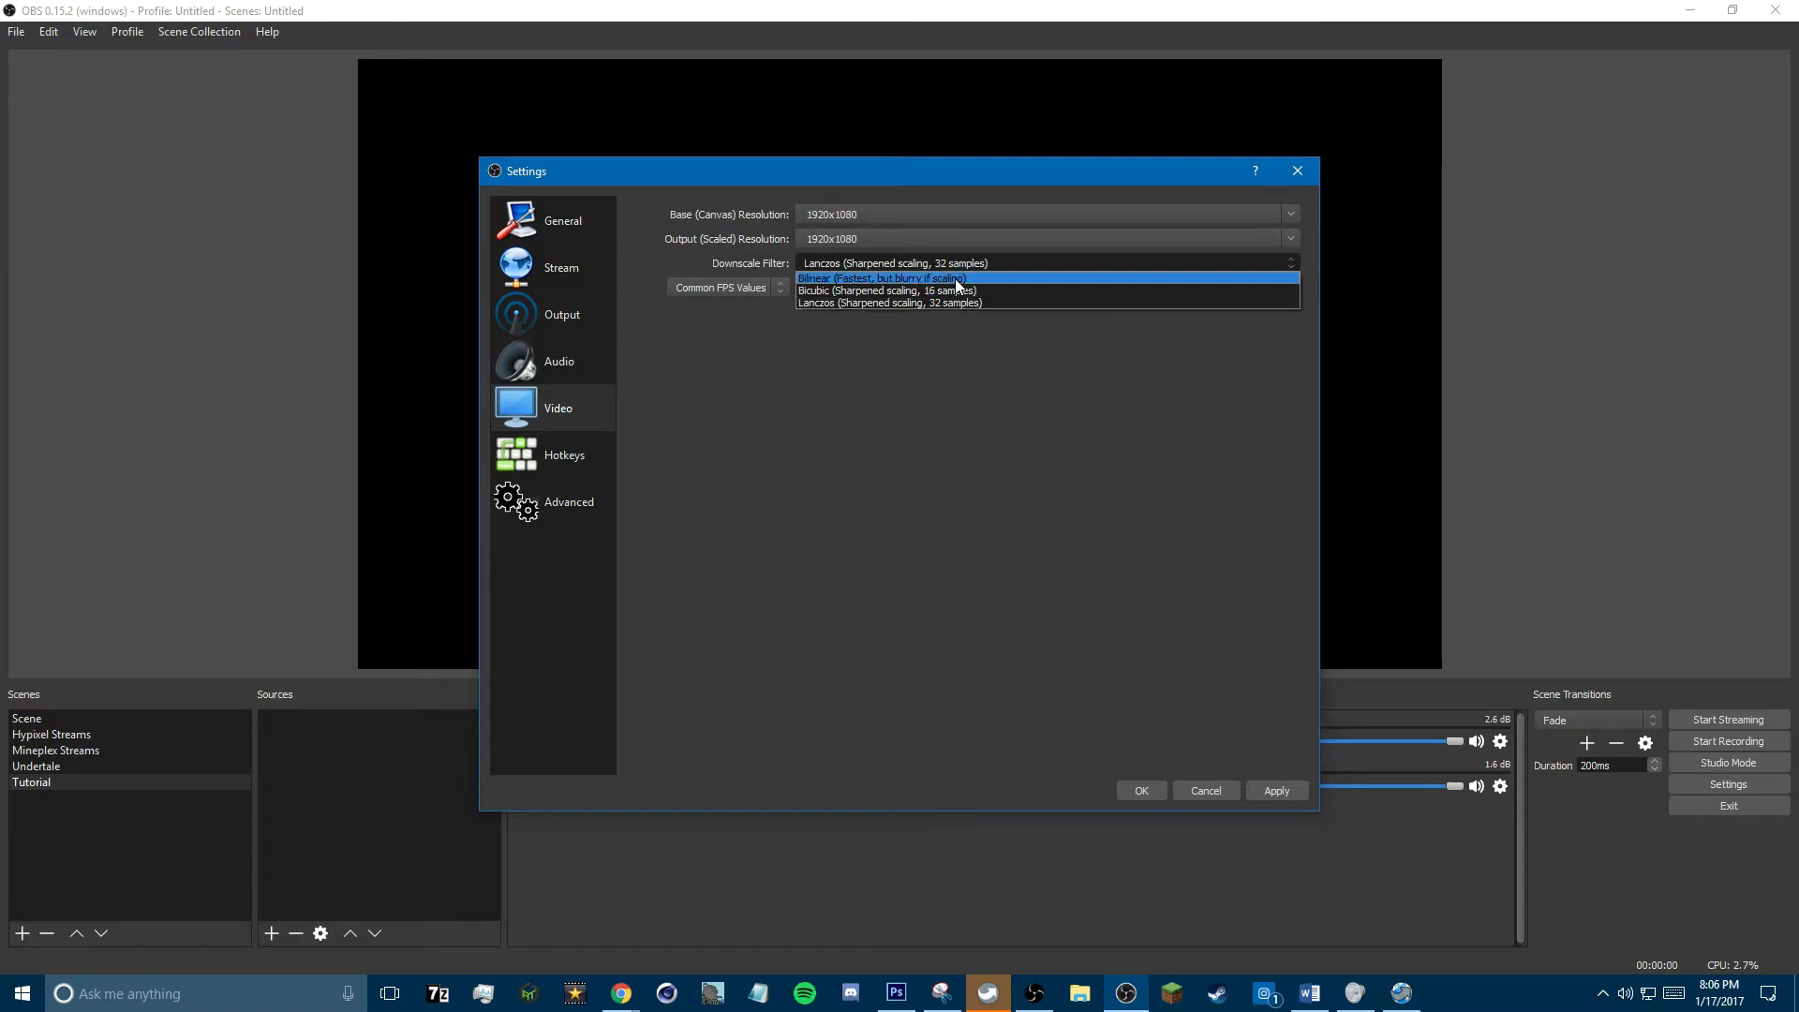
left_click(954, 278)
left_click(1223, 266)
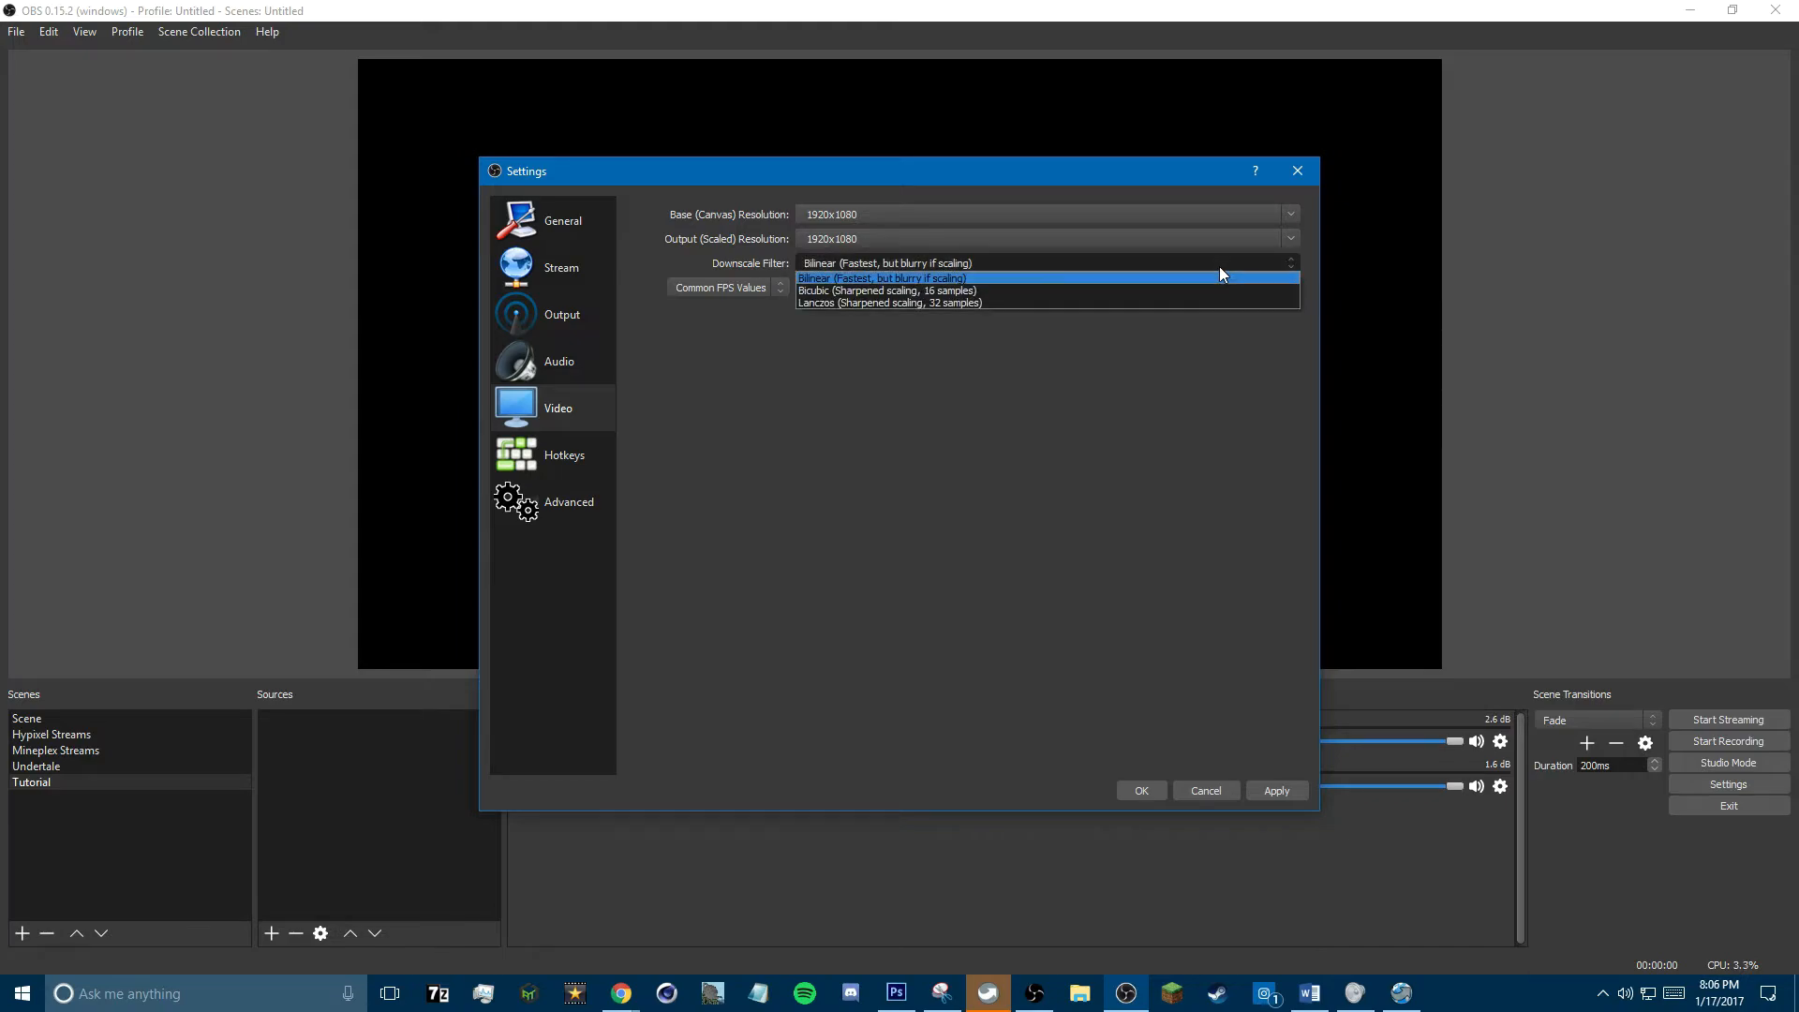
left_click(966, 304)
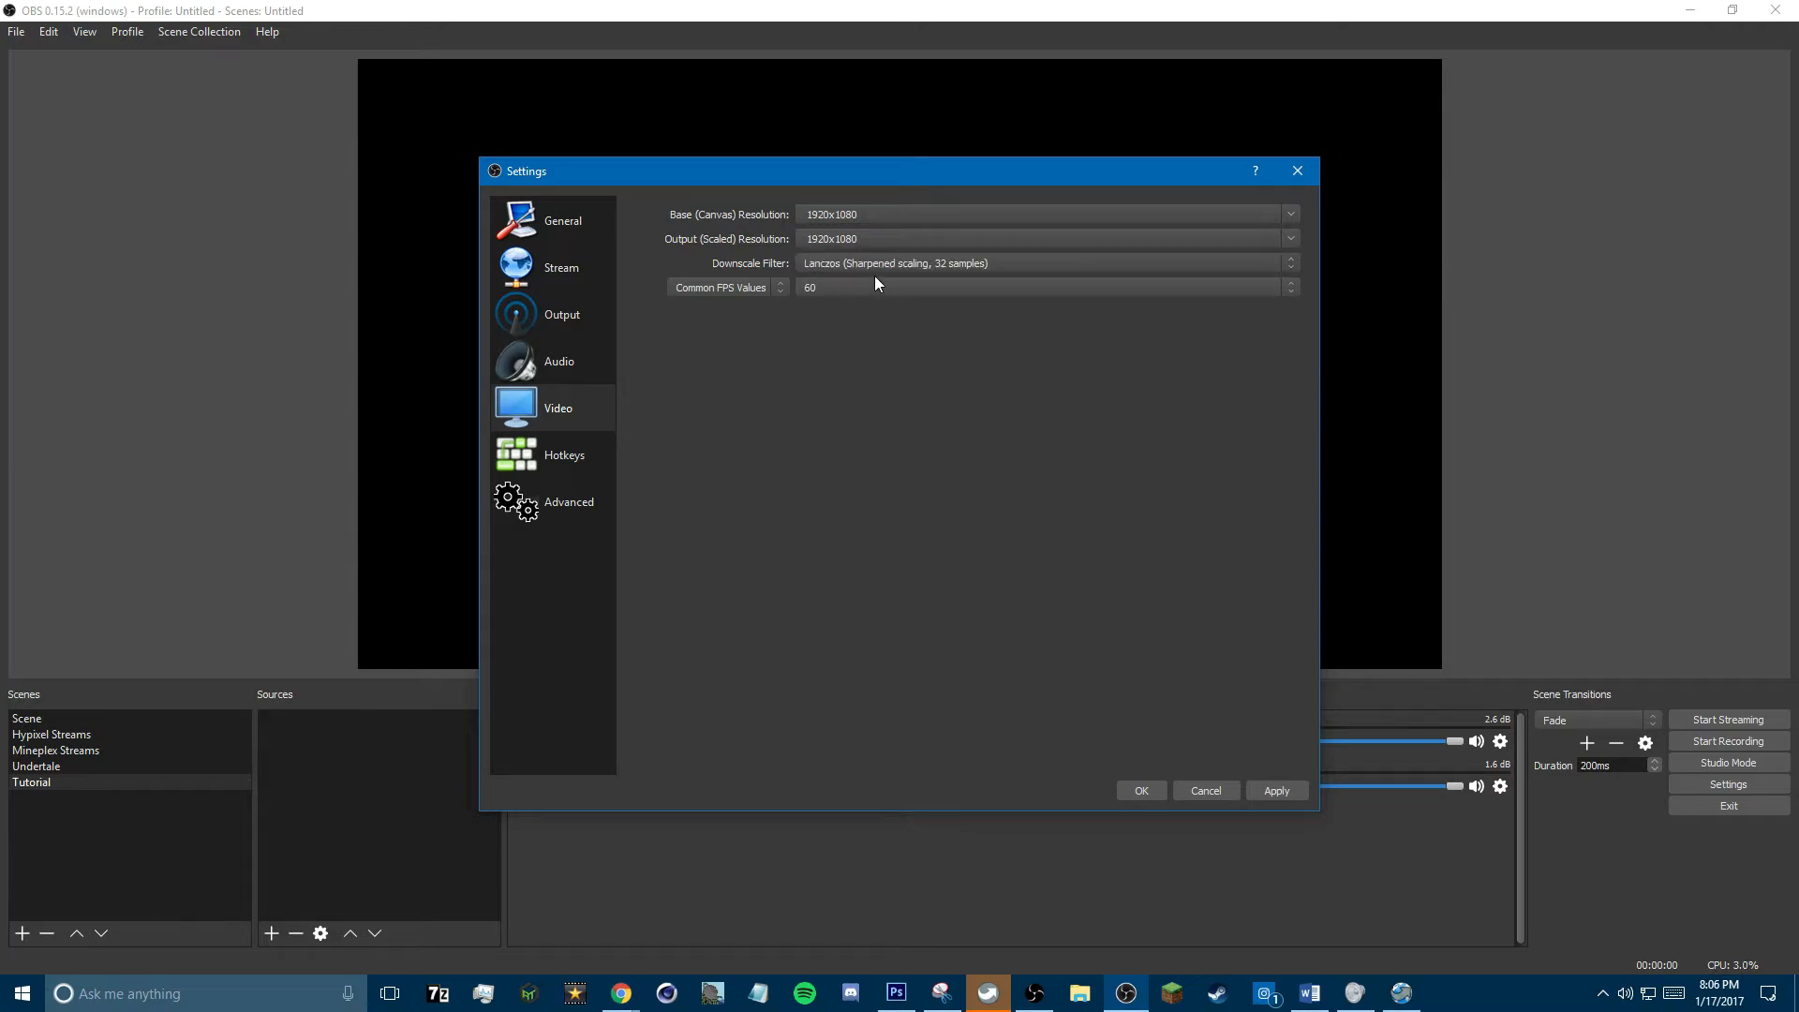
Step: Check the available FPS value types and the list of common FPS values, keeping 60
left_click(780, 283)
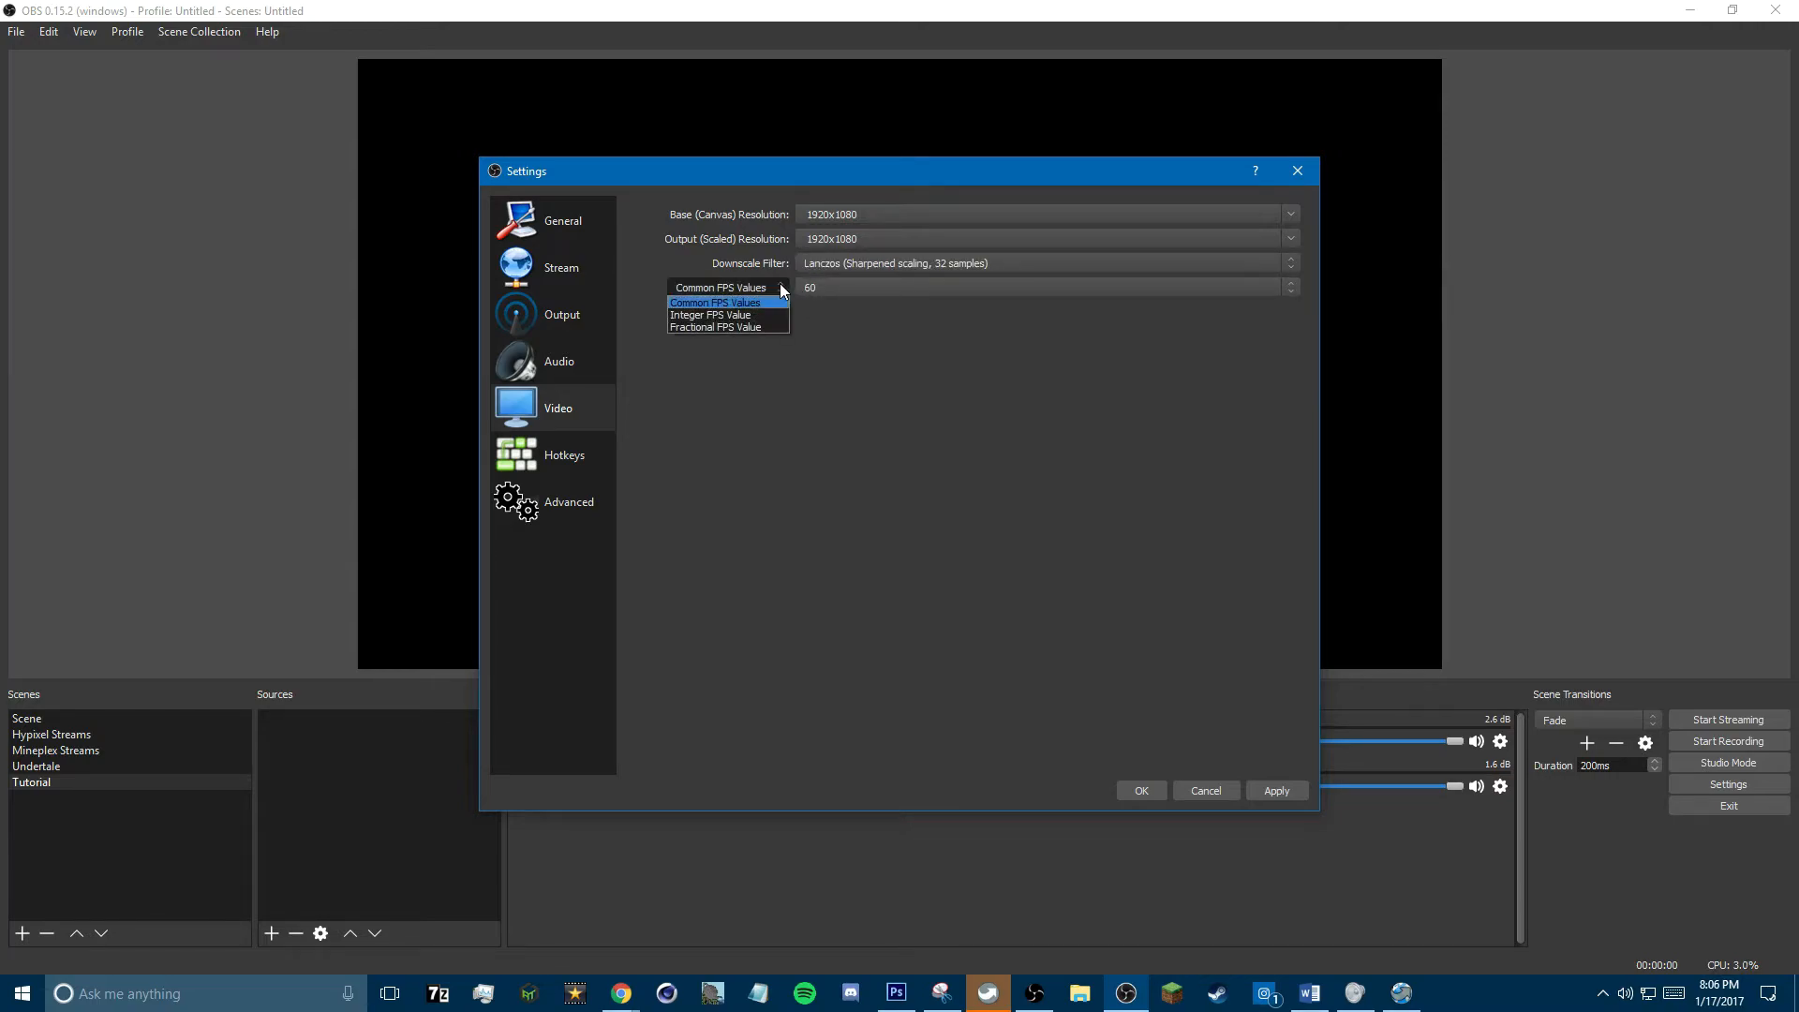
left_click(780, 283)
left_click(933, 289)
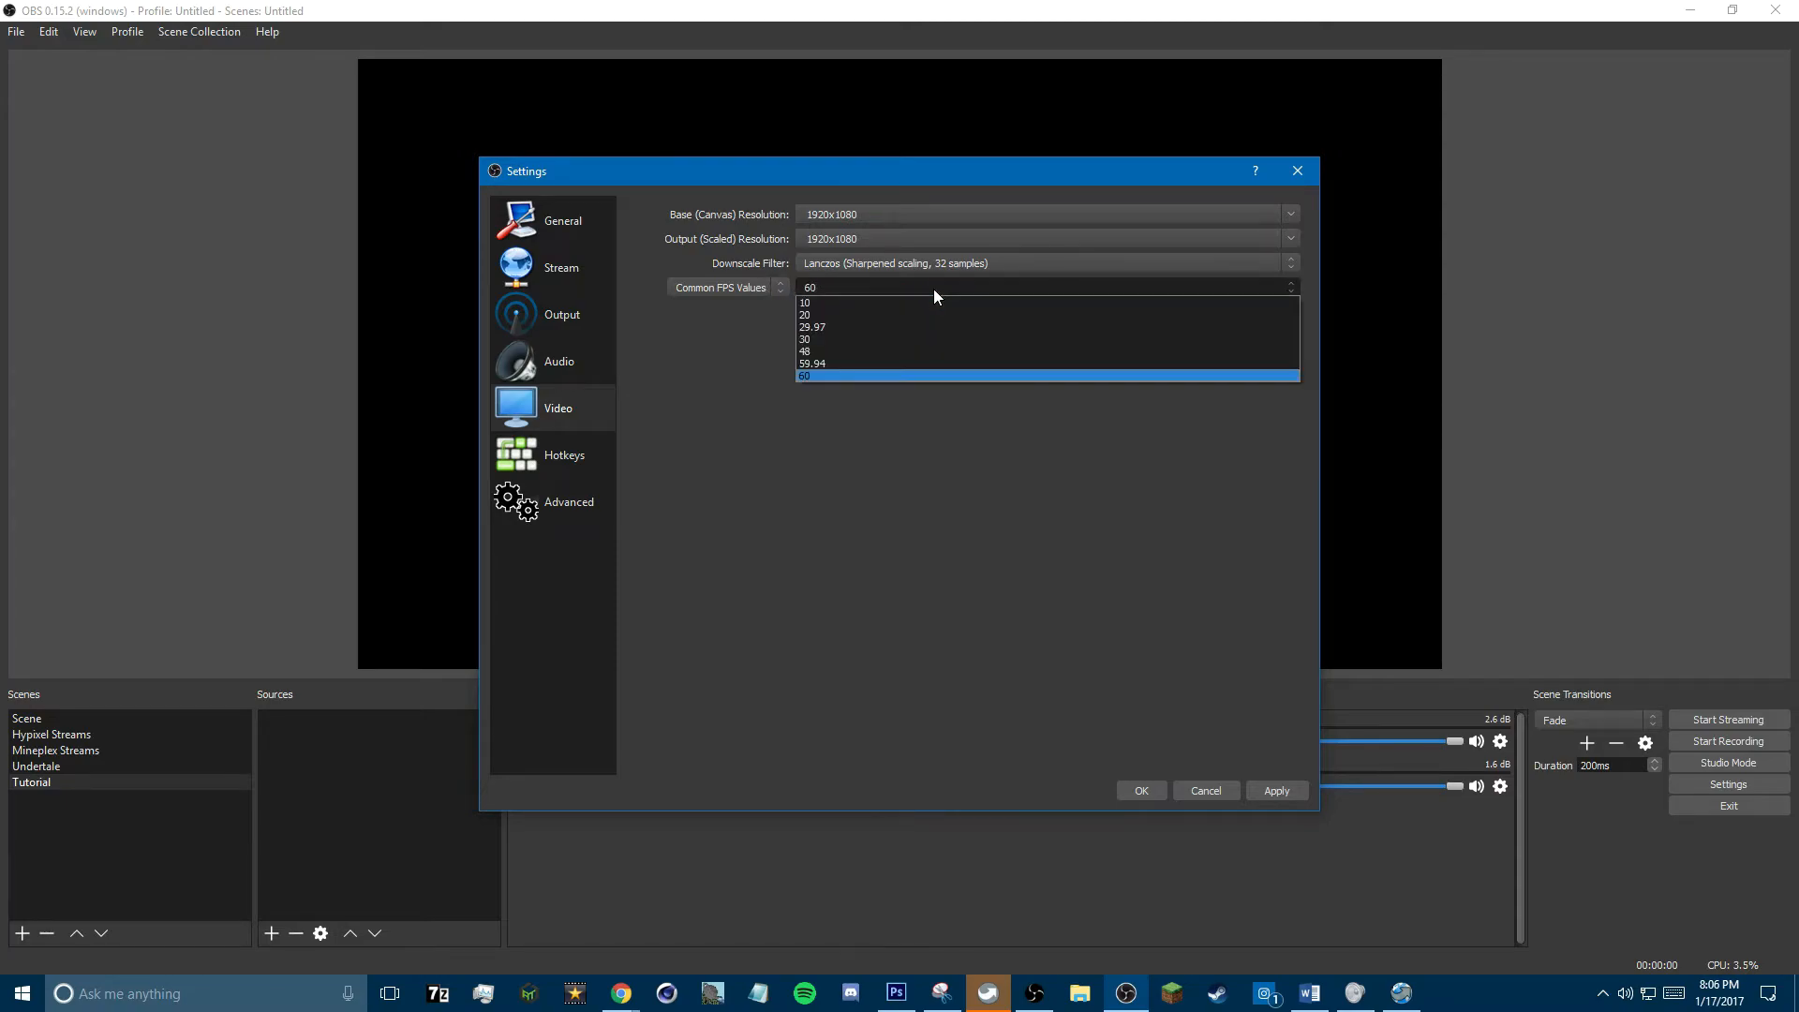
left_click(806, 466)
Step: Review the hotkey assignments for recording and the scenes, and open the advanced settings
left_click(559, 466)
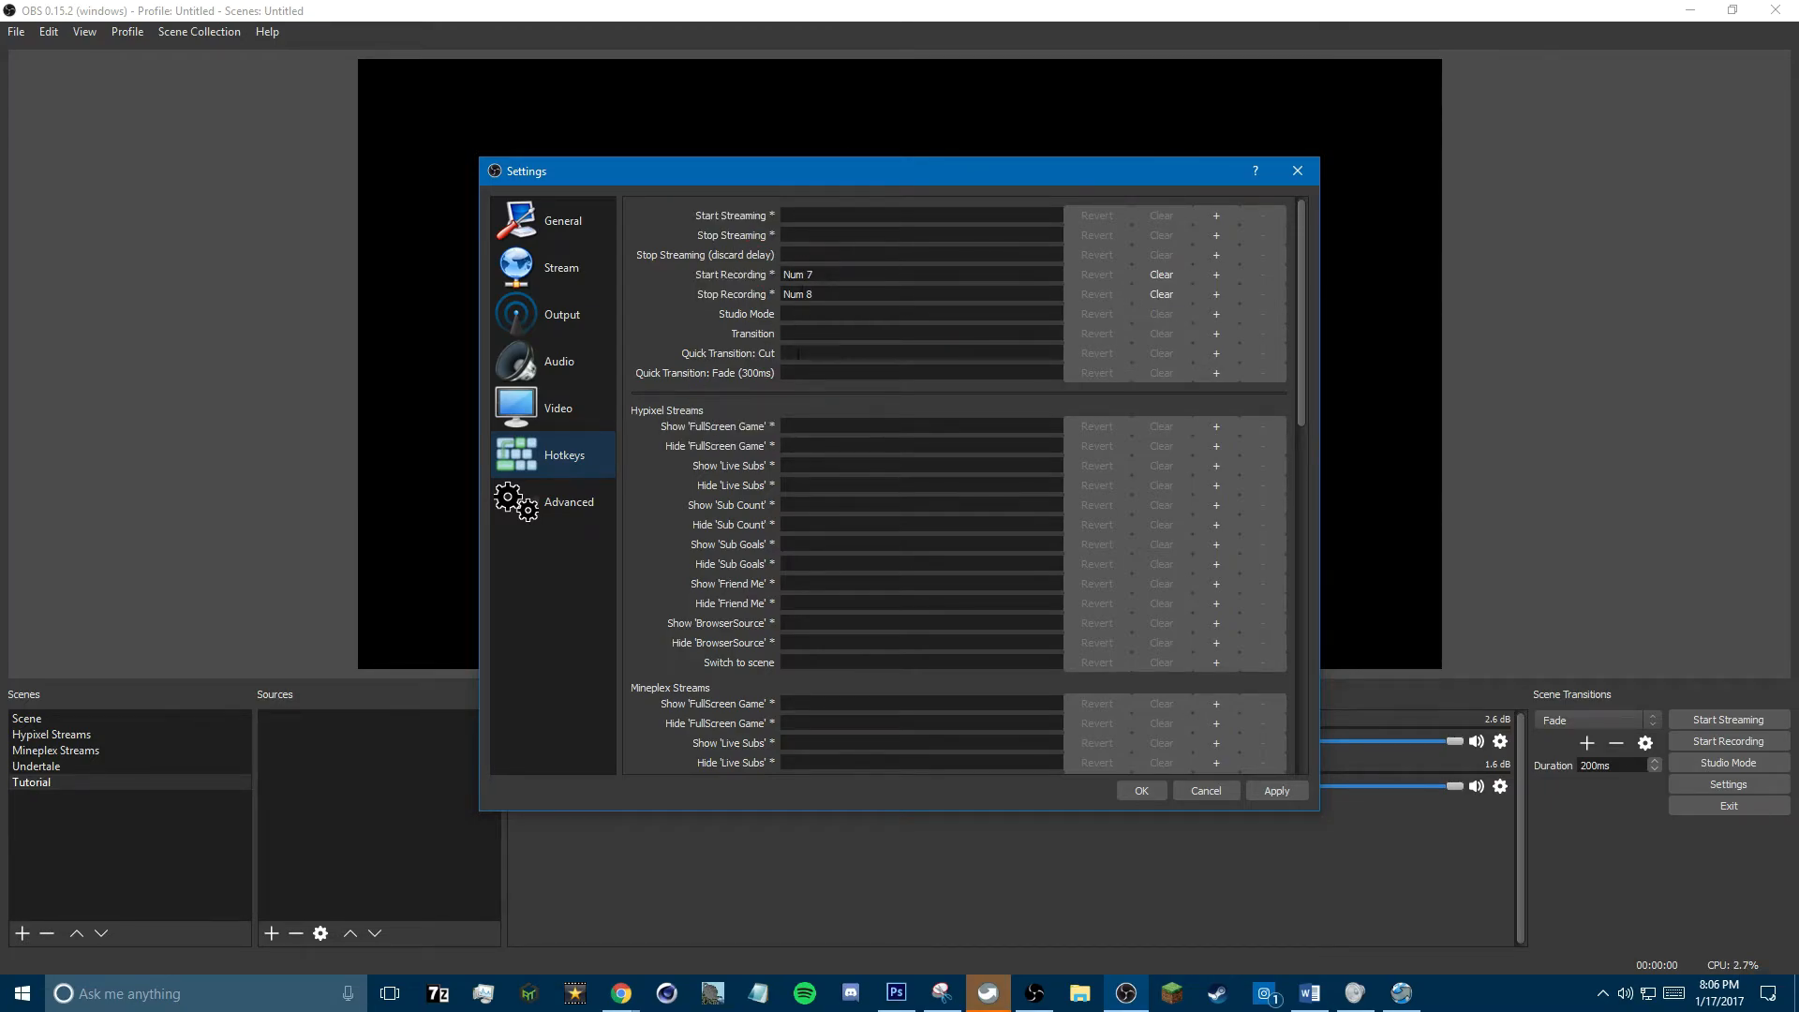
scroll(1144, 447, "down", 15)
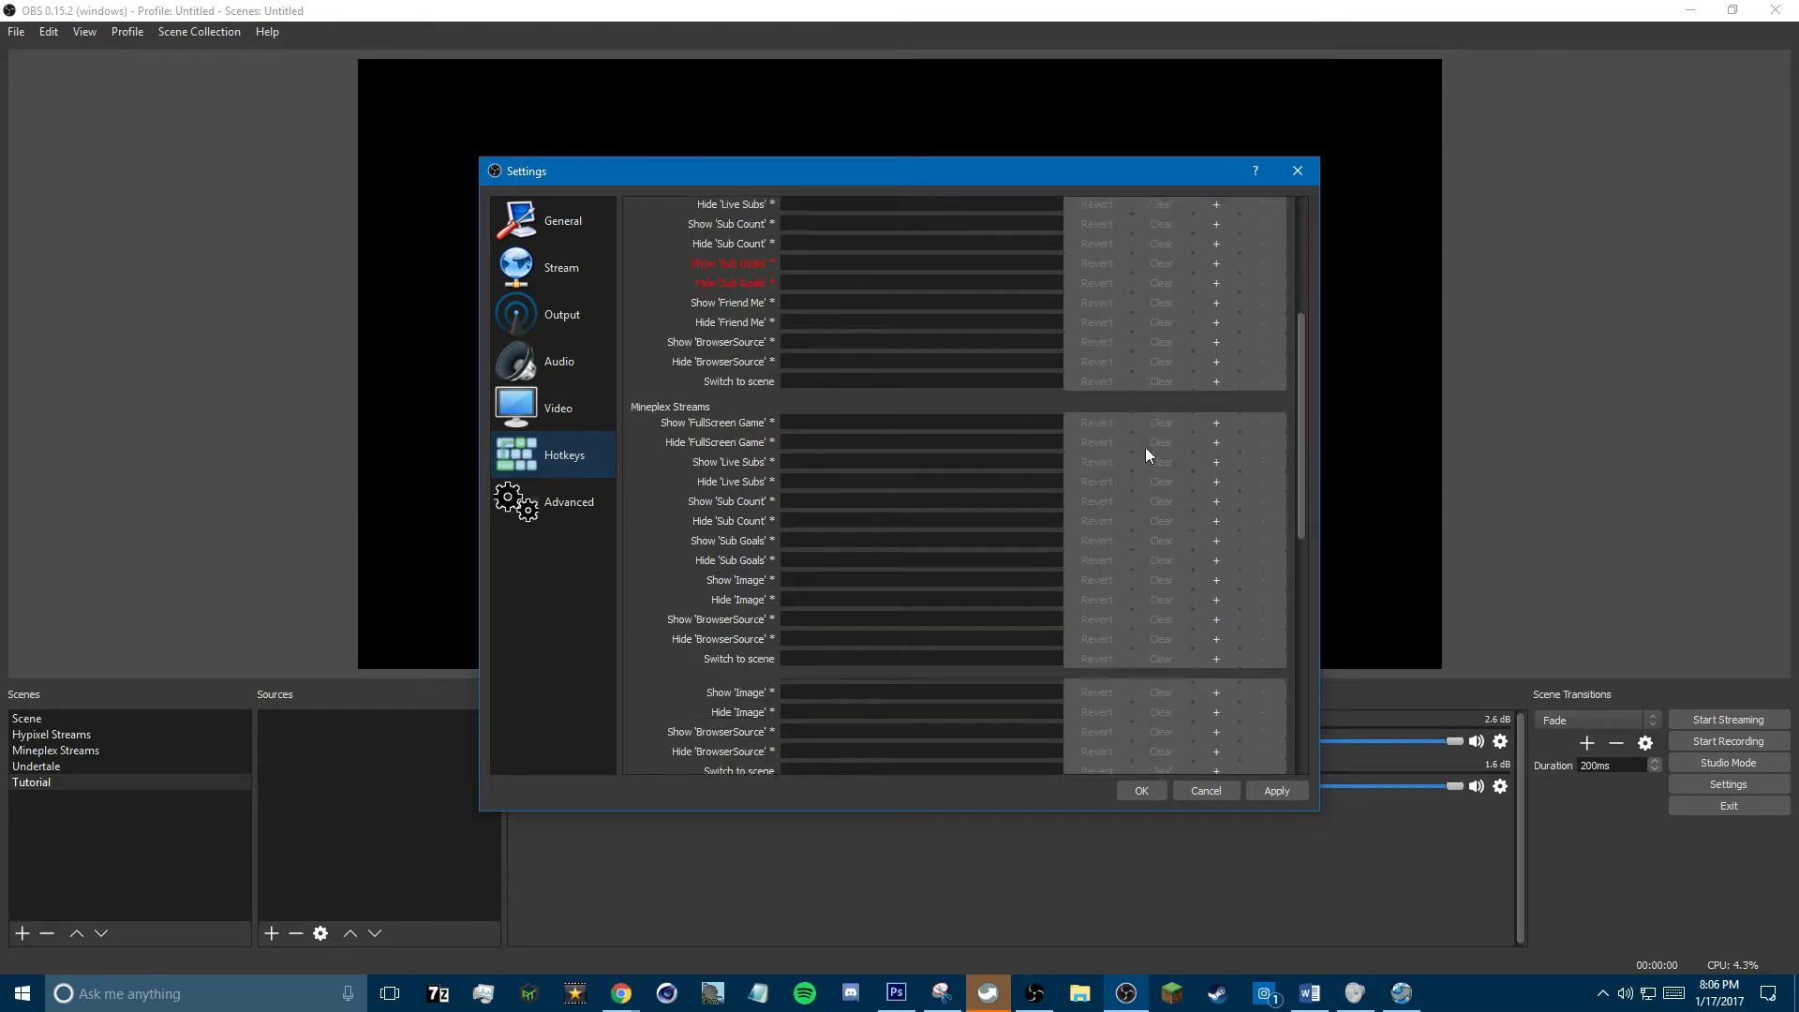
scroll(930, 417, "up", 15)
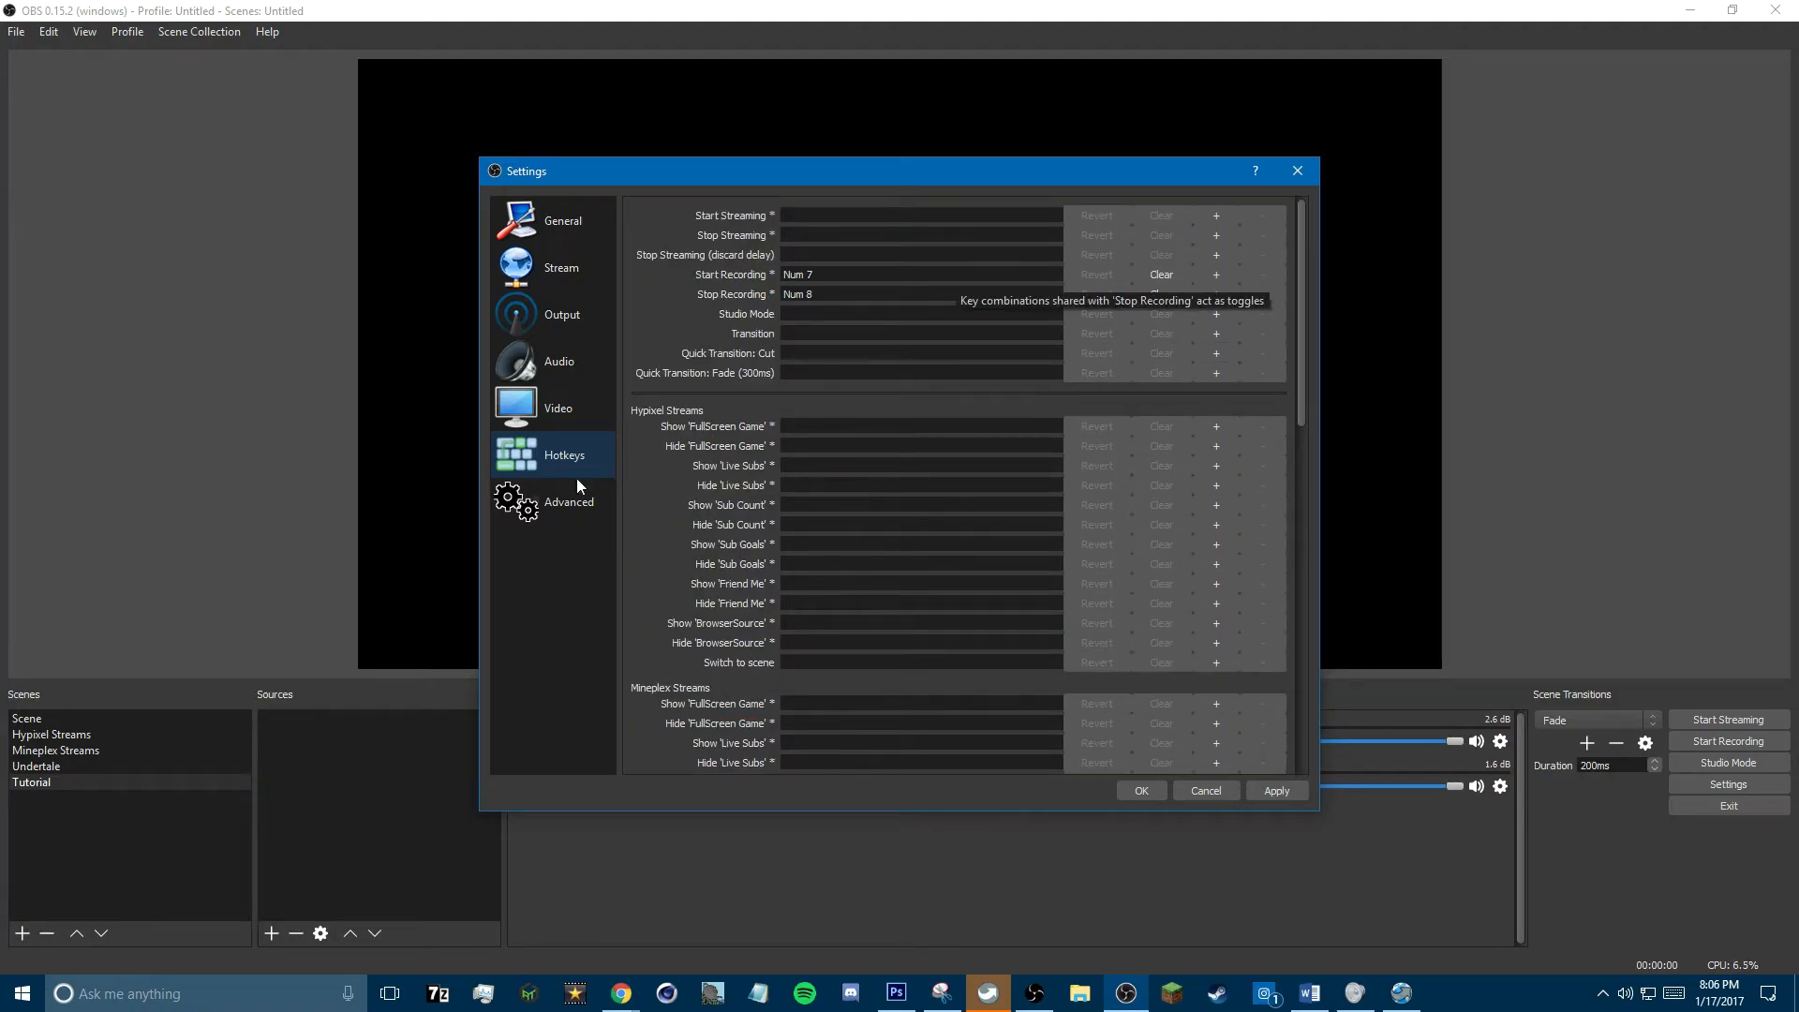
left_click(551, 504)
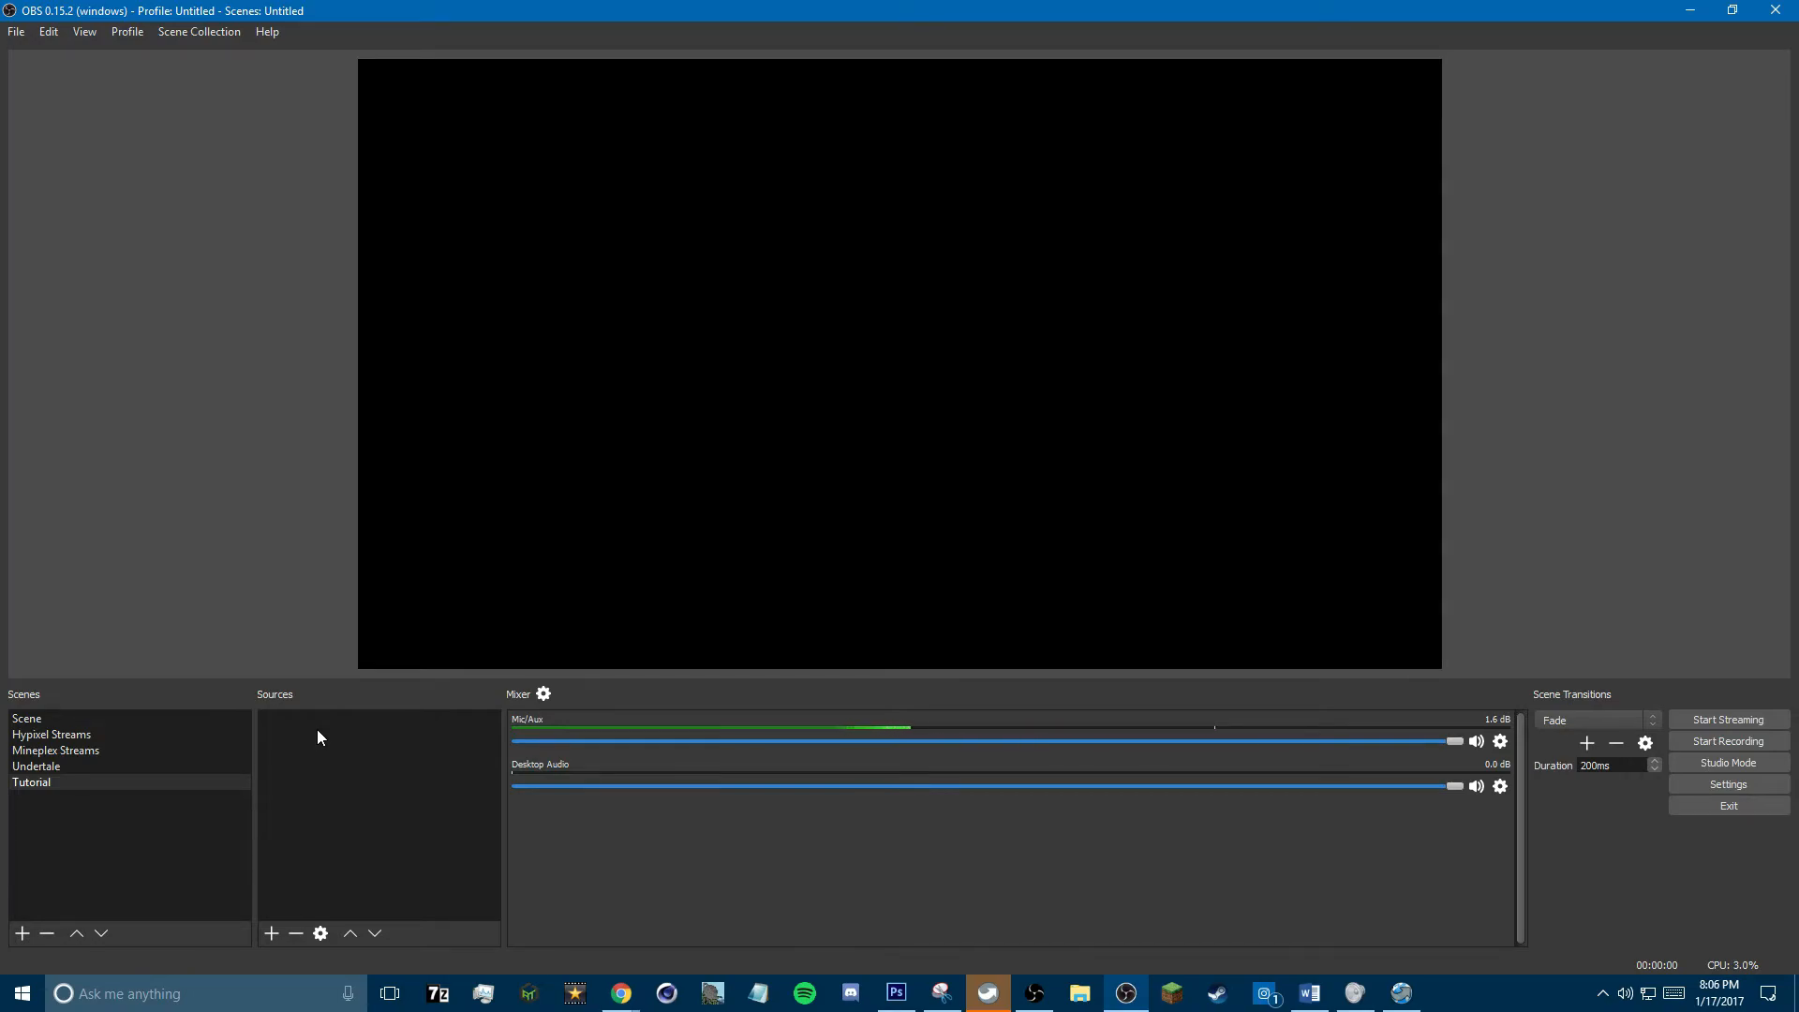
Step: Add a new Game Capture source named Minecraft to the Tutorial scene
right_click(322, 756)
mouse_move(372, 770)
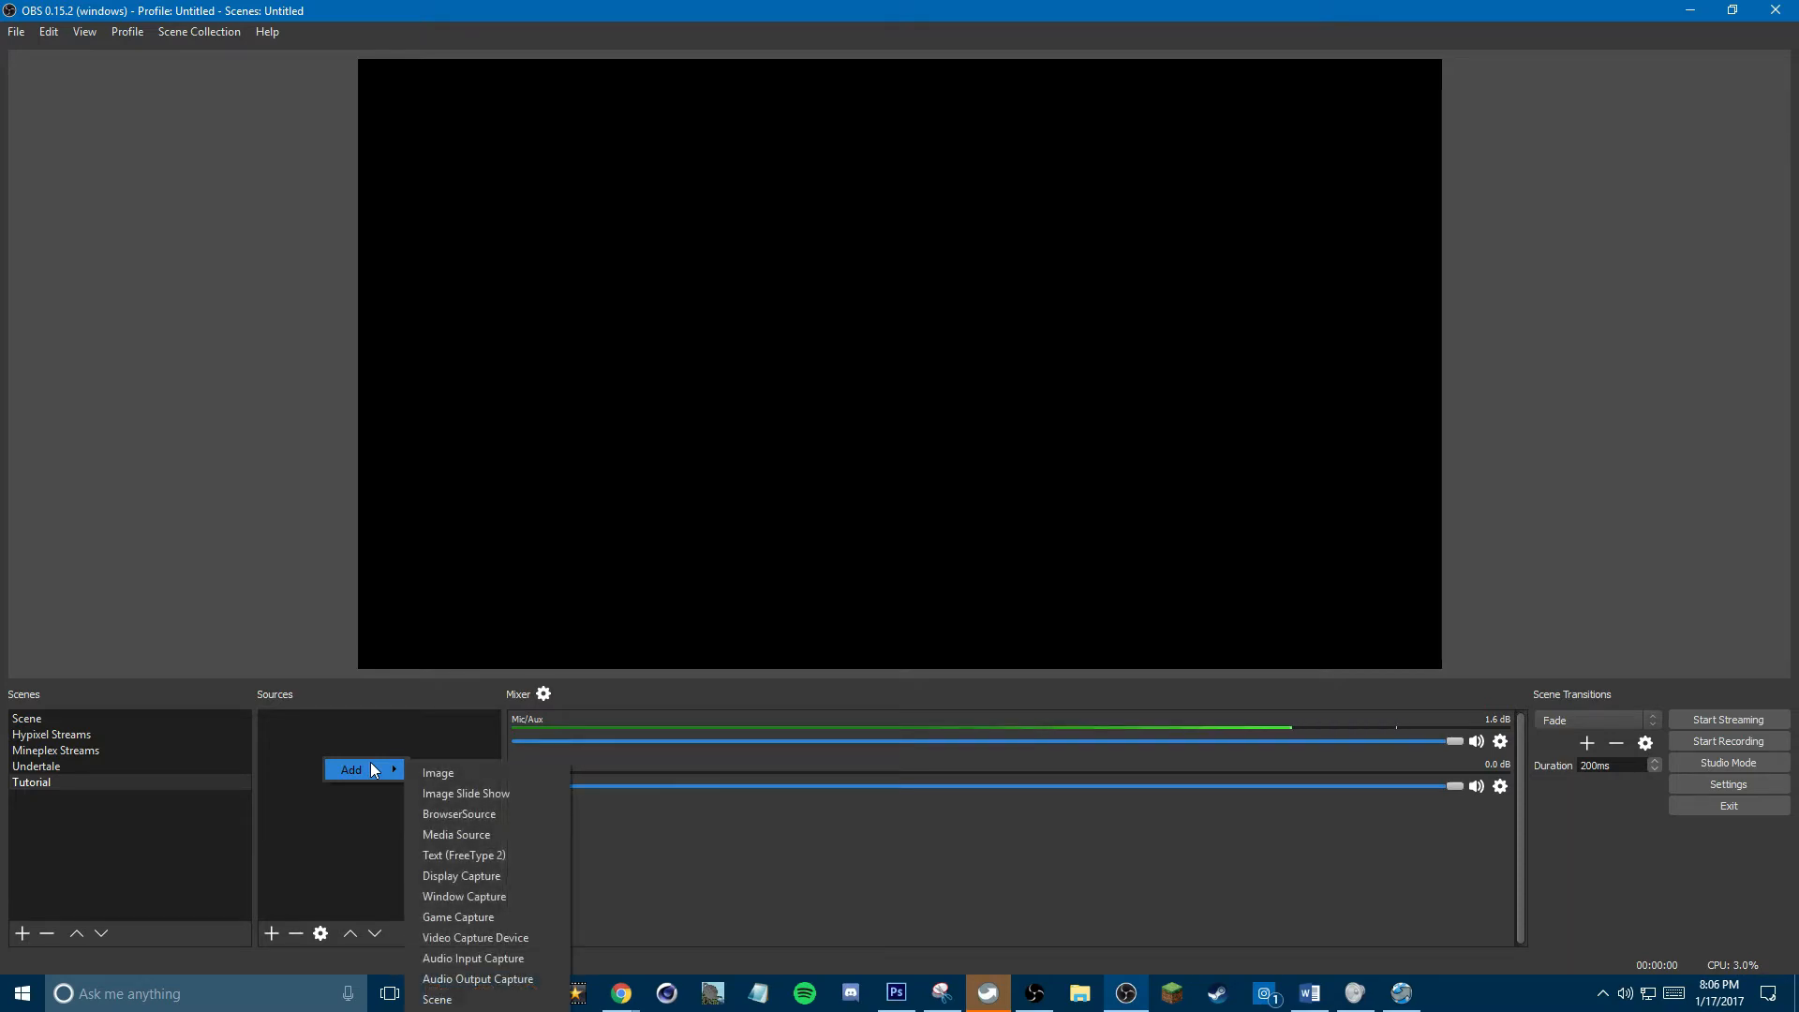
left_click(458, 916)
type("MIne")
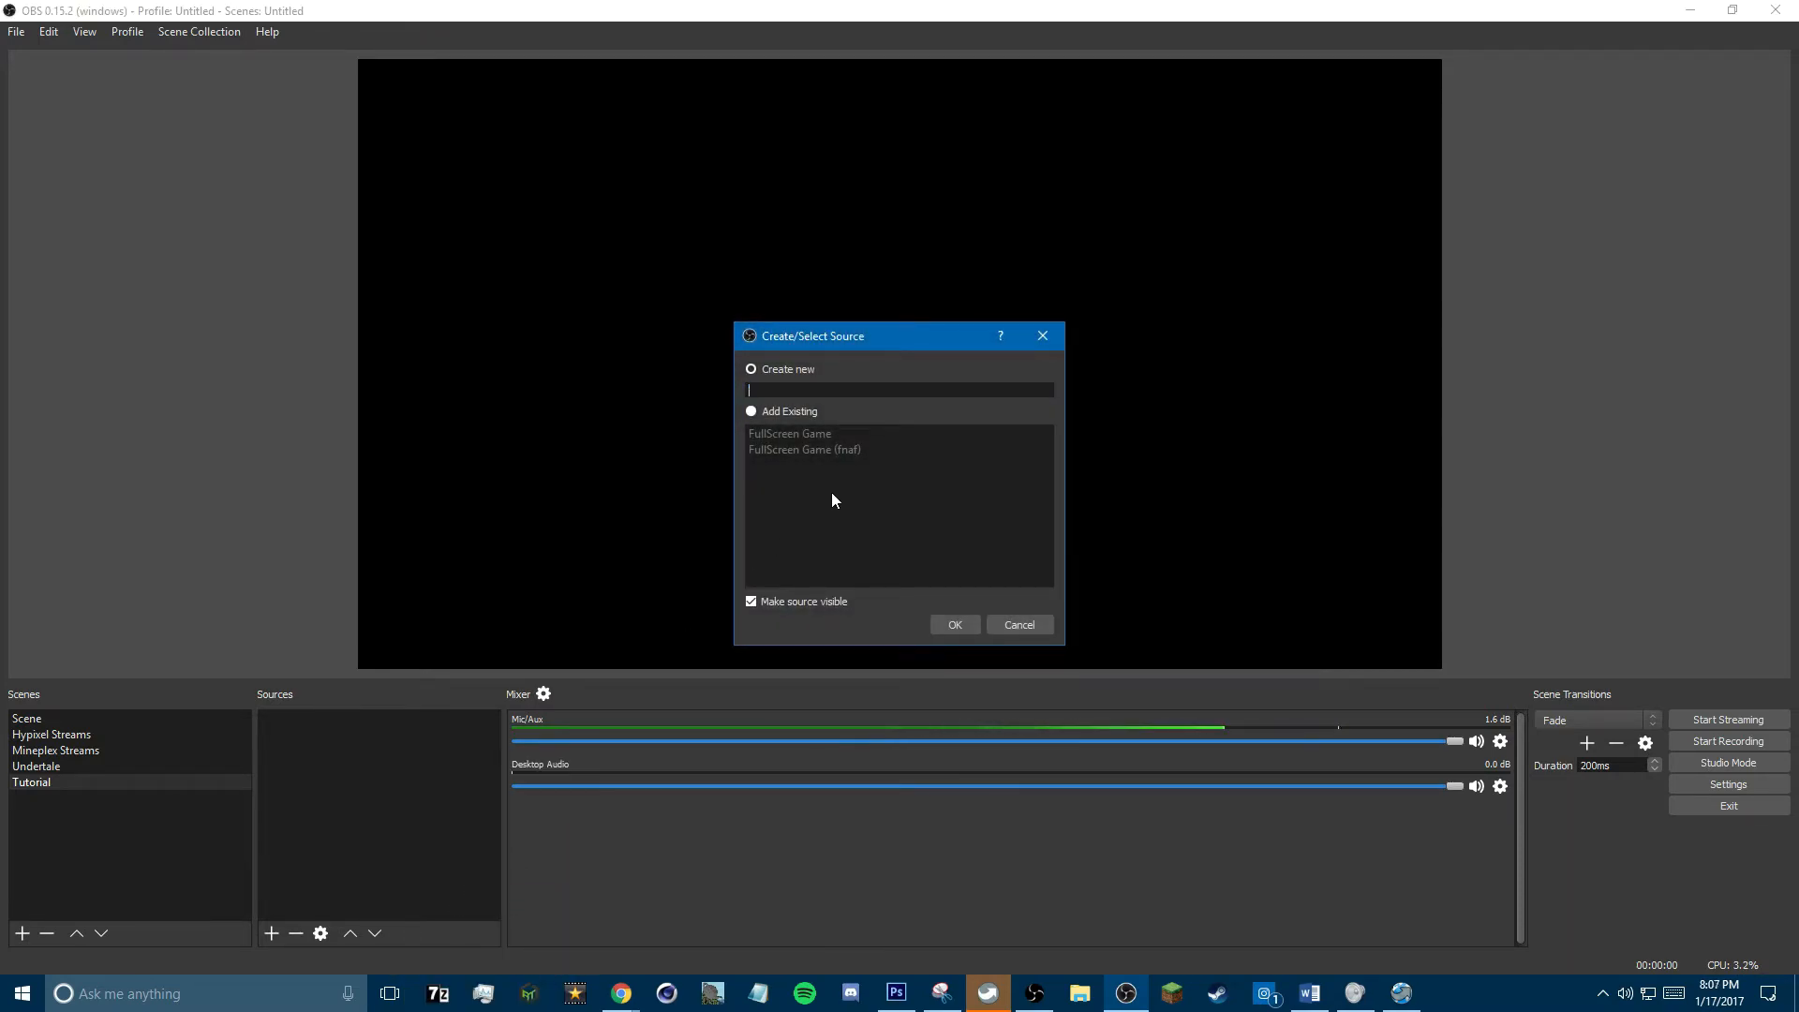
type("craft")
key("ctrl+a")
key("BackSpace")
type("Minecrf")
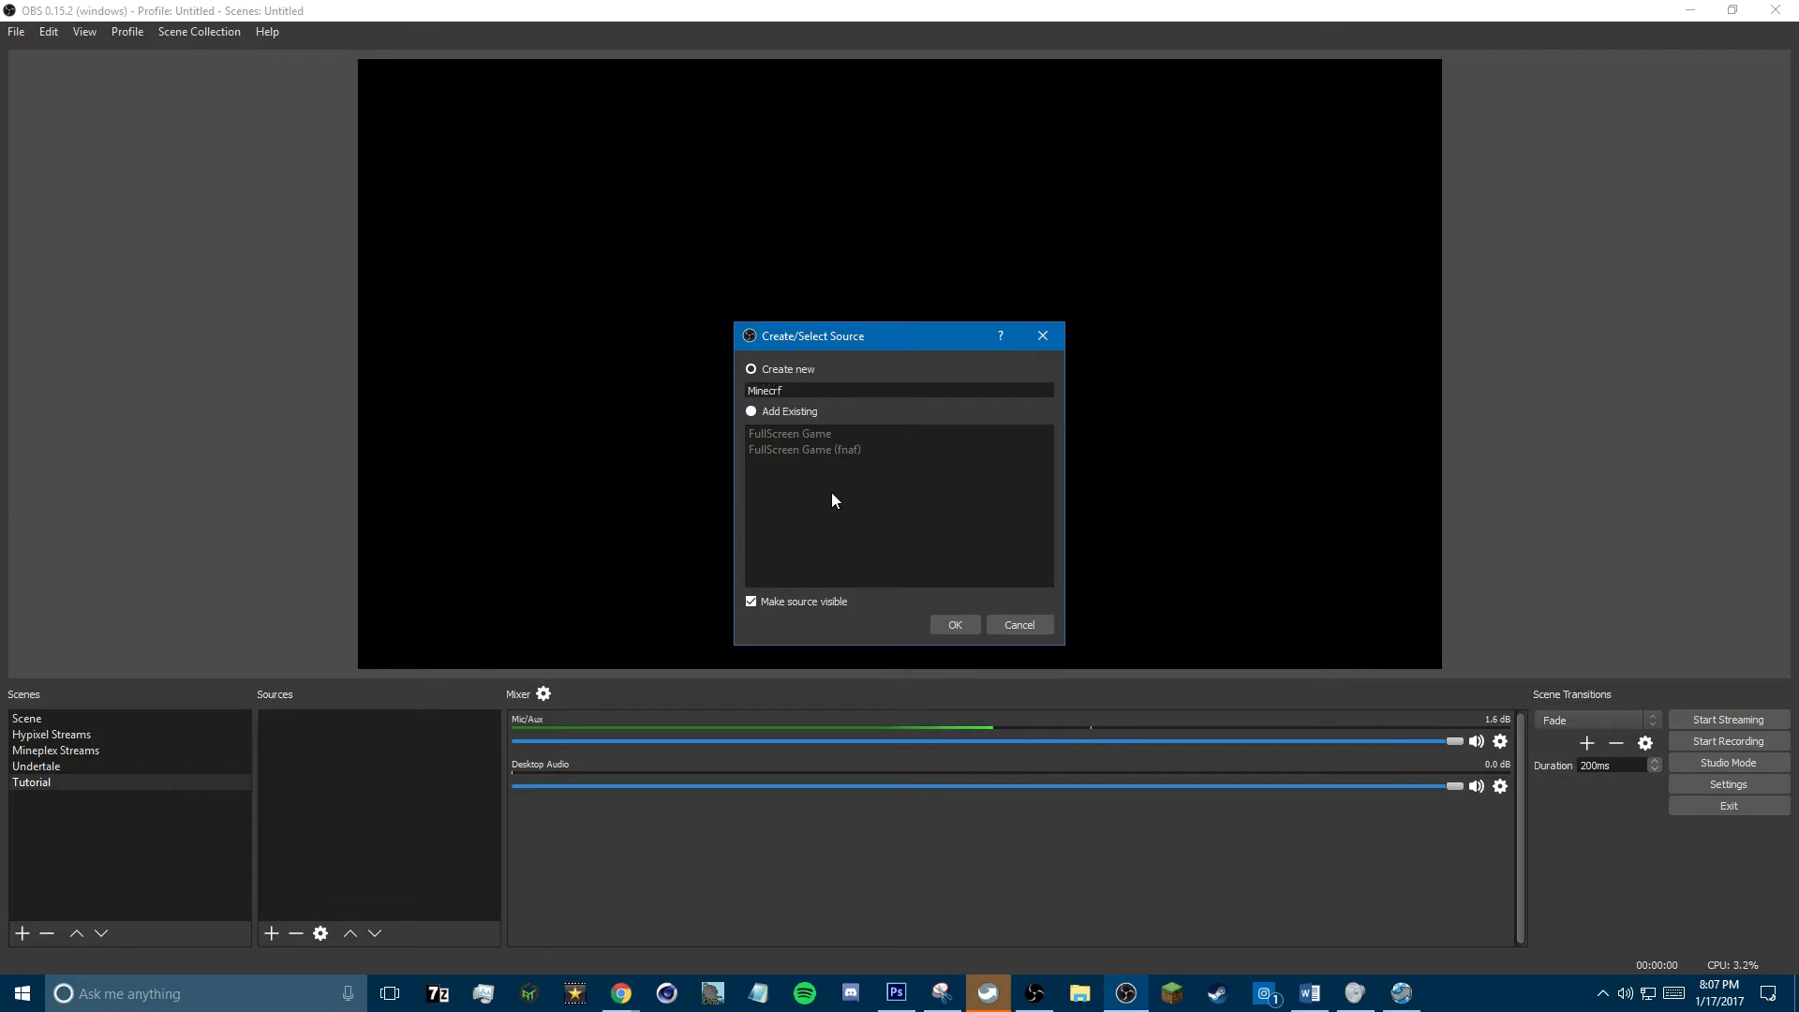
key("BackSpace")
type("aft")
left_click(947, 624)
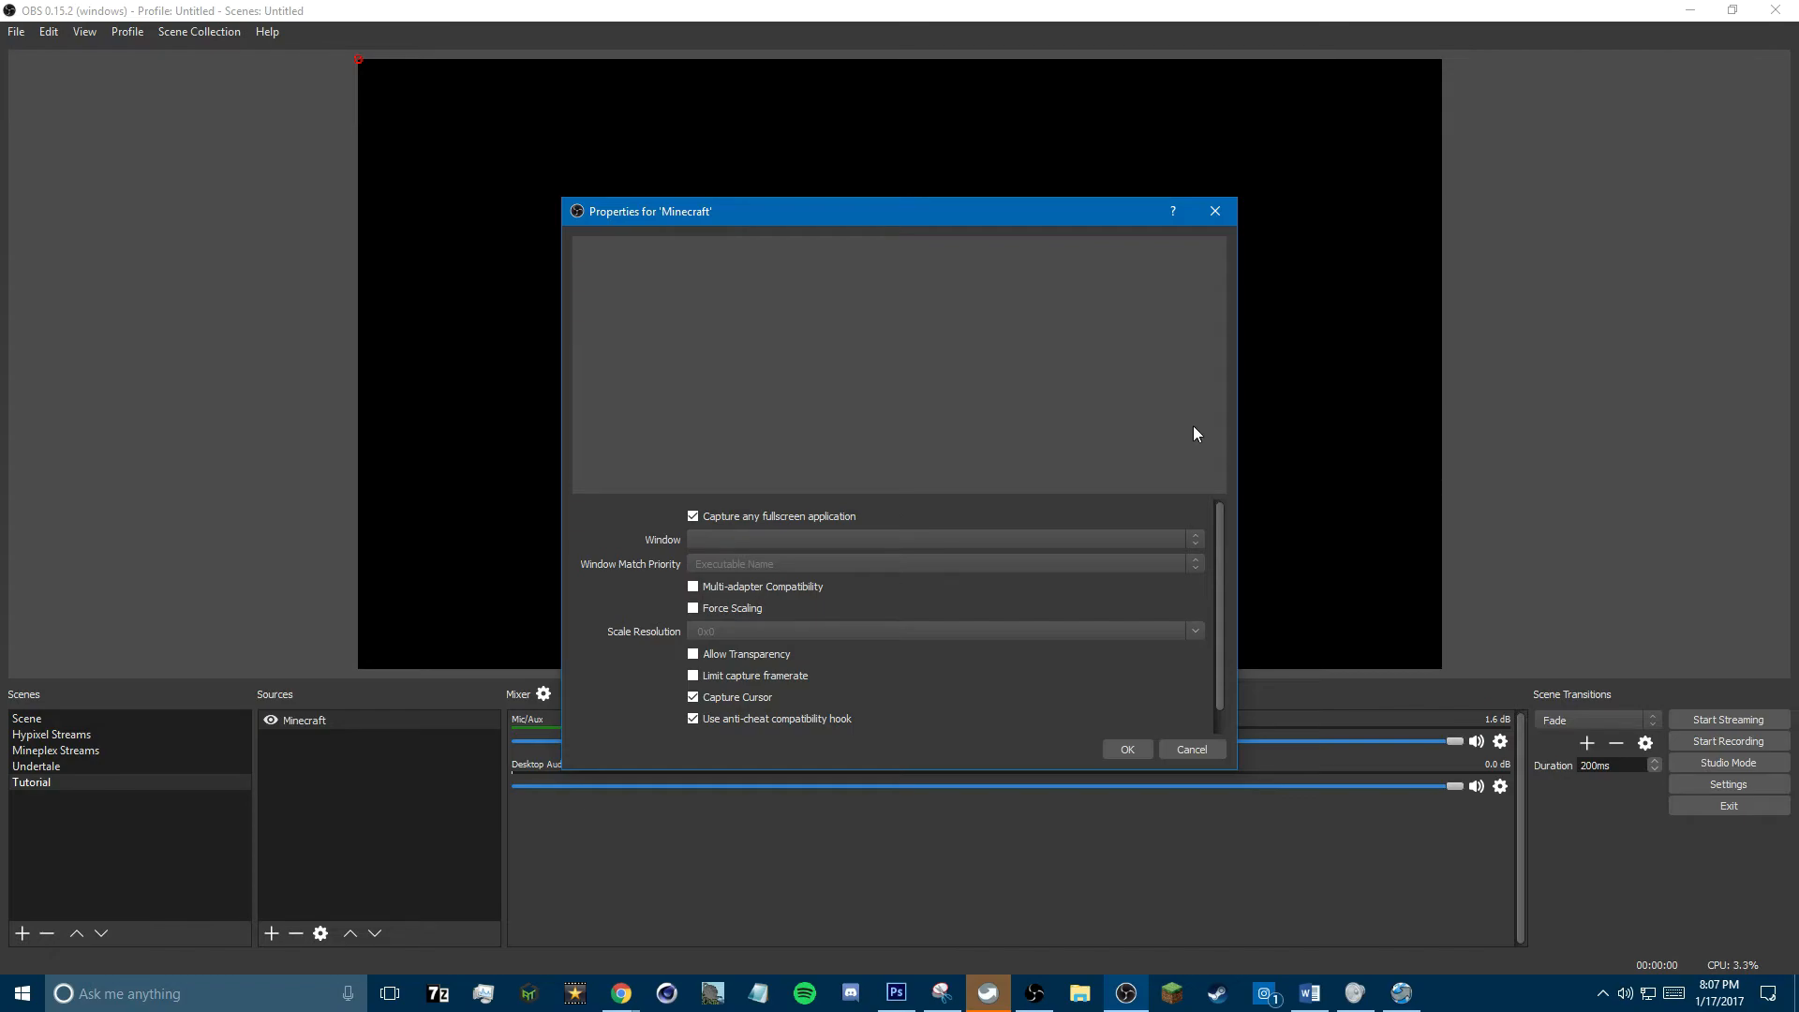
Step: Check the list of capturable windows for the Minecraft source, and accept its properties with Capture any fullscreen application enabled
left_click_drag(975, 212, 1034, 194)
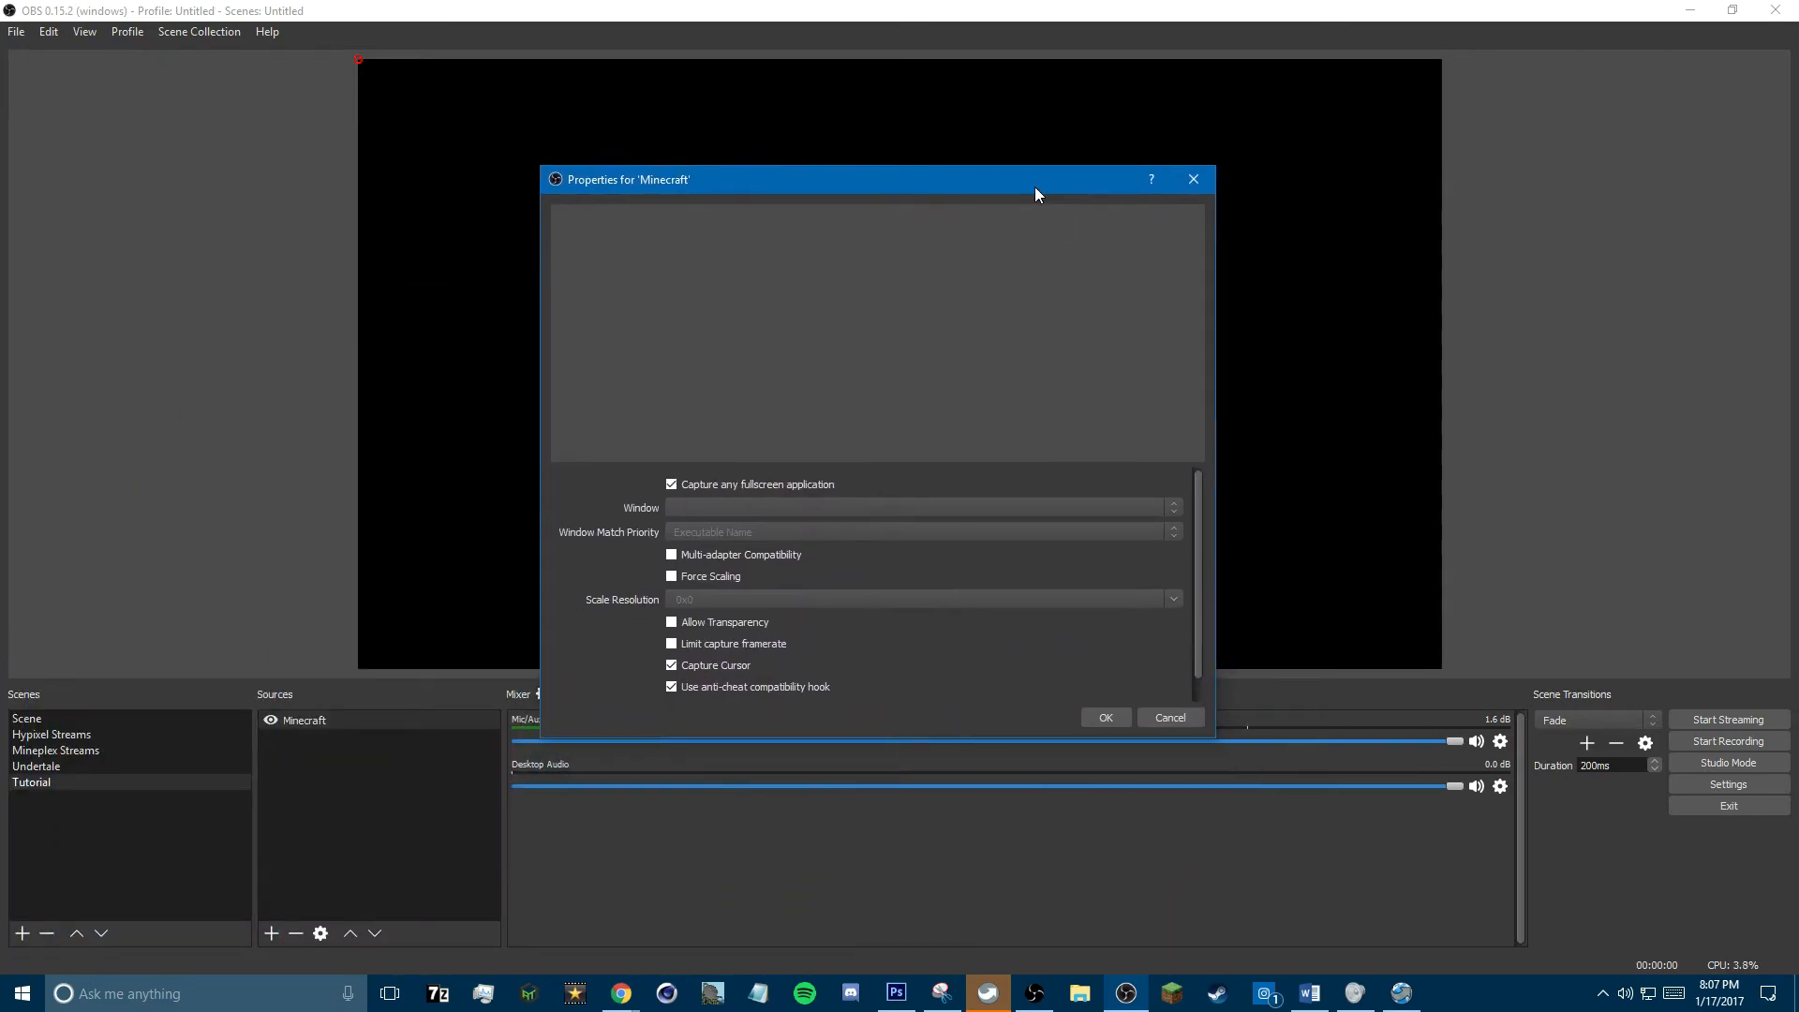
left_click(671, 485)
left_click(688, 506)
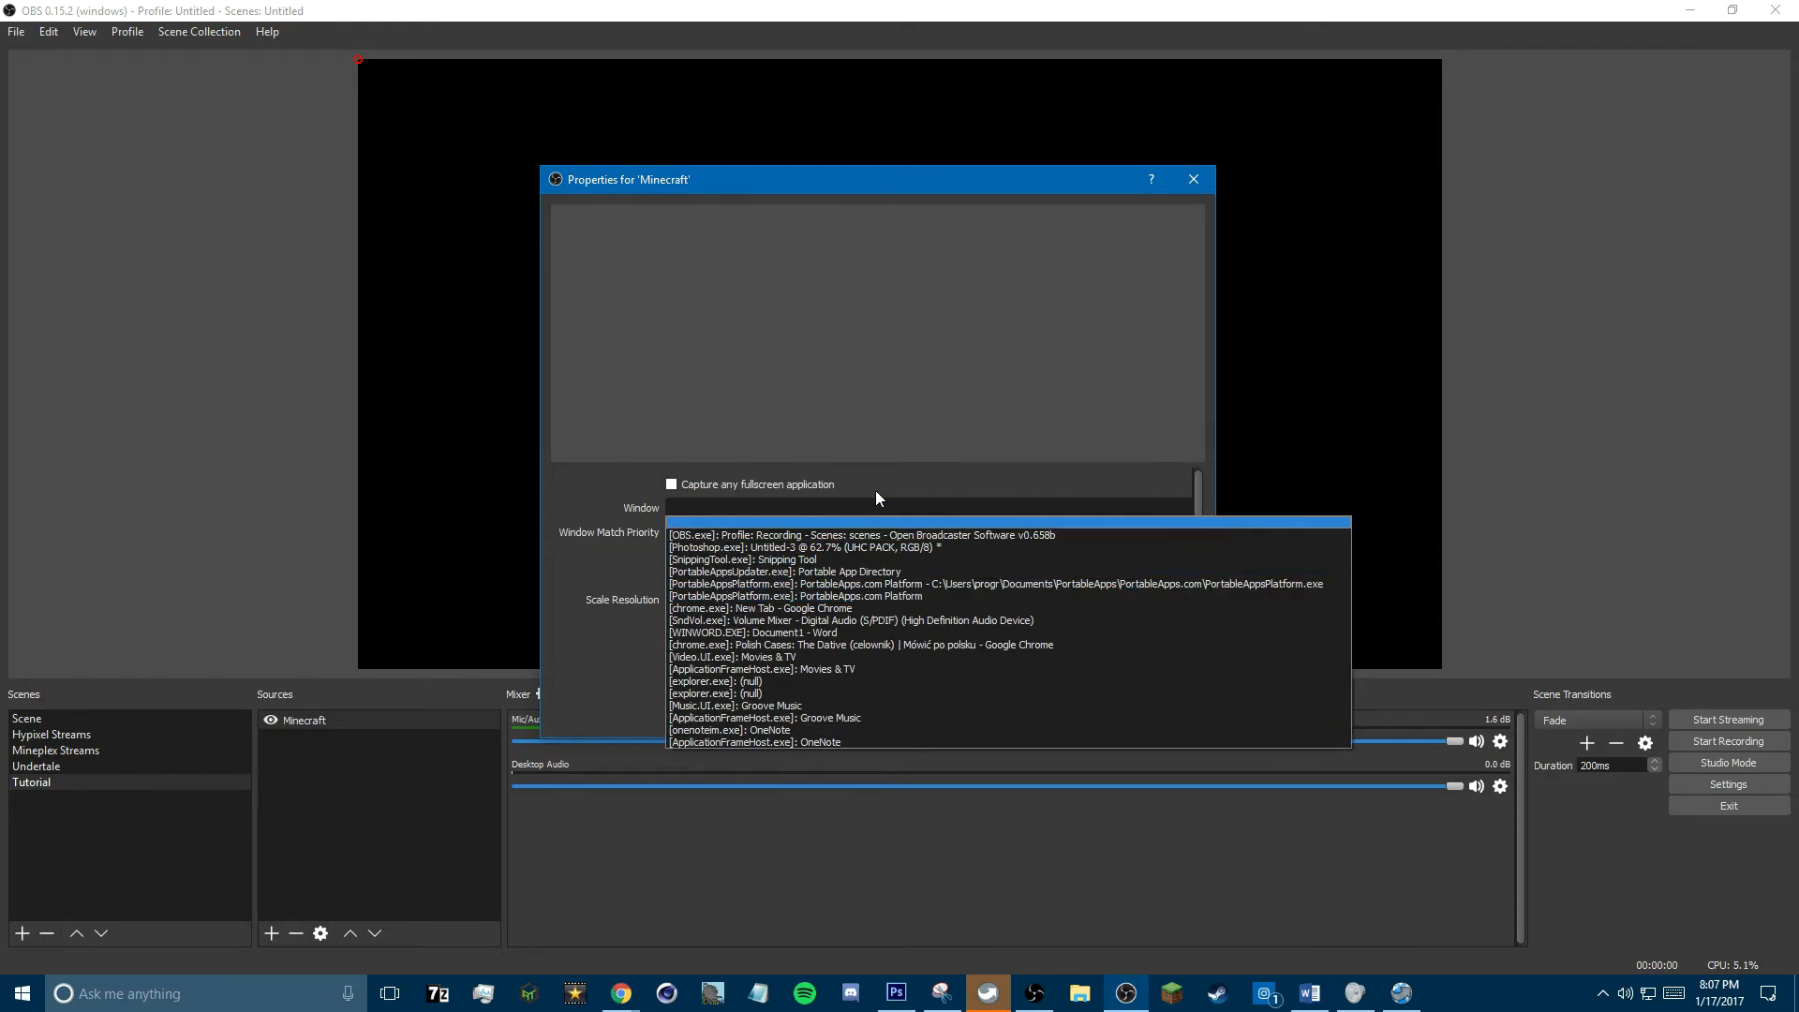
left_click(838, 489)
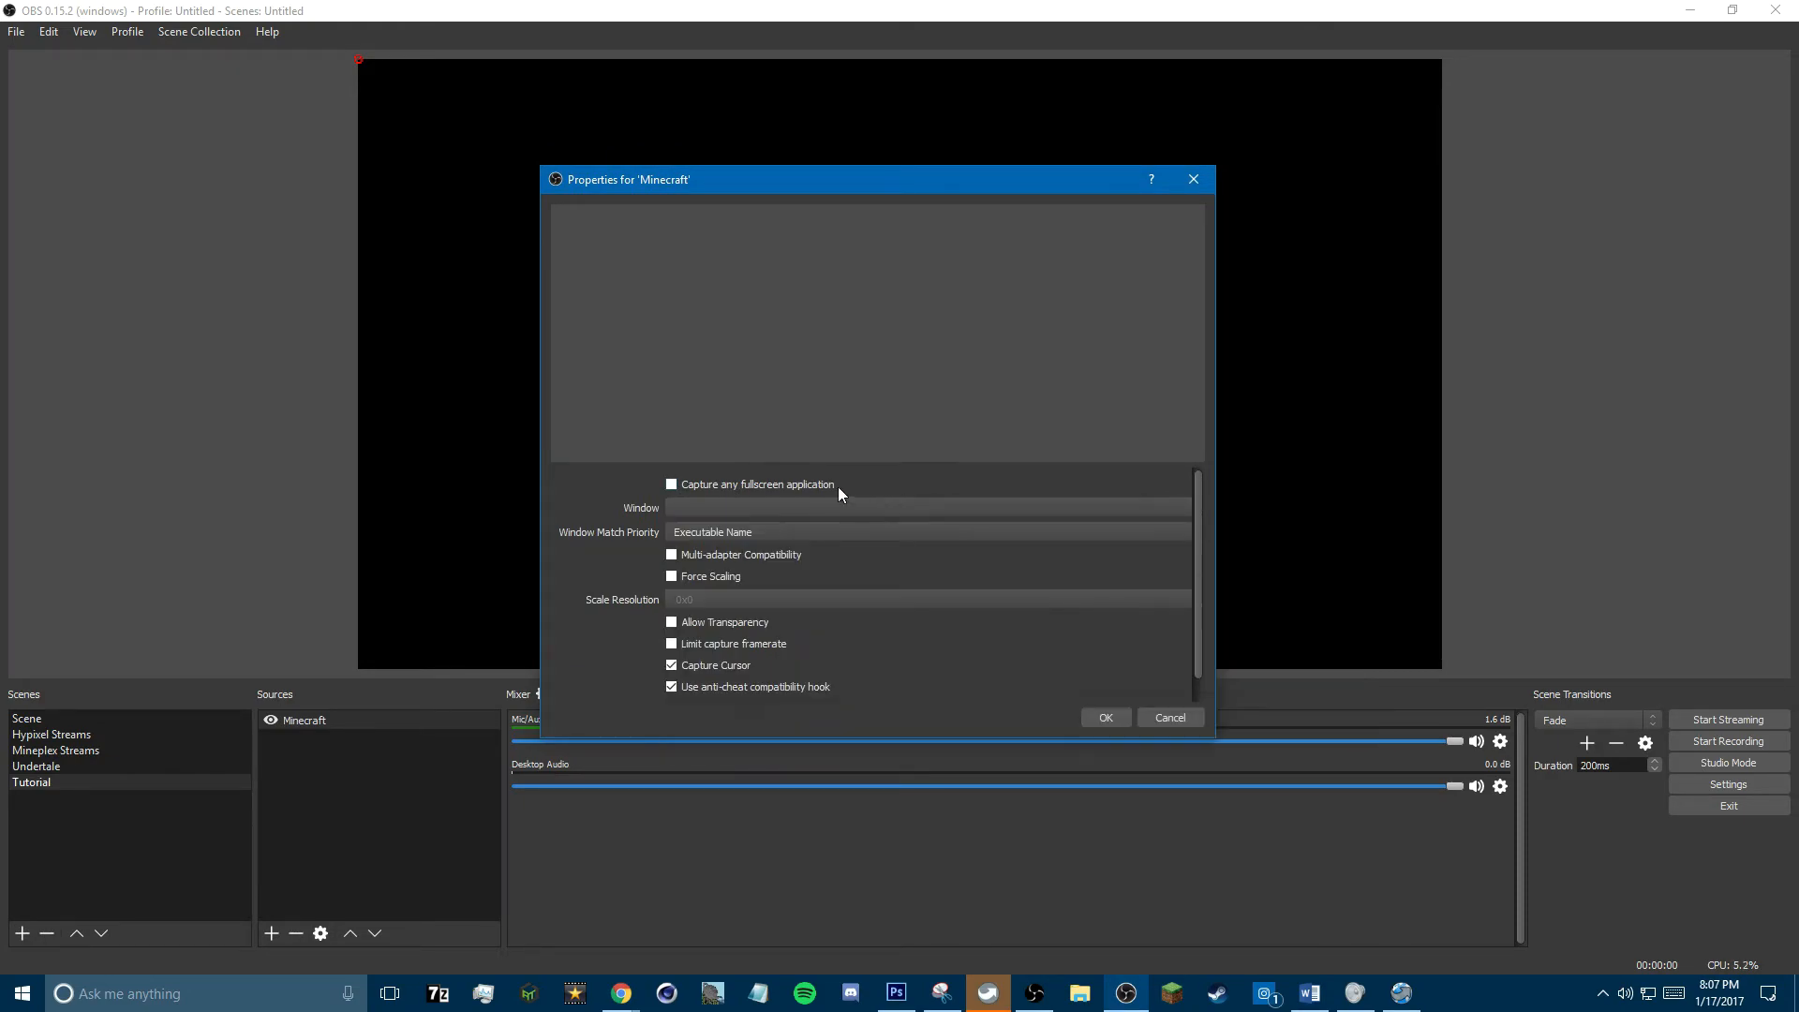
left_click(671, 486)
left_click(1107, 718)
right_click(357, 774)
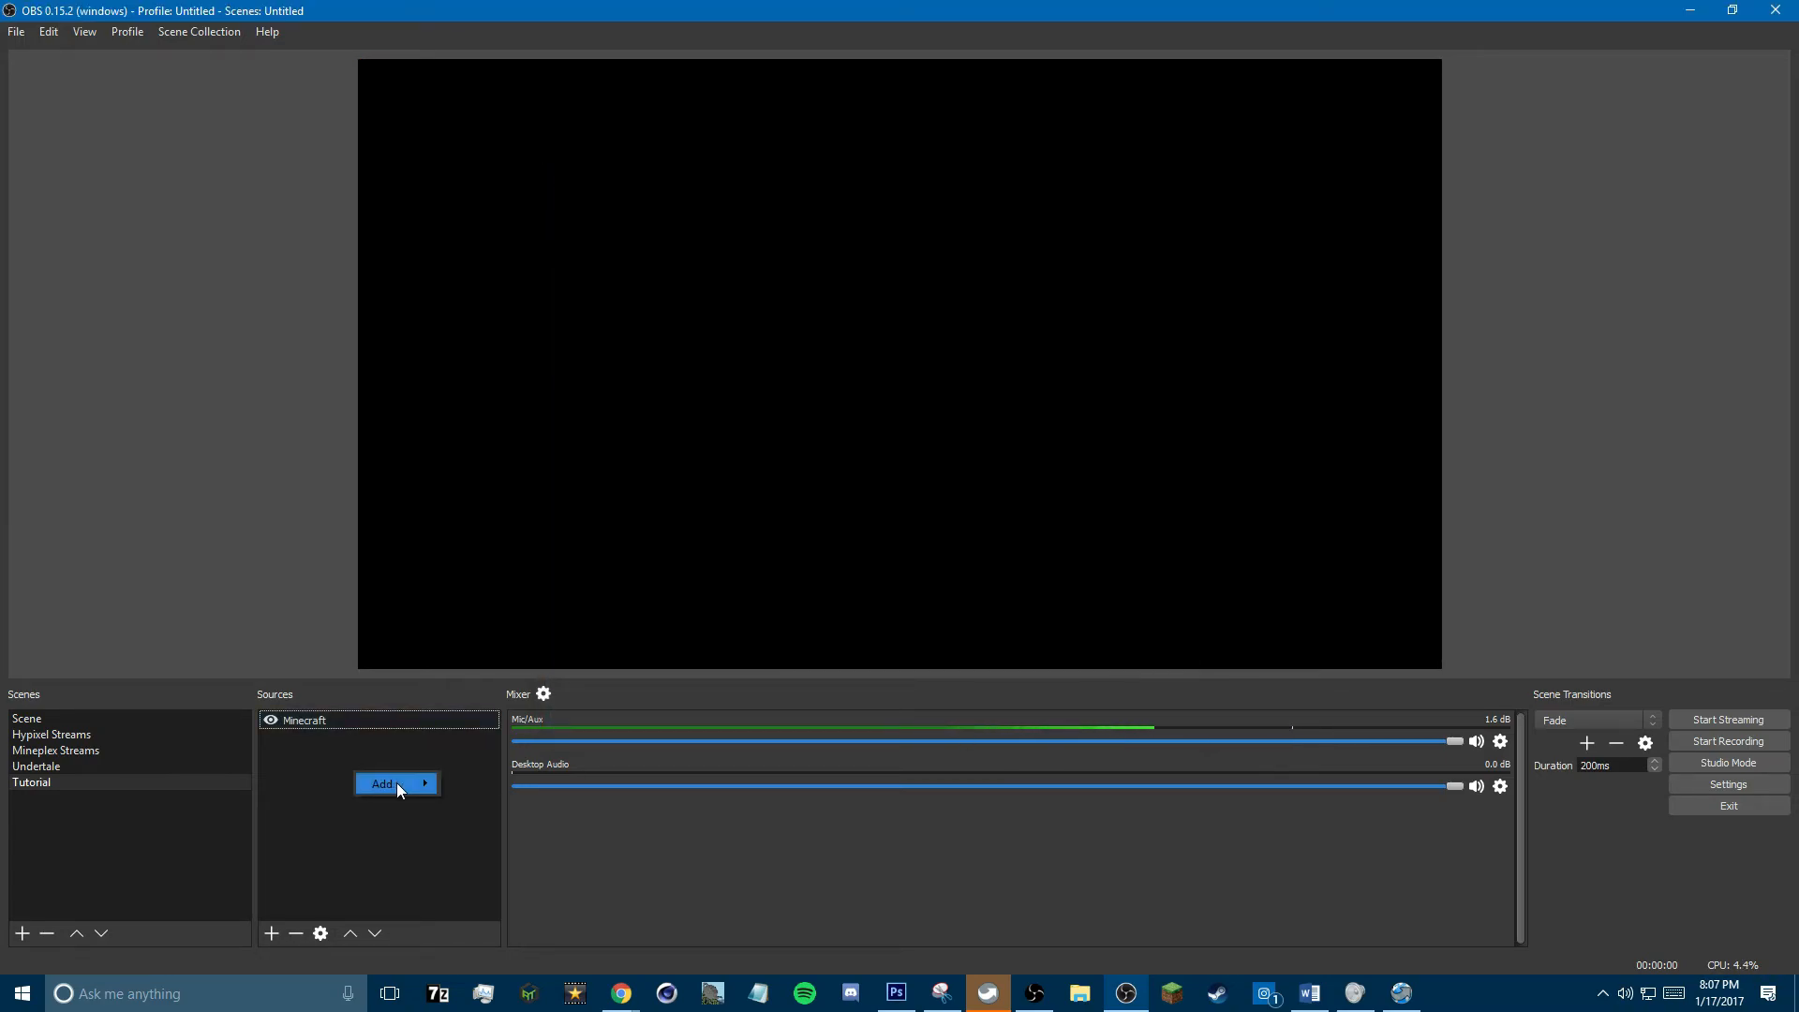
mouse_move(396, 783)
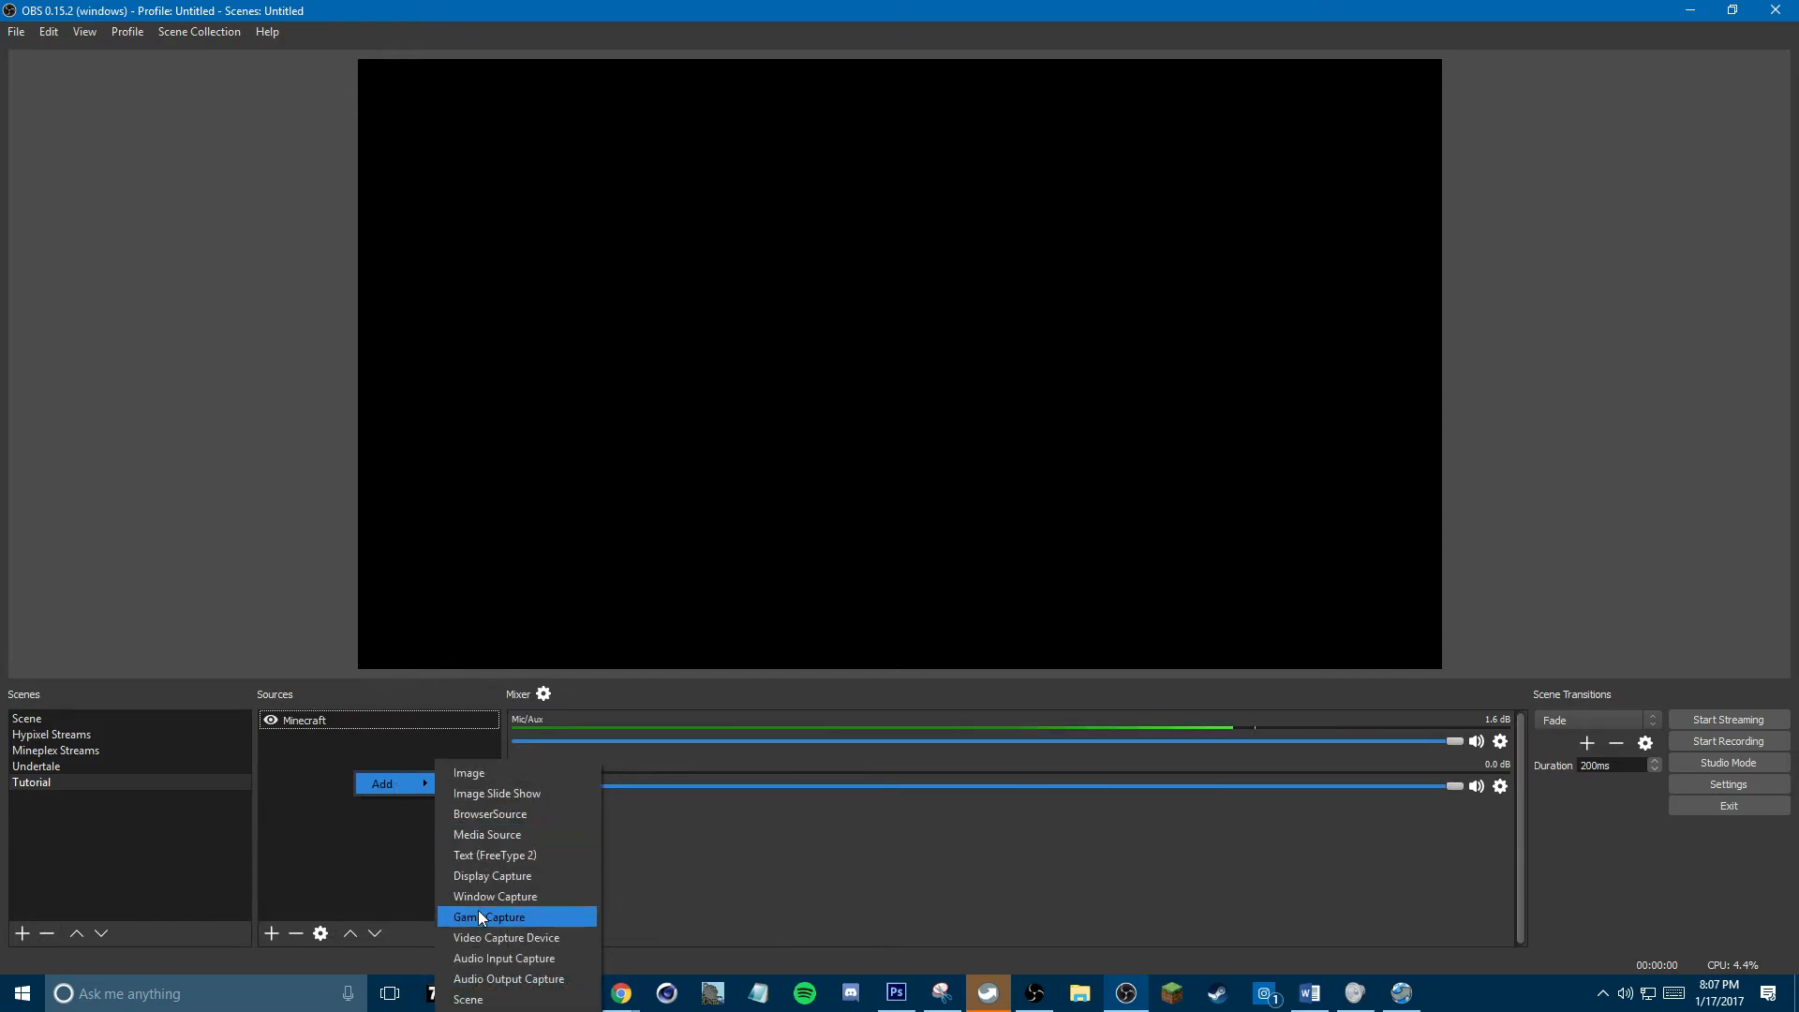
left_click(363, 873)
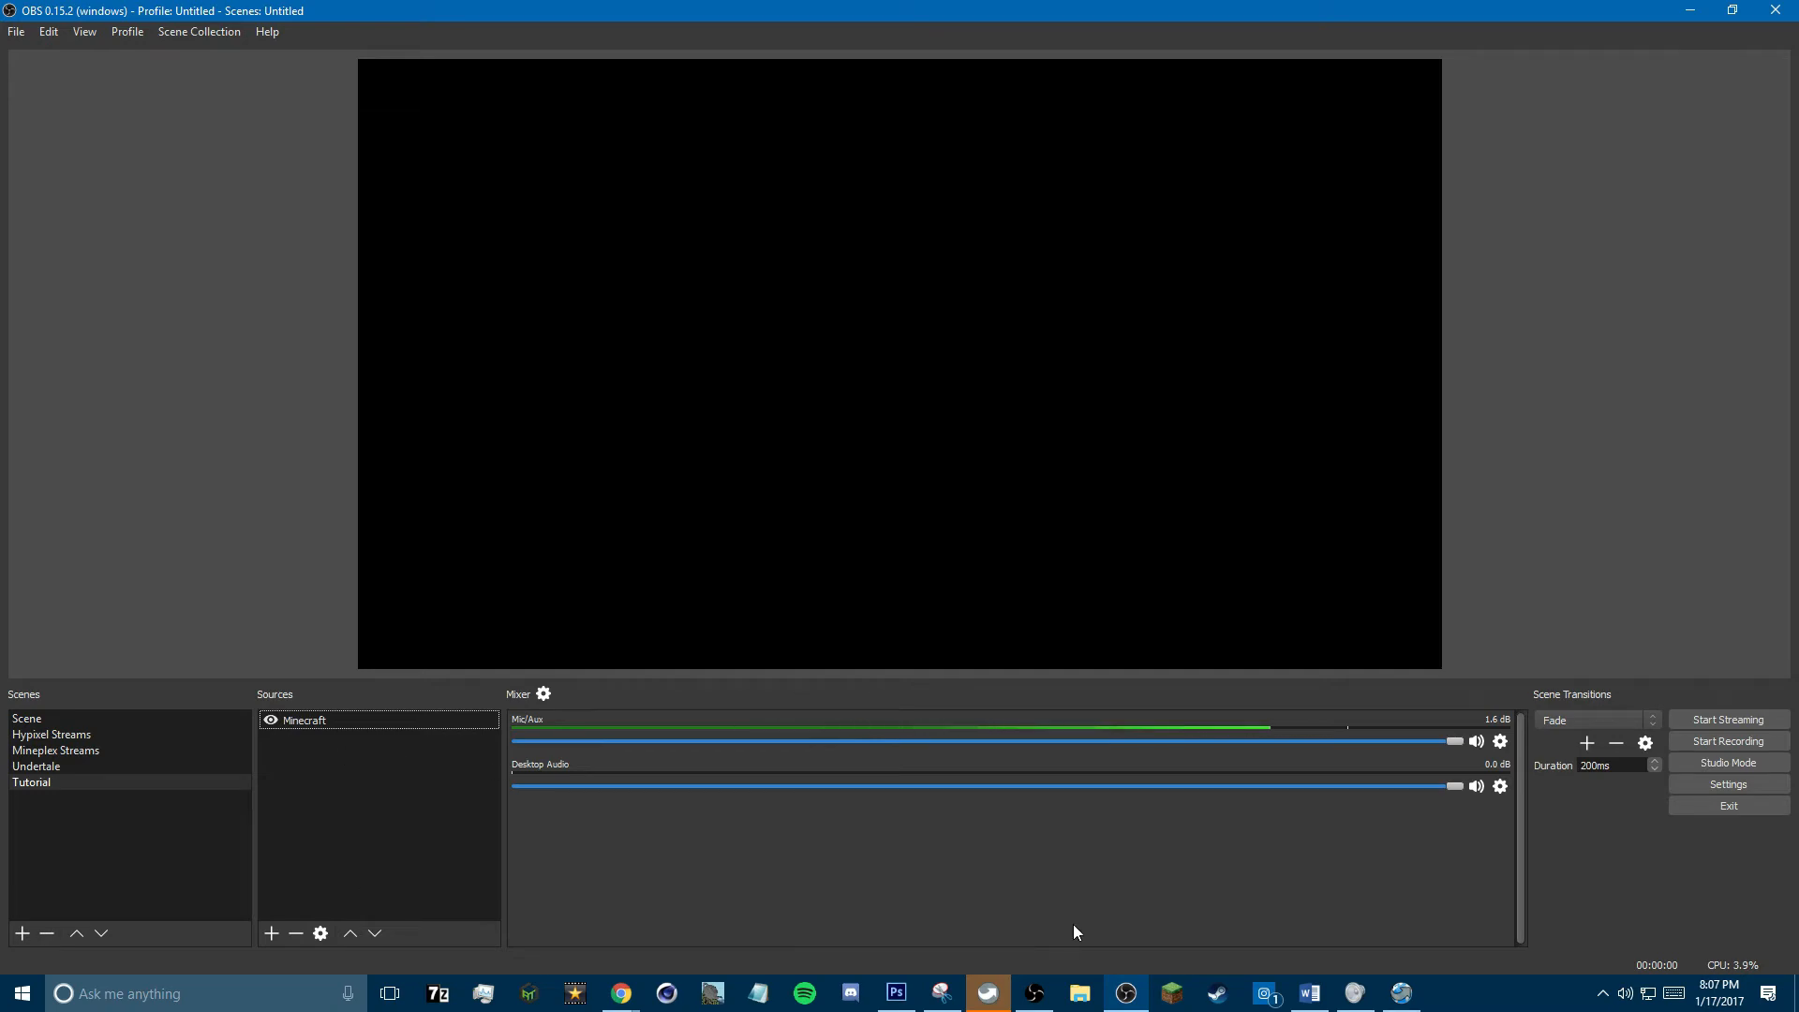
Step: Open the Minecraft launcher and bring the game out of fullscreen view to return to OBS
left_click(1174, 995)
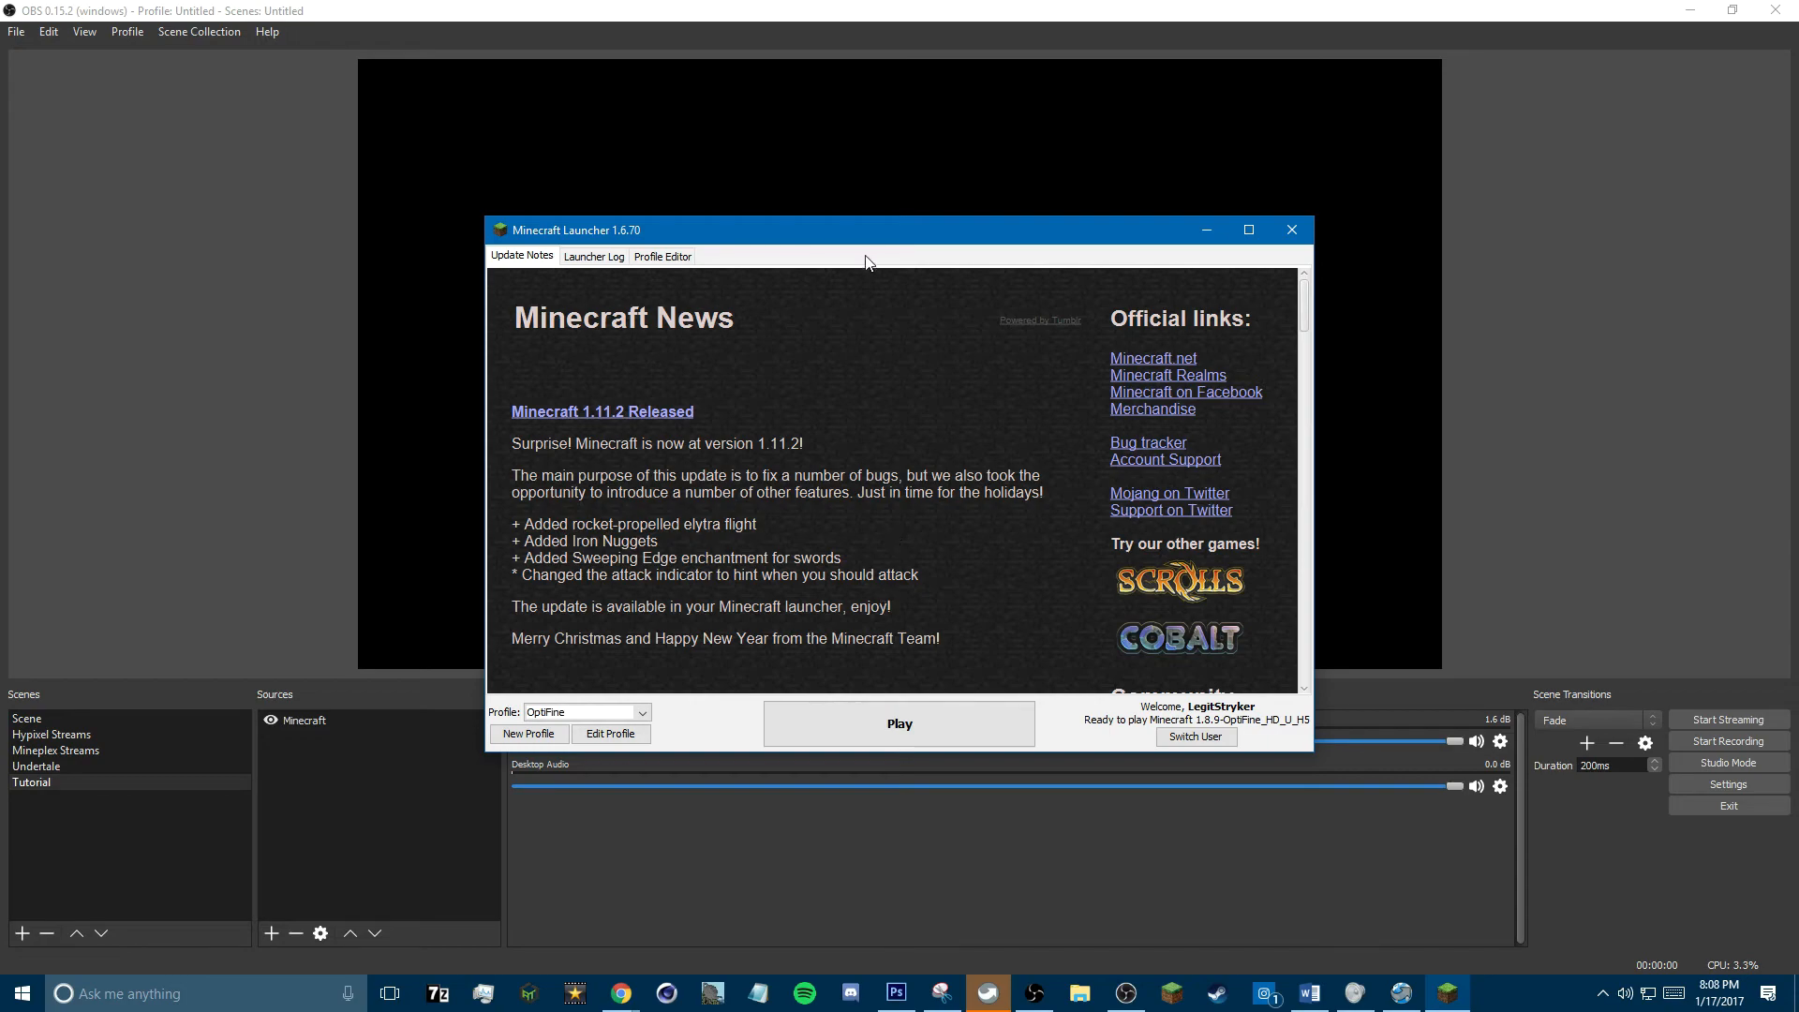
key("super+Down")
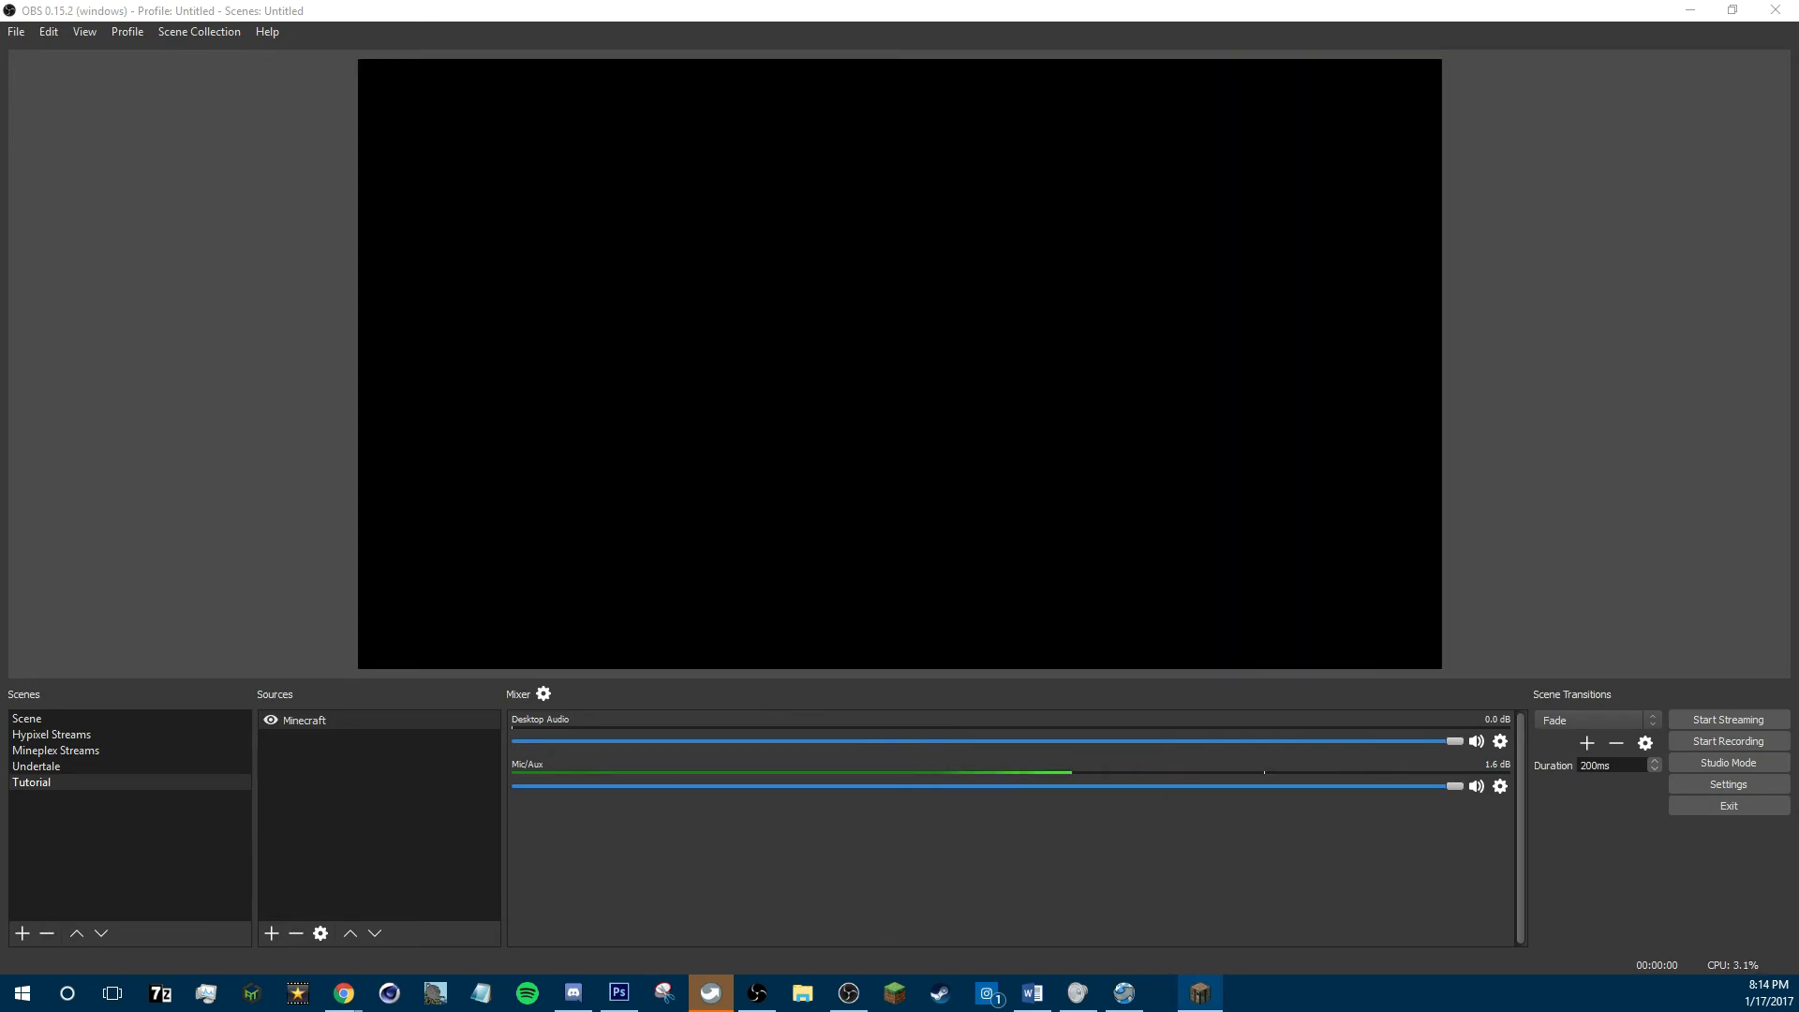
Step: Record a short test clip, check it in the recordings folder, and return to OBS
left_click(1728, 746)
left_click(1728, 745)
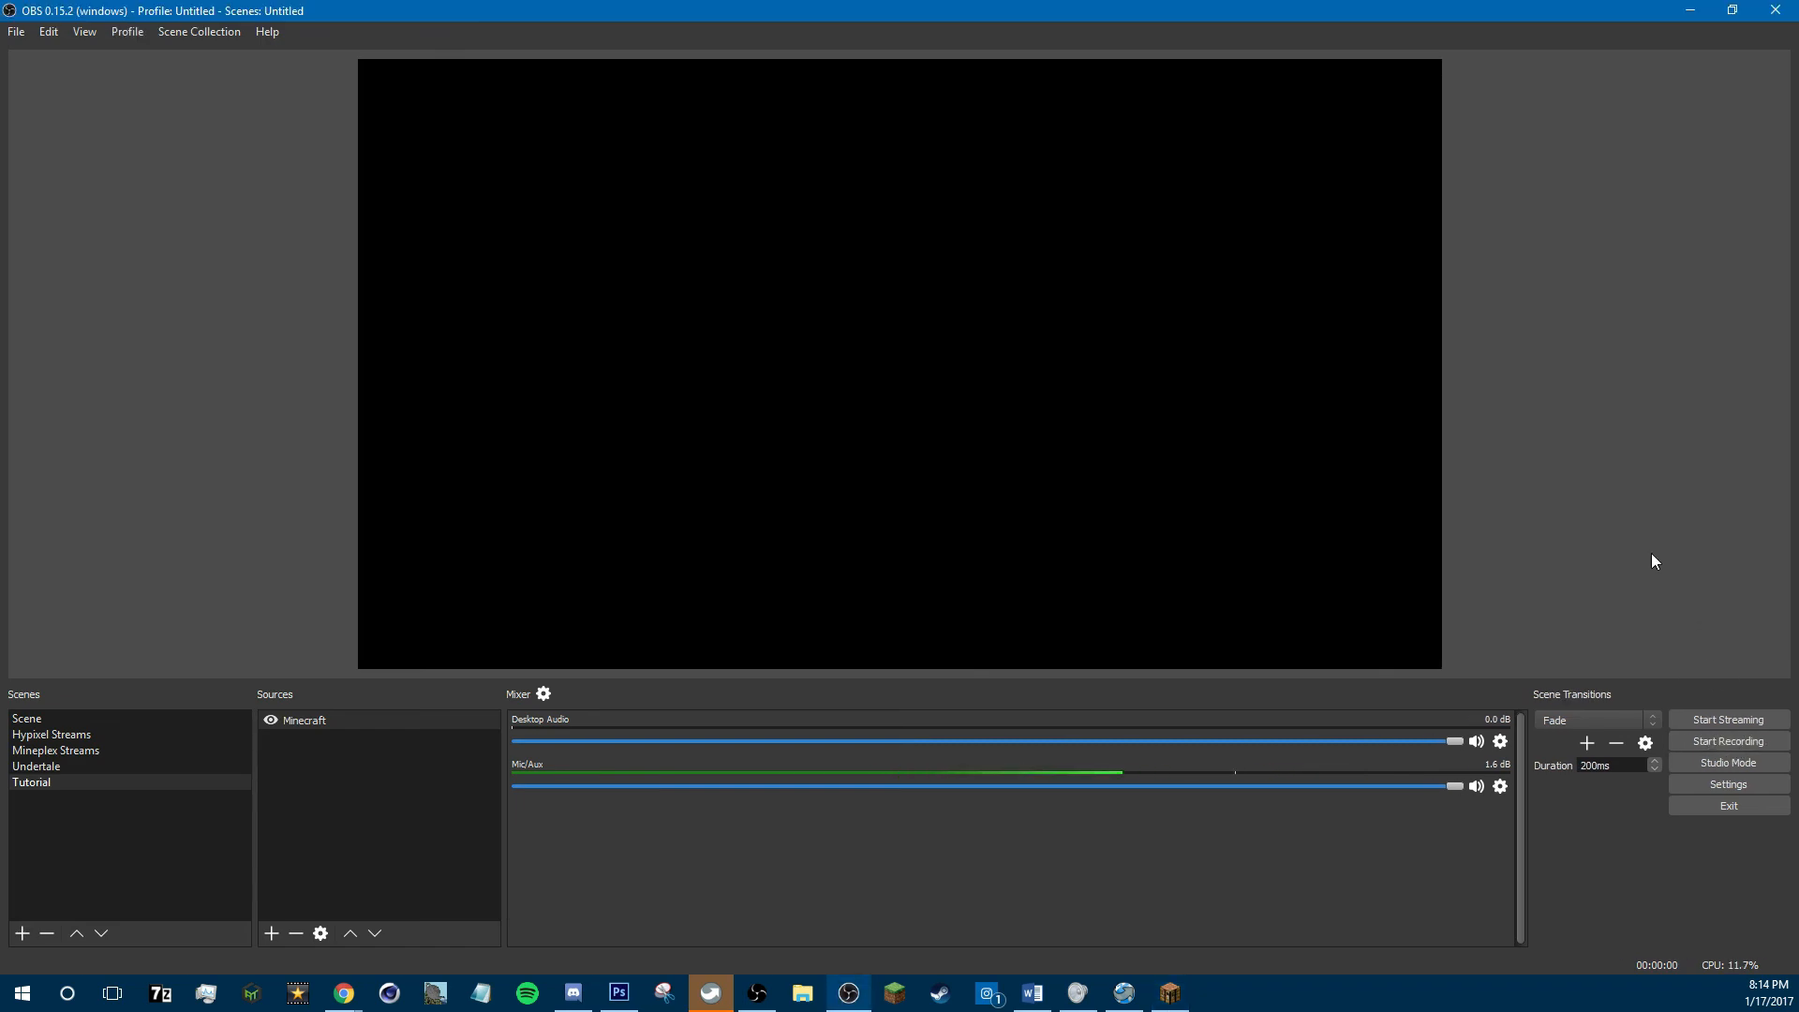
left_click(17, 33)
left_click(47, 56)
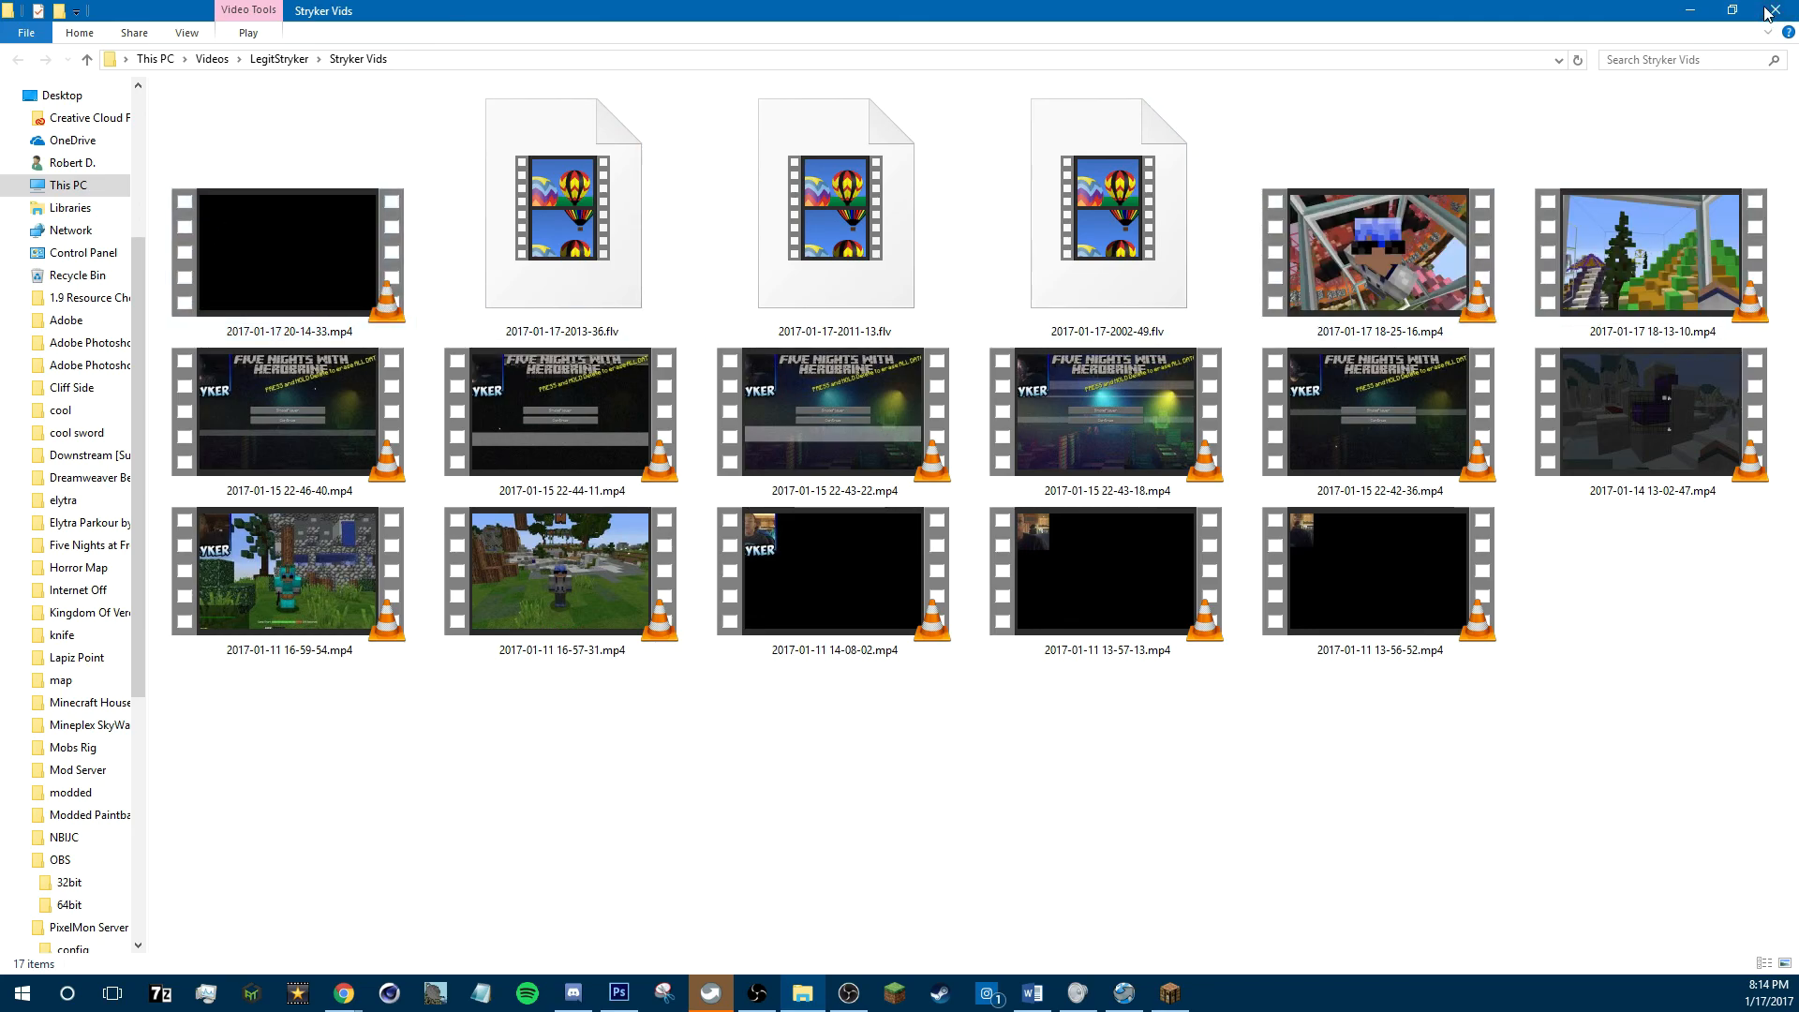
key("alt+Tab")
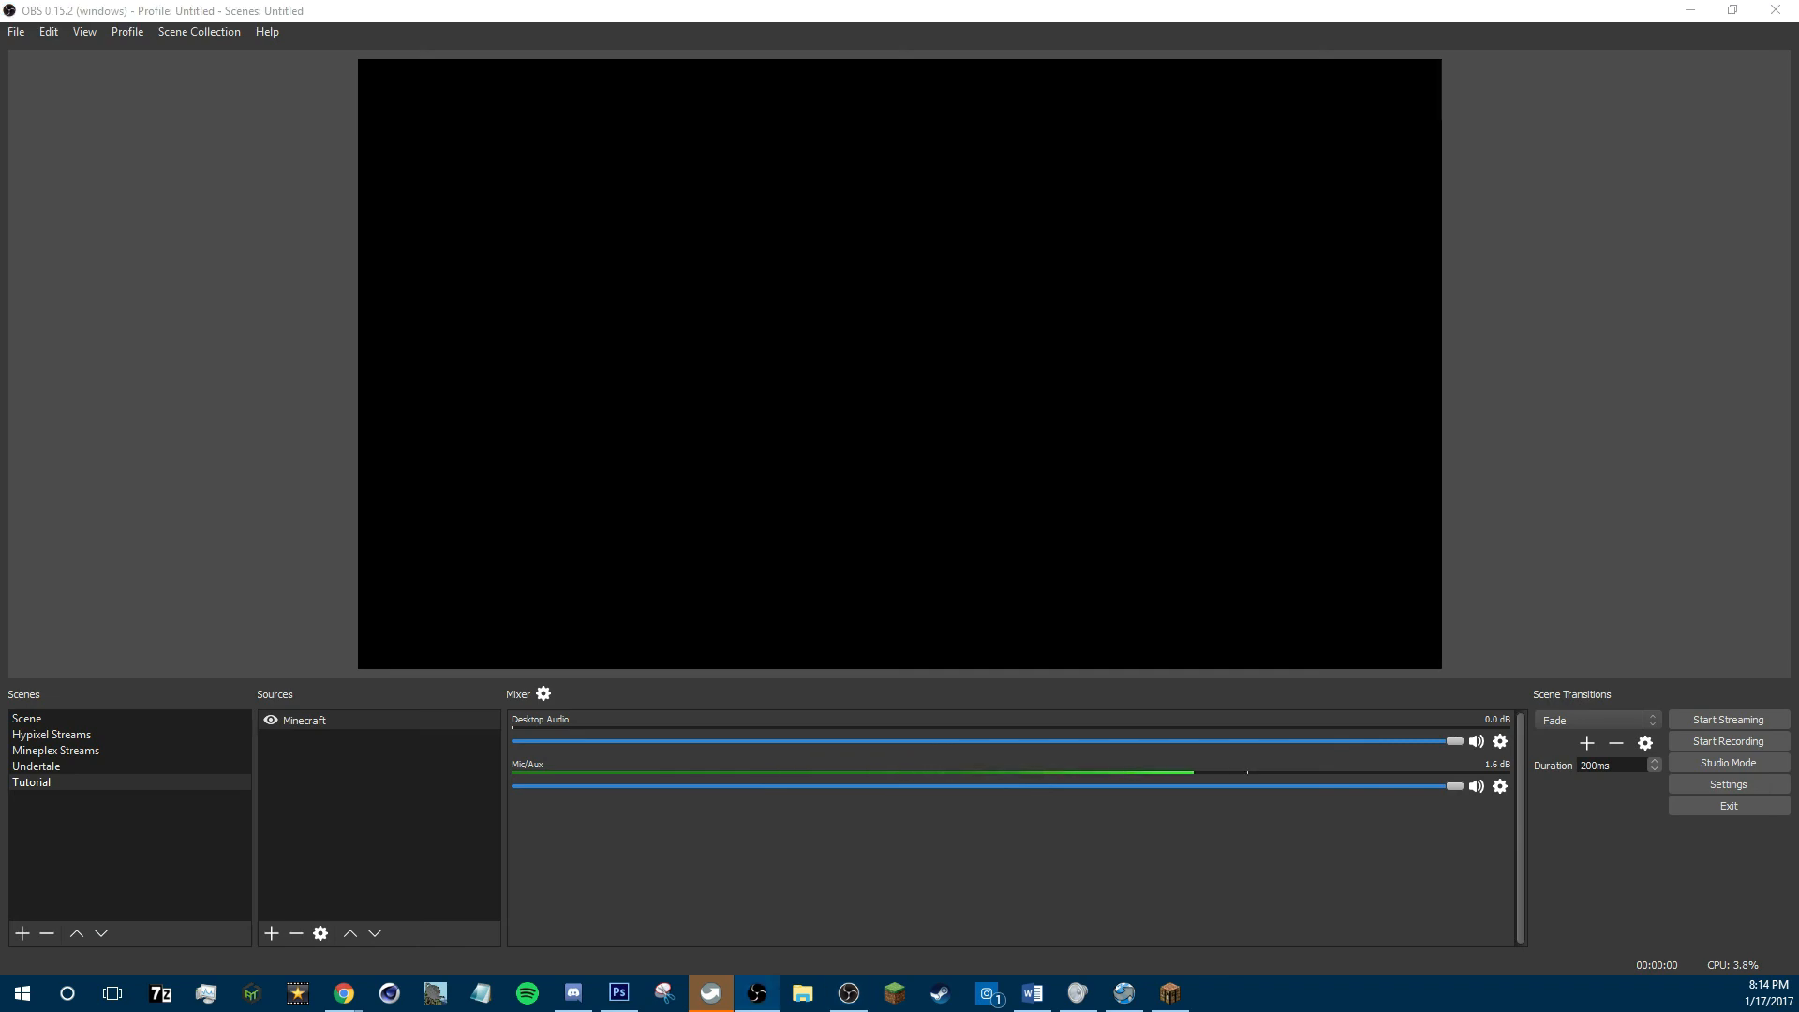